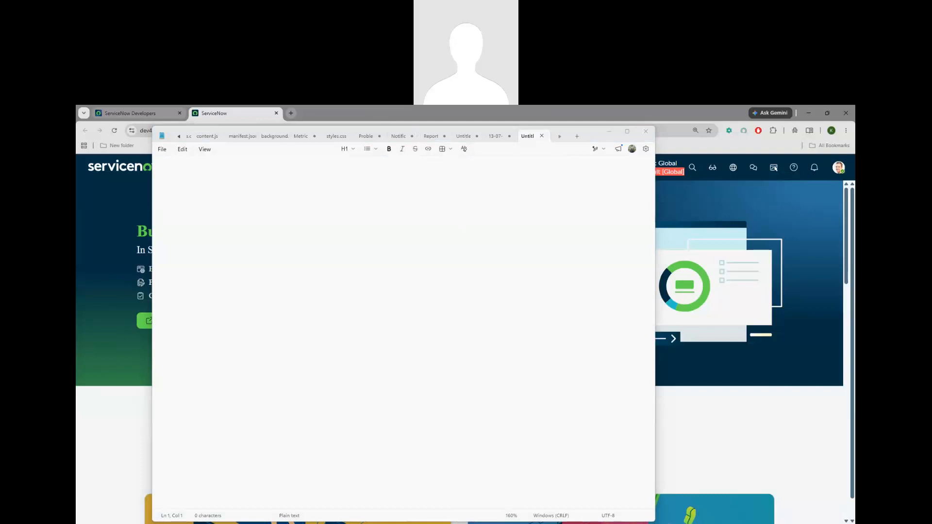
Bring the ServiceNow developer instance home page in front of the empty Notepad window
left_click(785, 342)
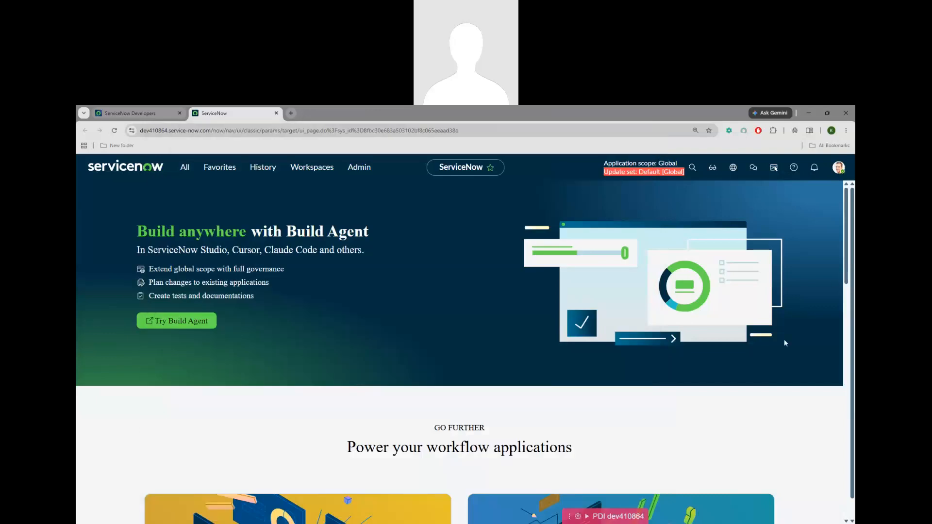
left_click(846, 270)
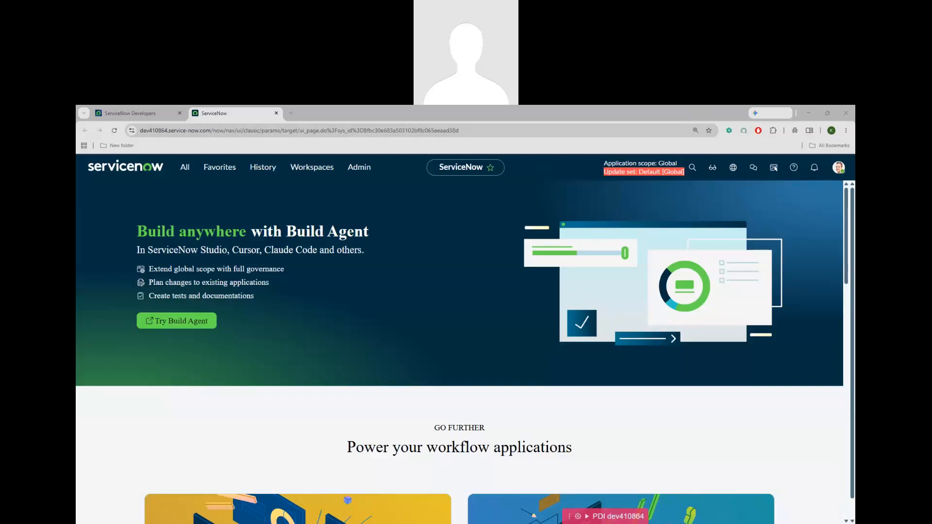
Start a new note headed 'ACL: Access Control List'
key("alt+Tab")
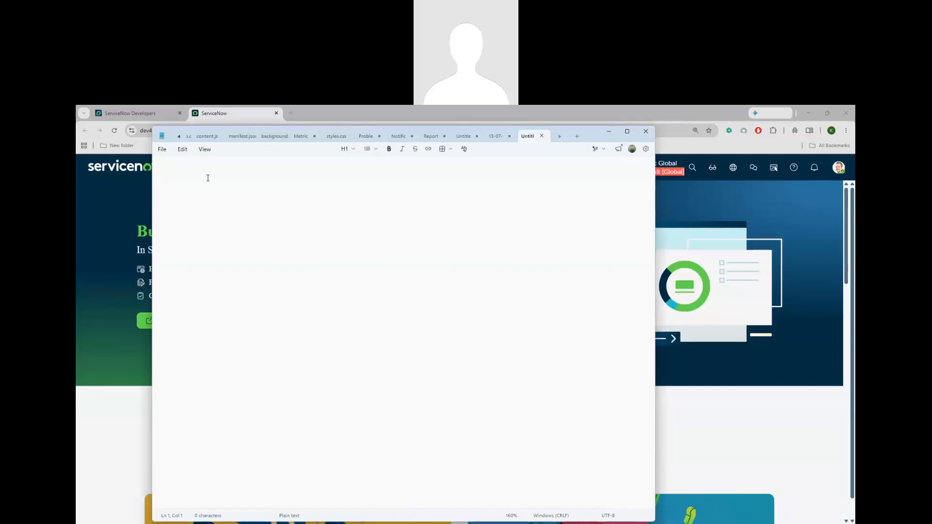
type("ACL:")
key("Return")
key("BackSpace")
type("Access Coont")
key("BackSpace")
key("BackSpace")
key("BackSpace")
type("ntrol LIs")
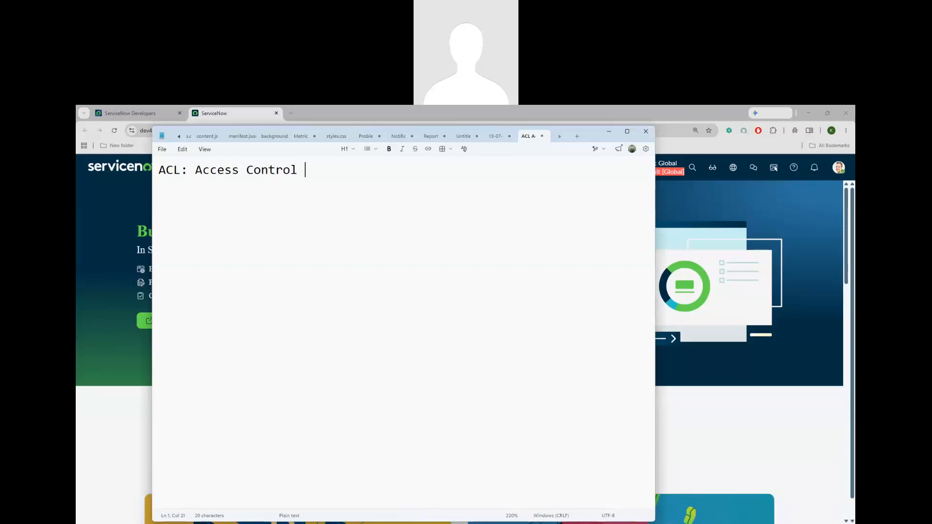
key("BackSpace")
key("BackSpace")
type("ist")
key("Return")
Add a 'Key:' line and the example 'Hotel - customer room 101 - access'
key("Return")
type("Key:")
key("Return")
key("Return")
type("Hotel ")
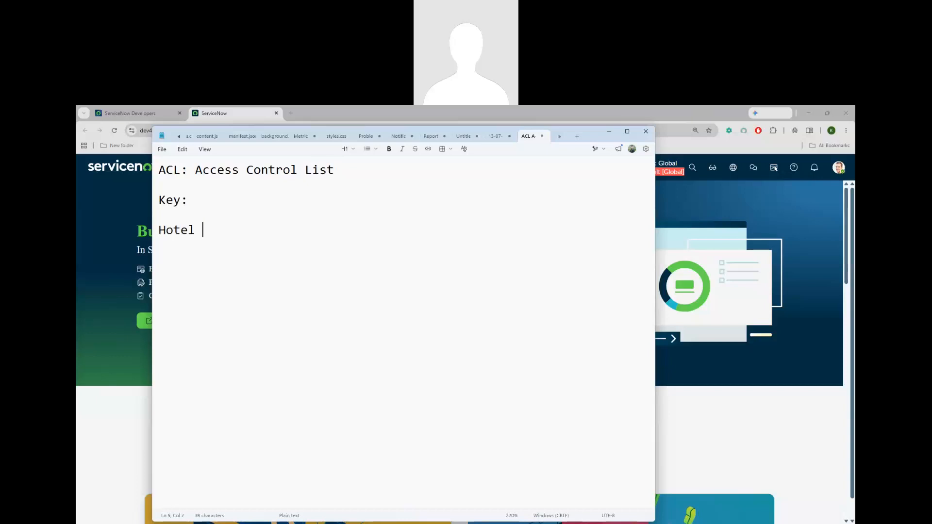
type("- customer room 101")
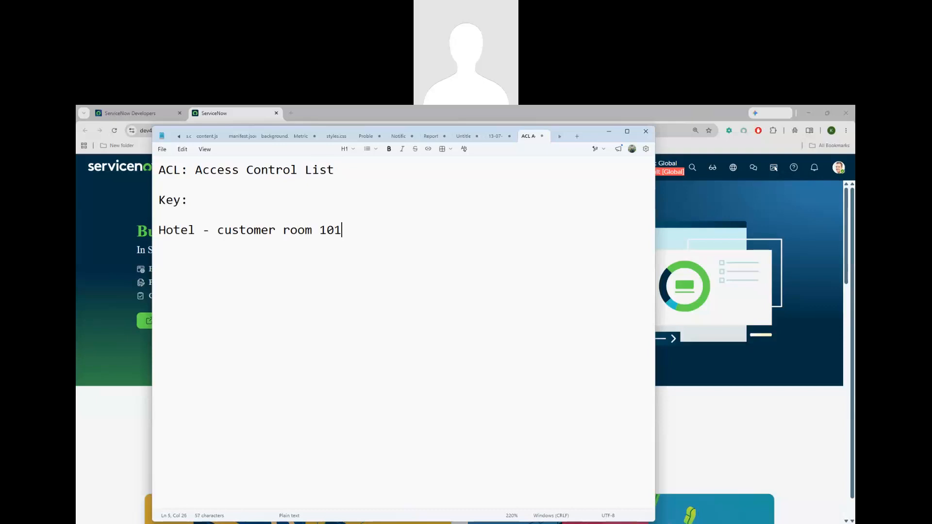
type(" - access")
key("Return")
Add the line 'Hotel - Manager - all access' and insert an extra dash after customer
type("Hotel - Manager")
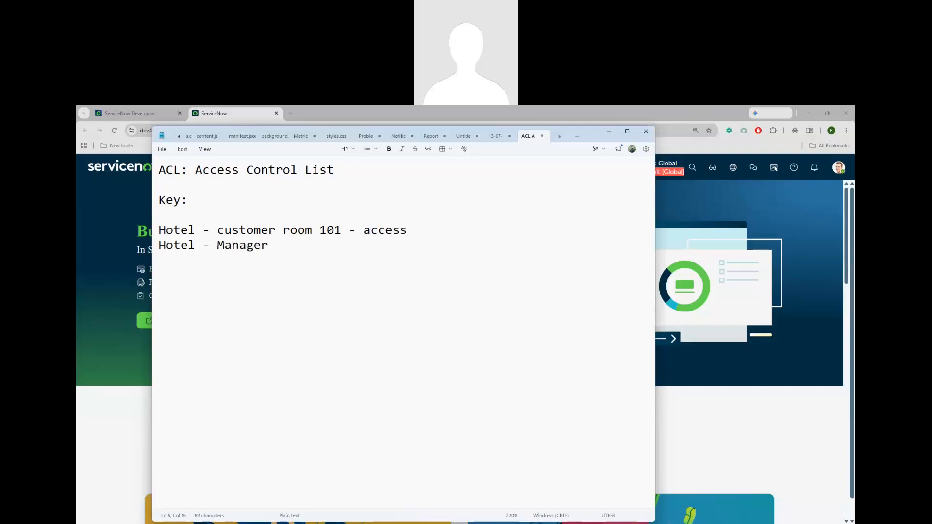
type(" - access")
left_click(292, 246)
type("all")
double_click(218, 245)
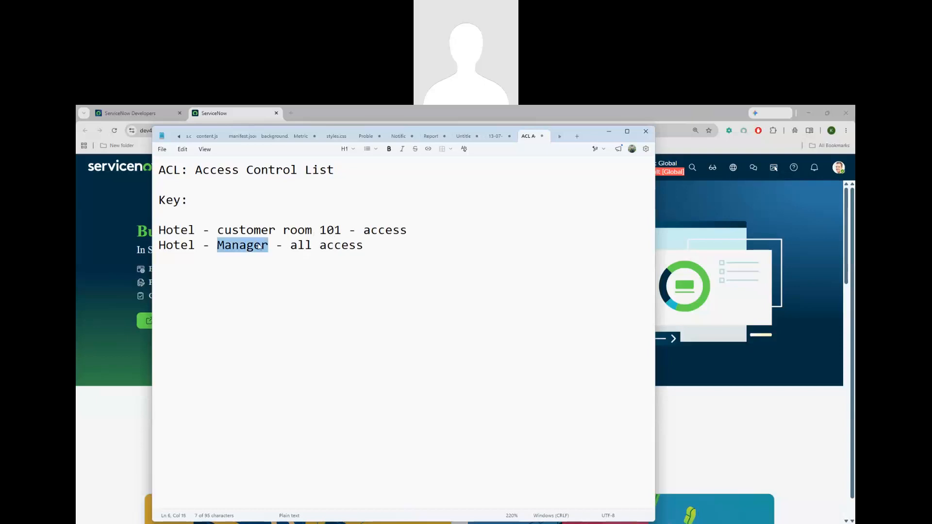
left_click(271, 248)
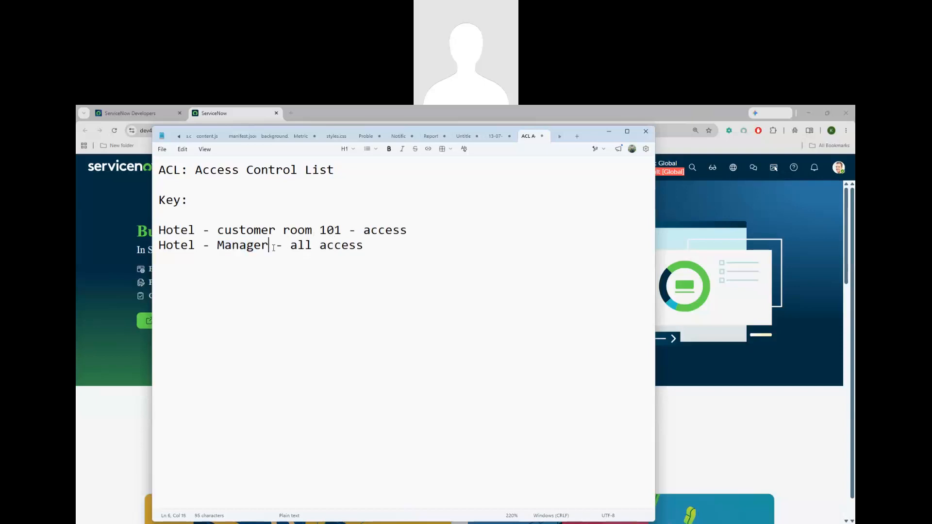
left_click_drag(364, 246, 160, 247)
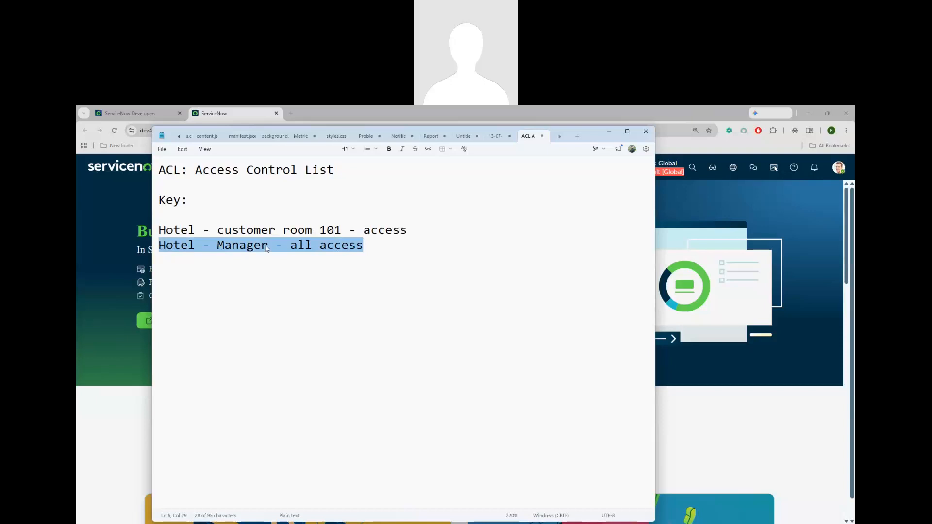
left_click(276, 232)
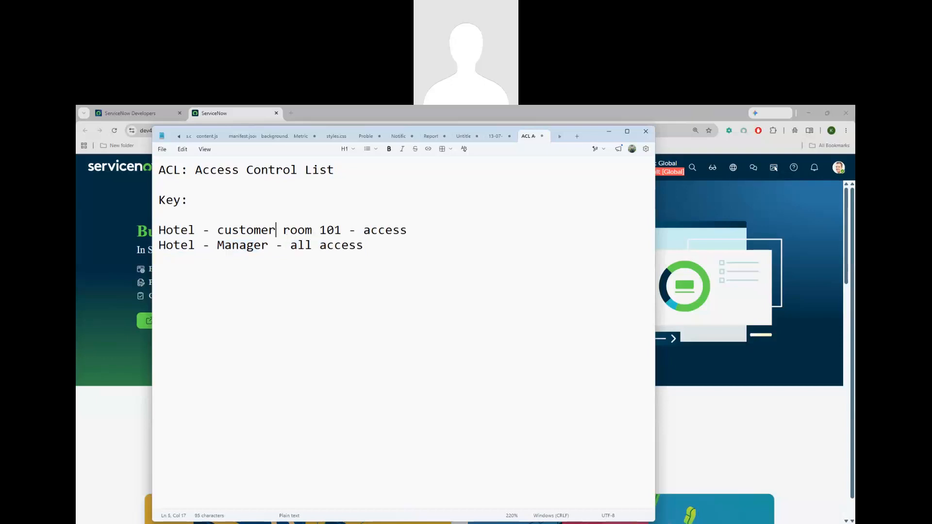
type("-")
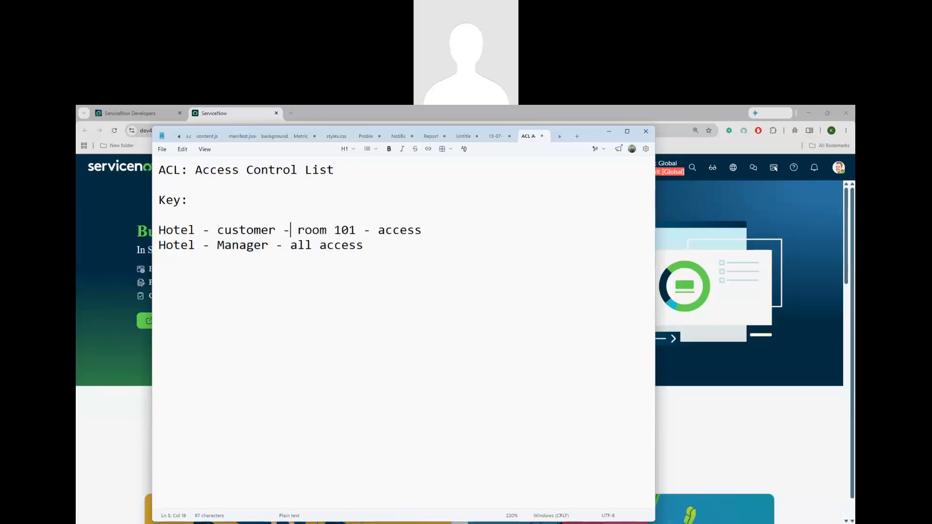
left_click(372, 249)
Add the line 'Instance - Agents, Customers, Managers, admins', replacing PDI with Instance
key("Return")
key("Return")
type("PDI - Agent")
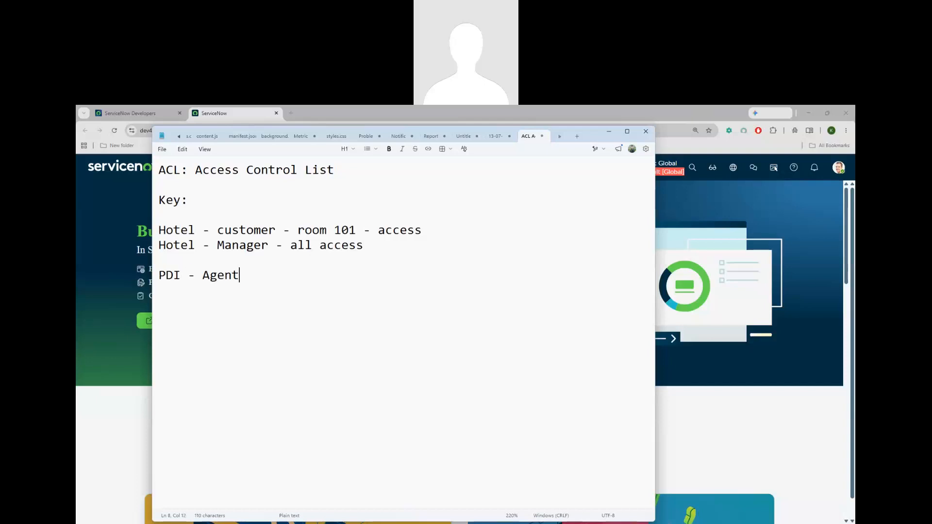
type("s, Contac")
key("BackSpace")
key("BackSpace")
key("BackSpace")
key("BackSpace")
key("BackSpace")
type("ustomers, Managers,")
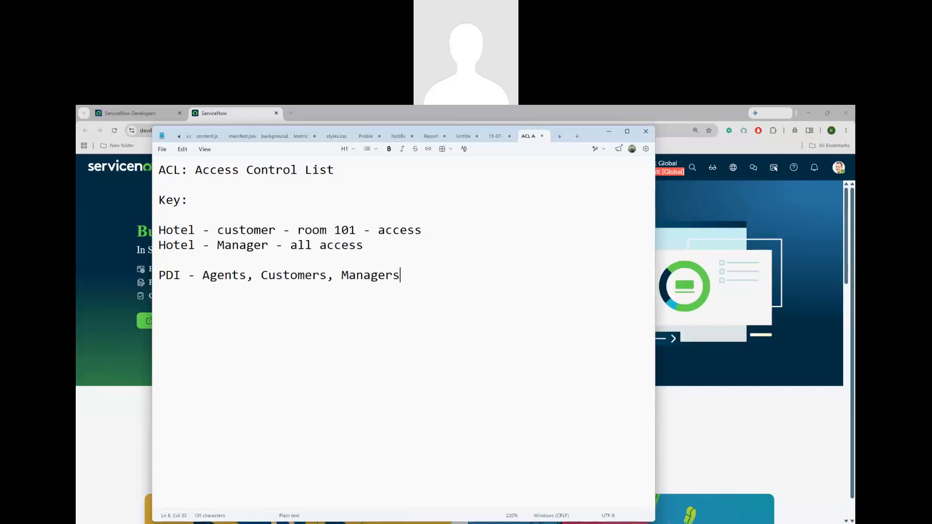
type("admins")
double_click(150, 280)
type("Instance")
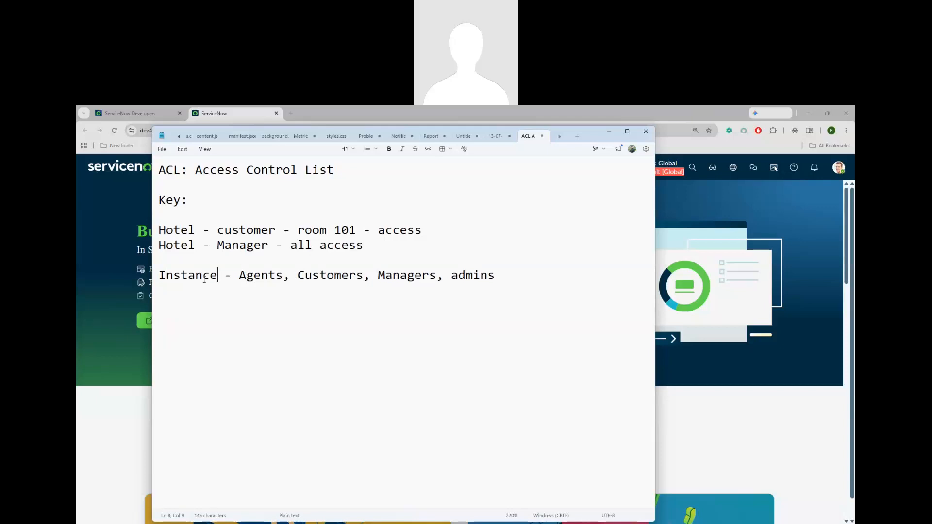
Highlight the role names Agents, Customers, admins and the 'Access Control List' heading while explaining
left_click_drag(238, 275, 279, 275)
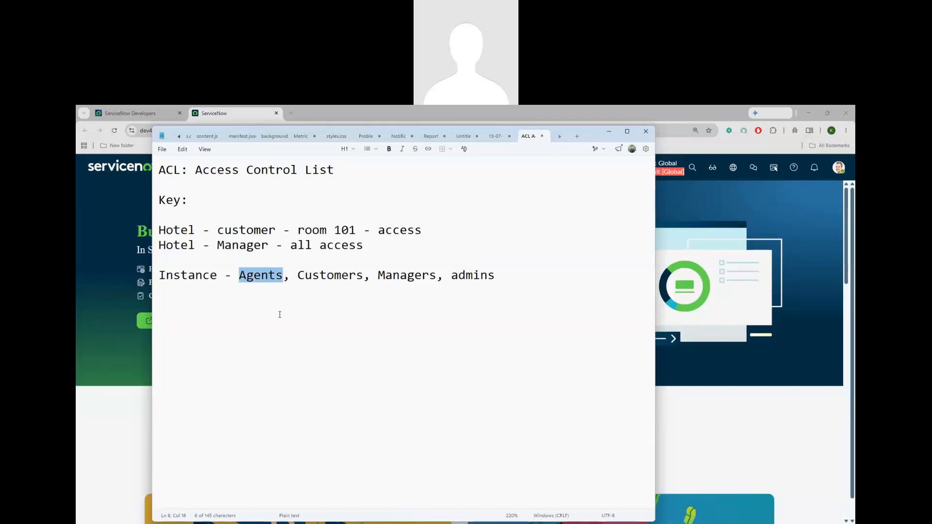
left_click_drag(299, 276, 363, 277)
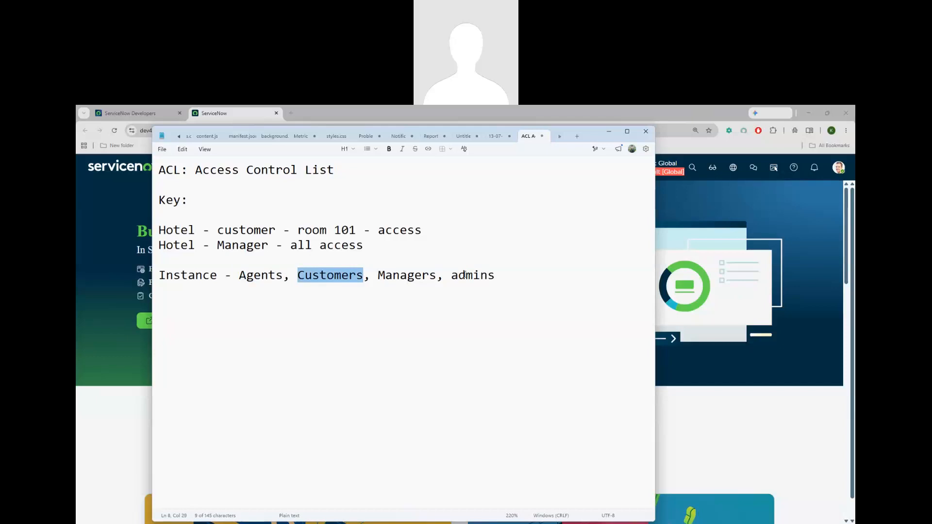
left_click_drag(455, 276, 495, 276)
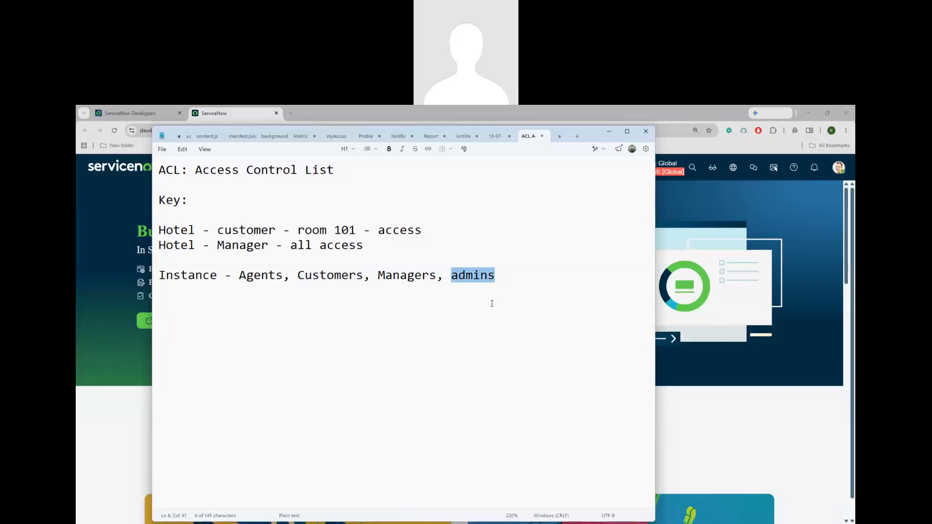
left_click(498, 277)
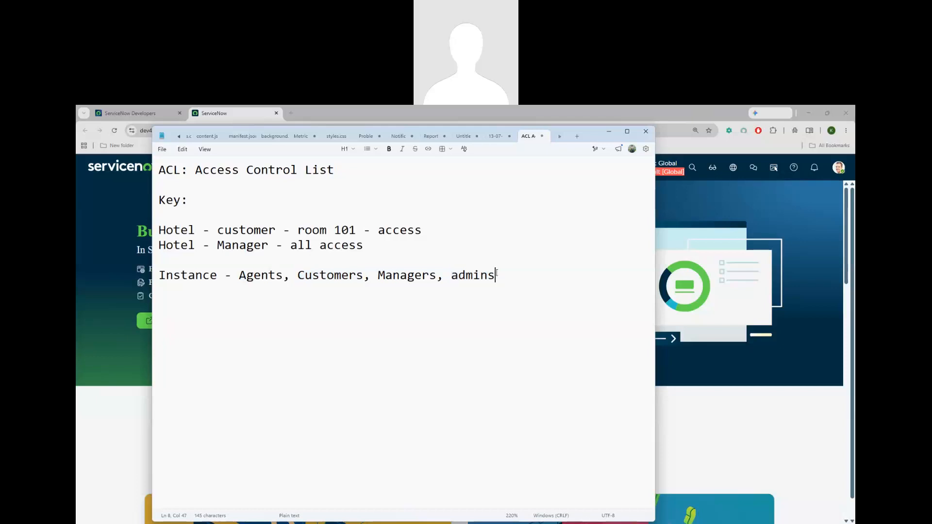
left_click_drag(497, 275, 245, 276)
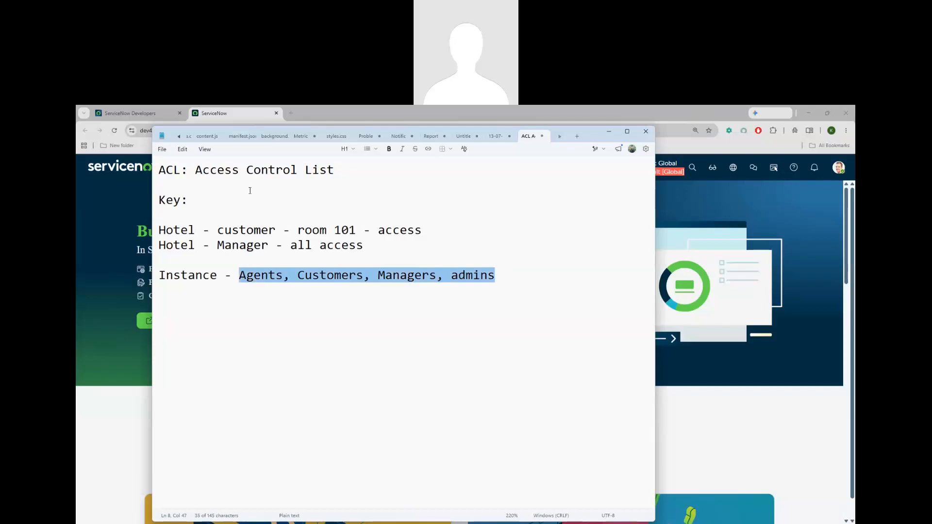
left_click_drag(334, 170, 191, 174)
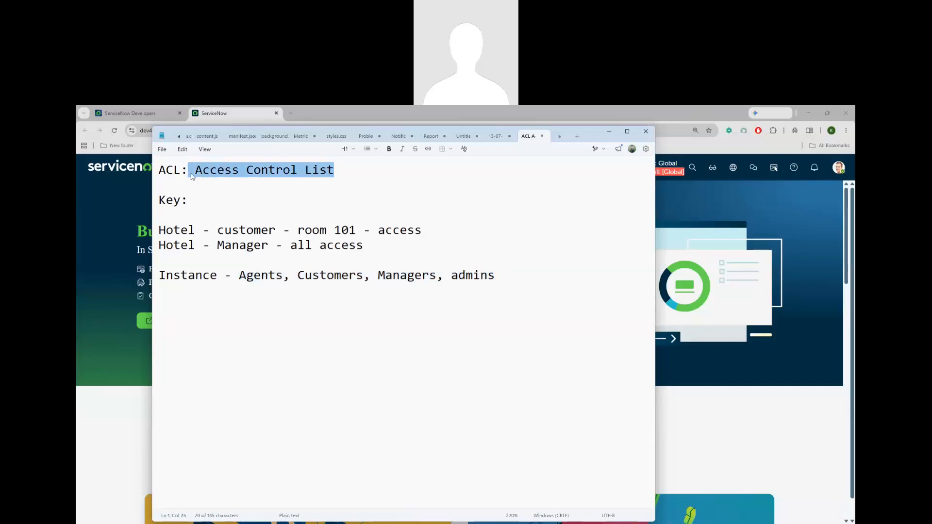
Add the line 'role based access' below the Instance roles line
left_click(503, 275)
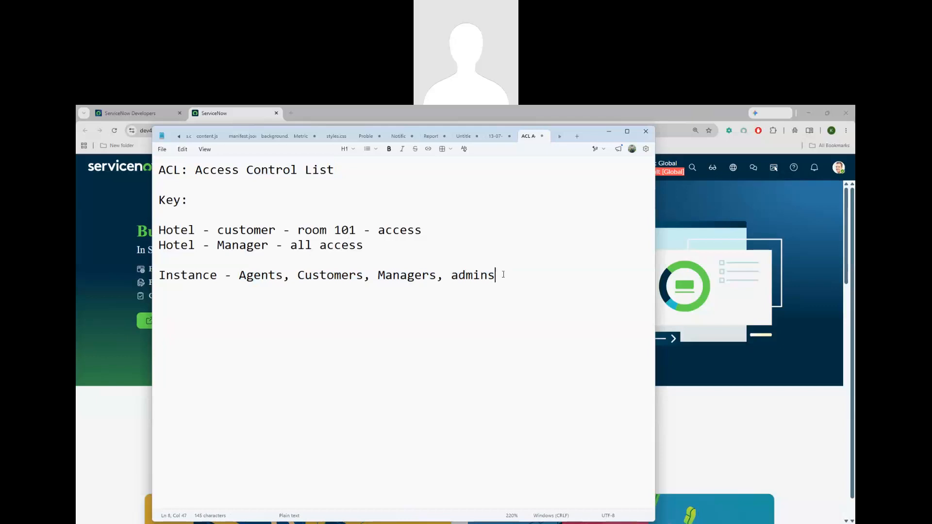
key("Return")
type("role based access")
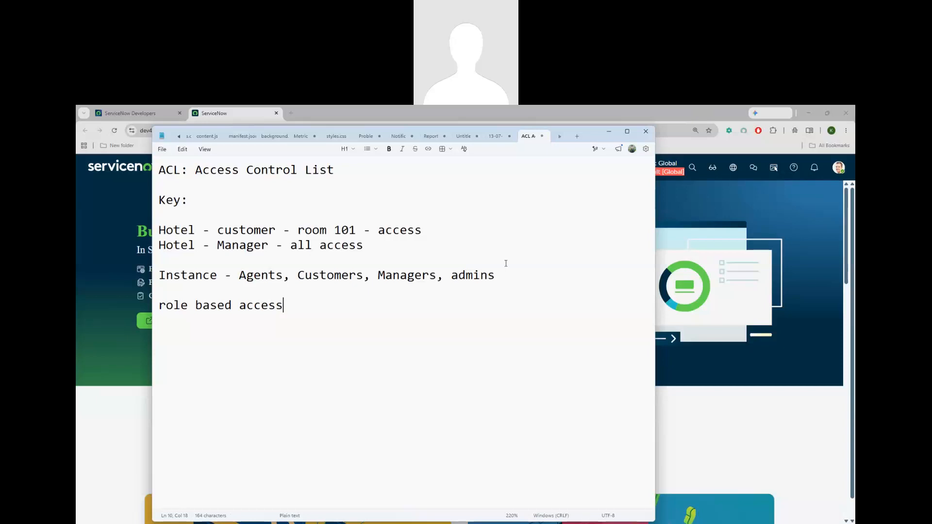
left_click(682, 237)
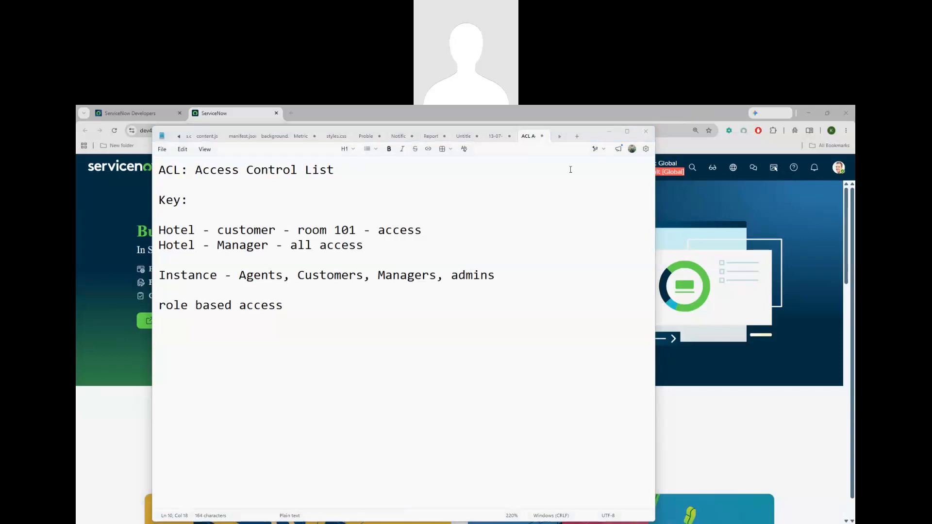
Minimize Notepad and open System Definition > Tables from the navigator filtered on 'tables'
left_click(607, 131)
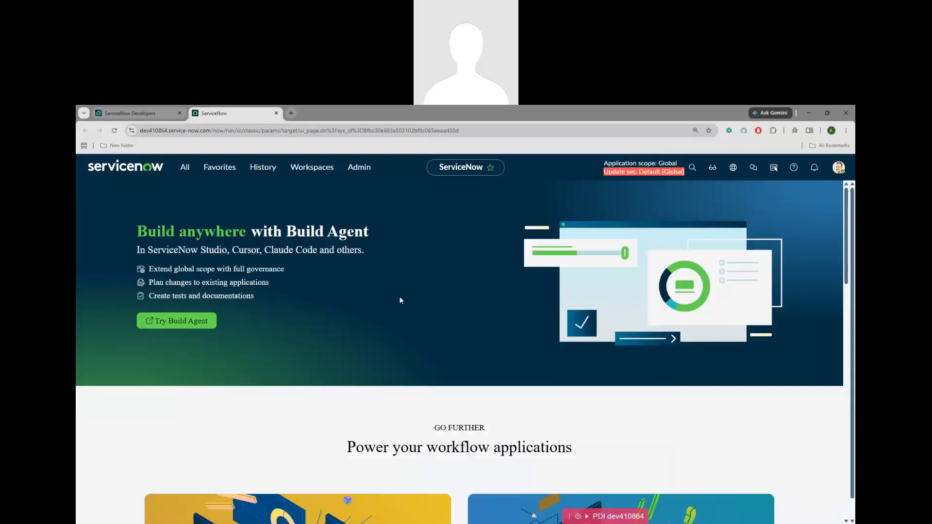
left_click(185, 167)
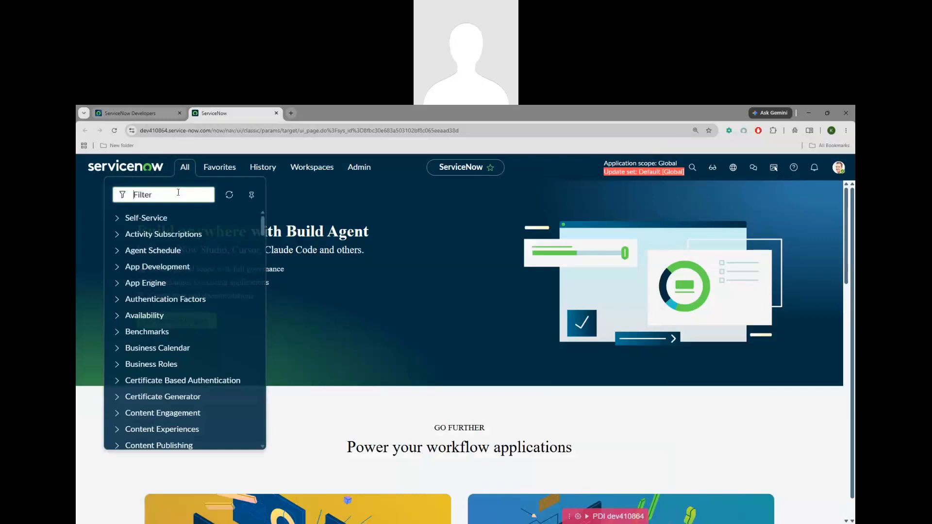
type("tables")
scroll(217, 302, "down", 3)
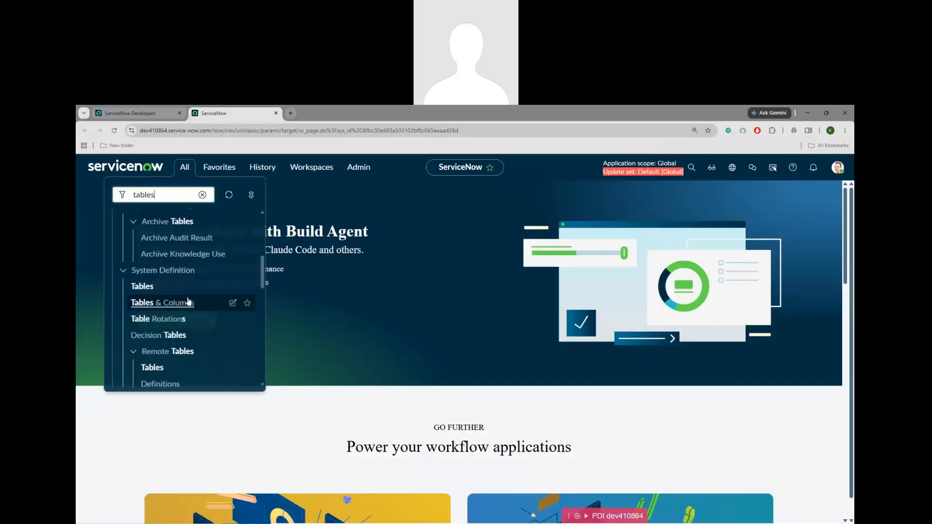
left_click(137, 287)
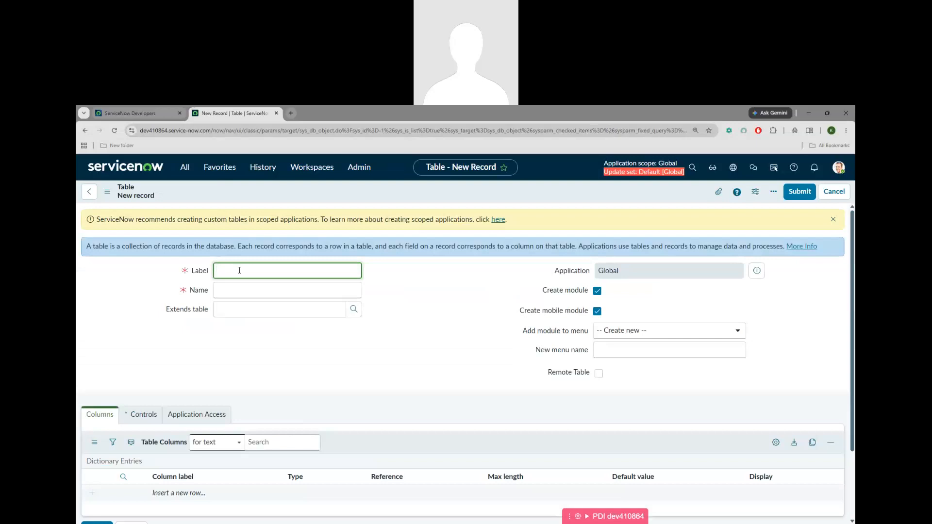
Label the new table 'CSB Case' so its name auto-fills
type("CS")
type("B")
type(" Ticket")
key("BackSpace")
key("BackSpace")
key("BackSpace")
key("BackSpace")
key("BackSpace")
type("Case")
left_click(432, 344)
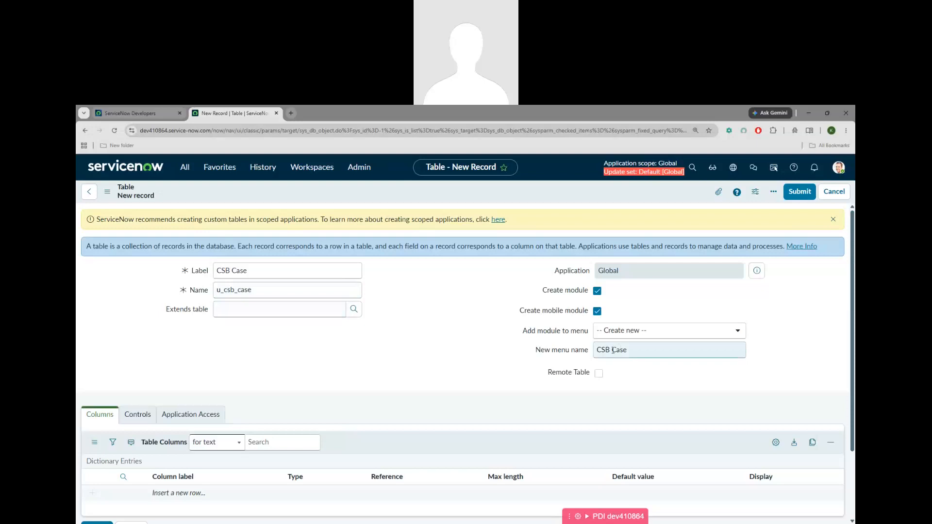
Show the table's Controls settings, then start a new line in the ACL note
scroll(292, 376, "down", 3)
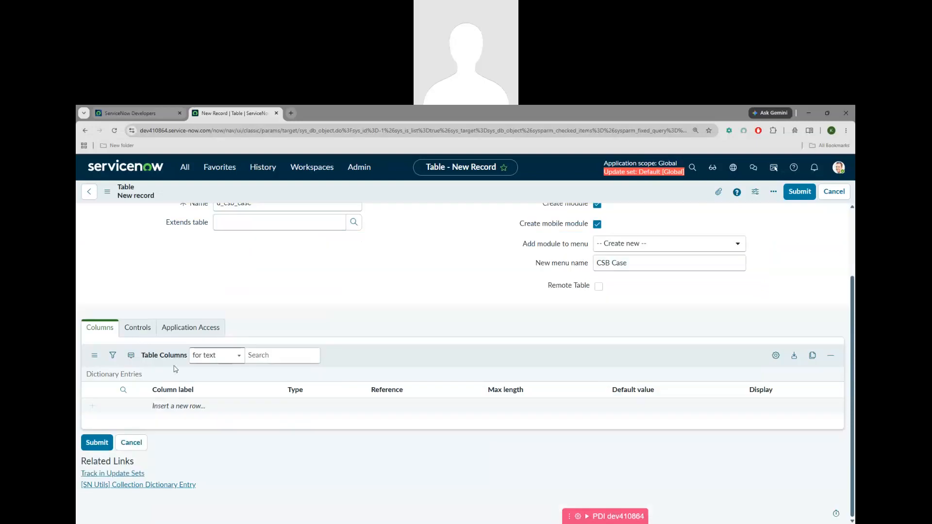
left_click(139, 330)
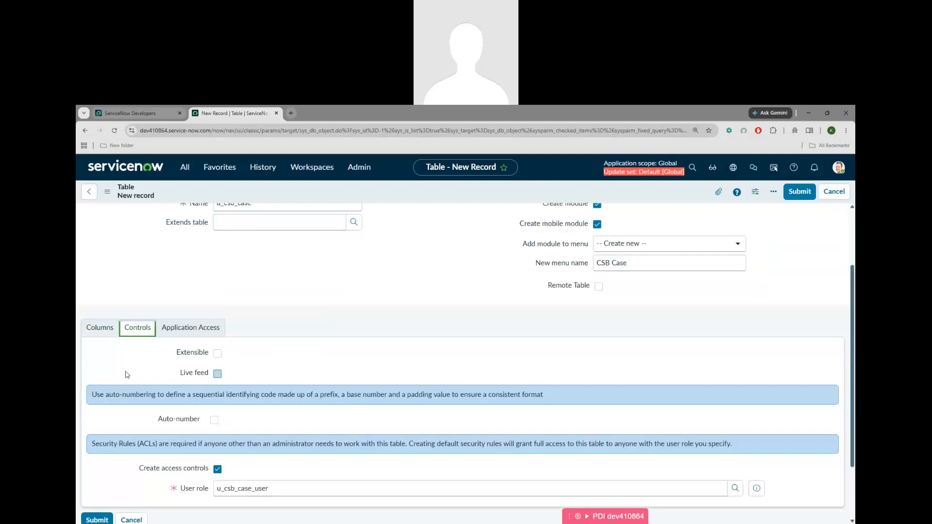
scroll(130, 375, "up", 3)
left_click_drag(258, 273, 214, 275)
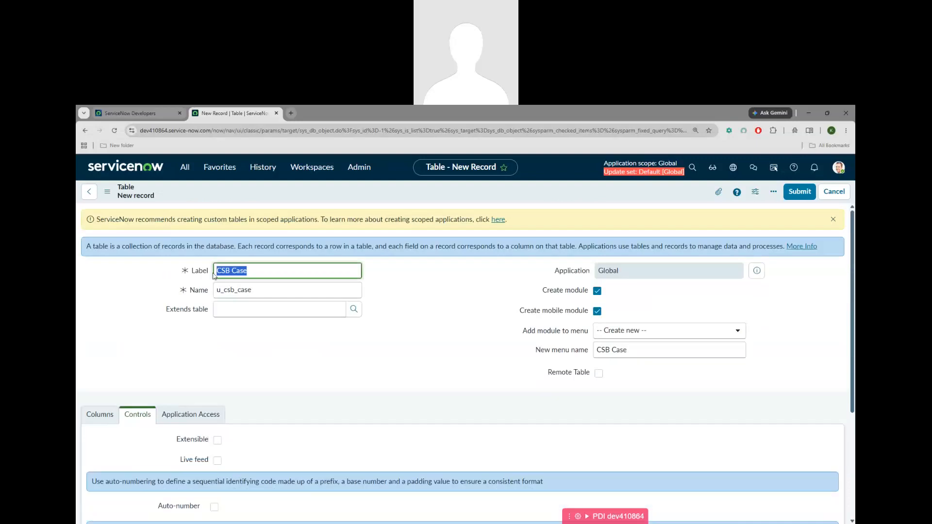
left_click(553, 523)
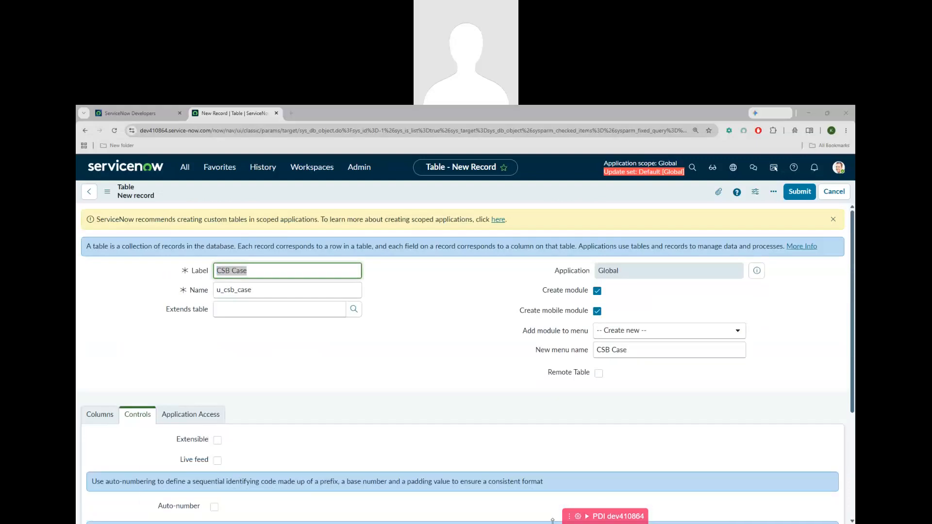
key("Return")
Type 'table - role' on the new line of the ACL note
type("tit")
key("BackSpace")
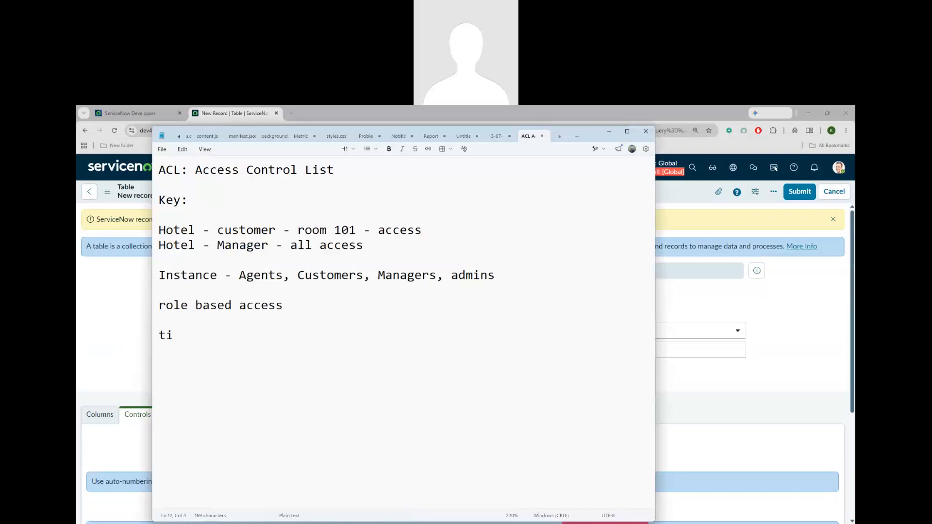
key("BackSpace")
type("able - role")
Review the u_csb_case_user access controls on the form and highlight 'Access Control List' in the note title
left_click(125, 348)
scroll(146, 379, "down", 3)
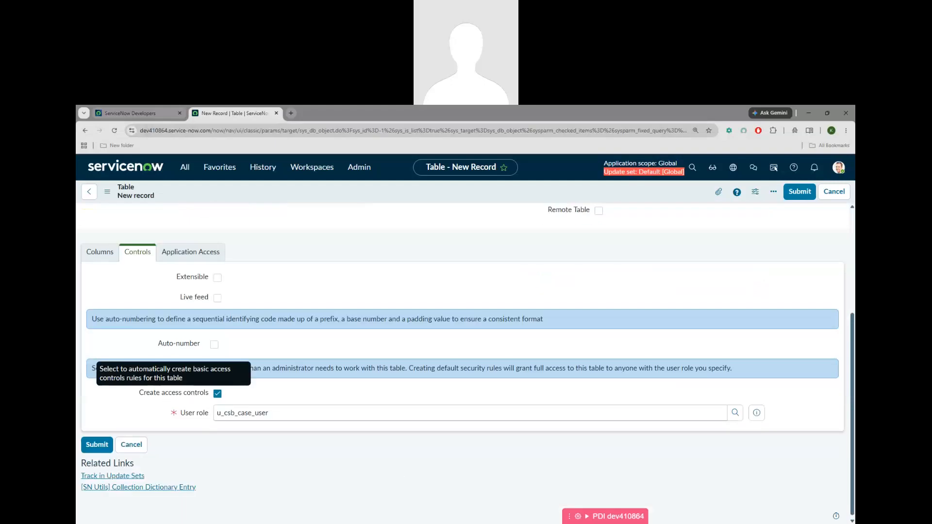
key("alt+Tab")
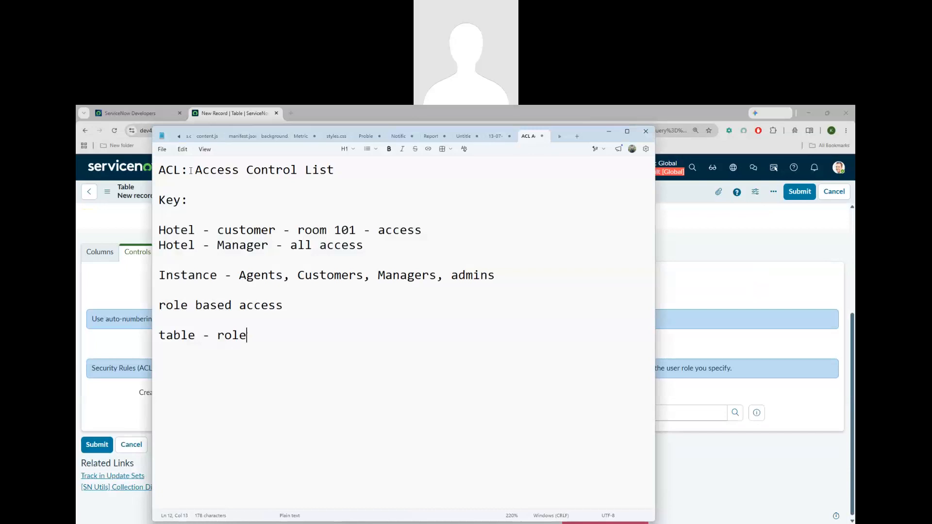
left_click_drag(191, 170, 380, 181)
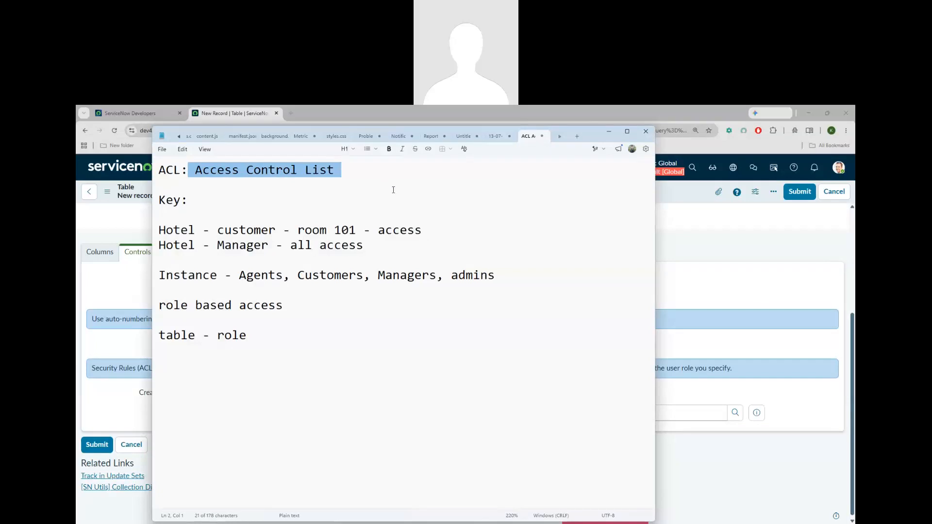
left_click(682, 341)
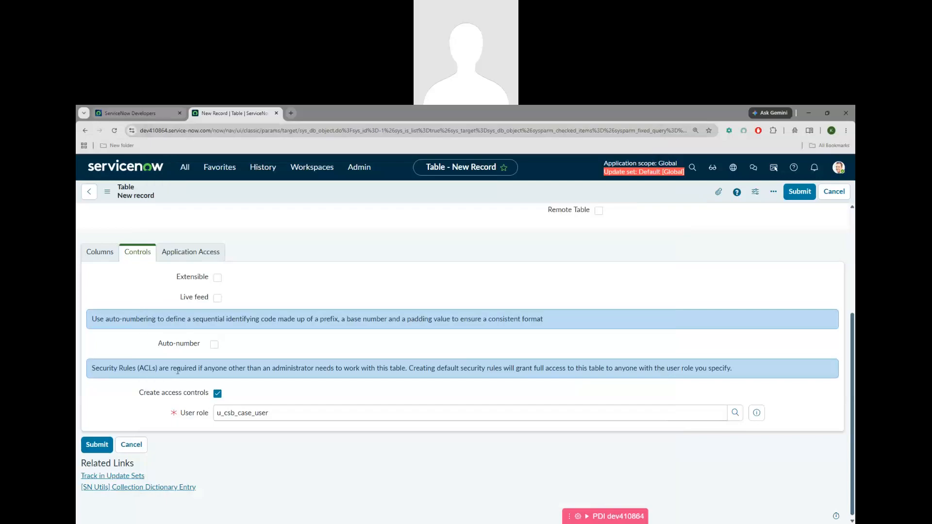
Turn off Create access controls for the CSB Case table and select its label
left_click_drag(189, 394, 120, 382)
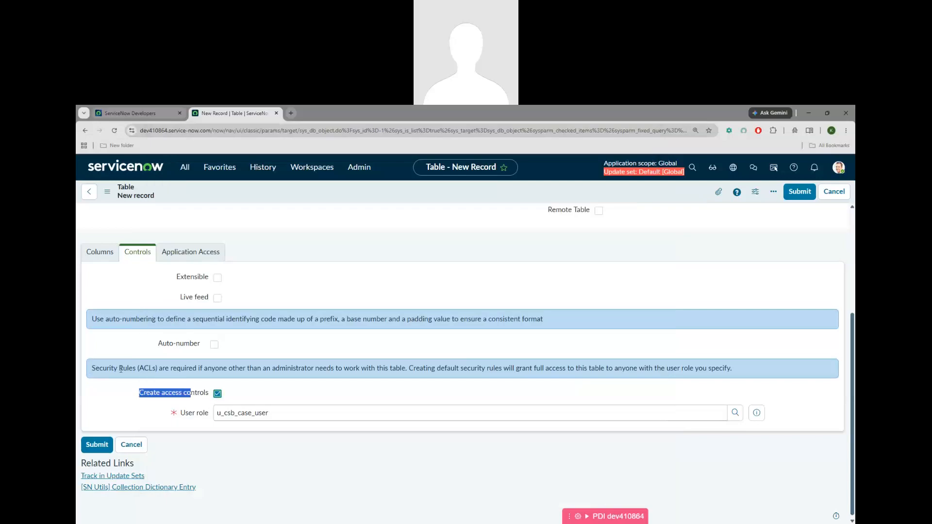
left_click(183, 399)
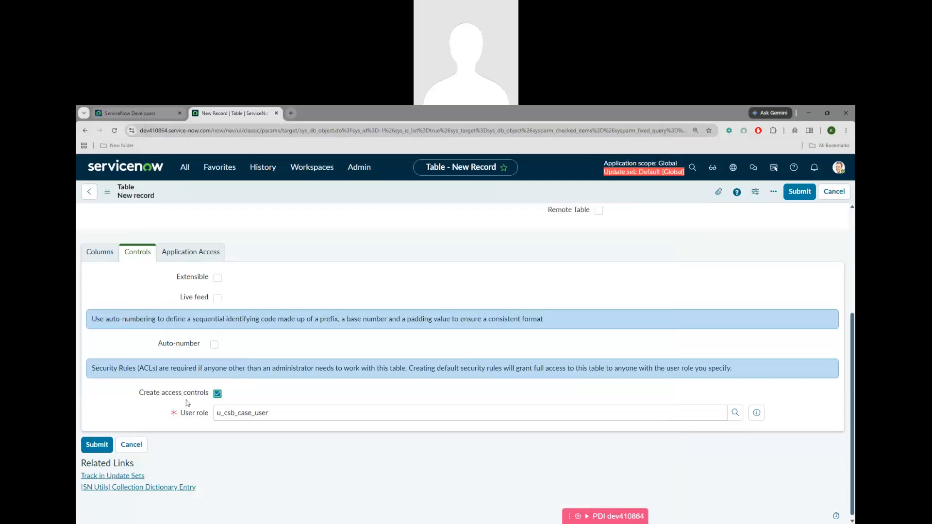
left_click(218, 396)
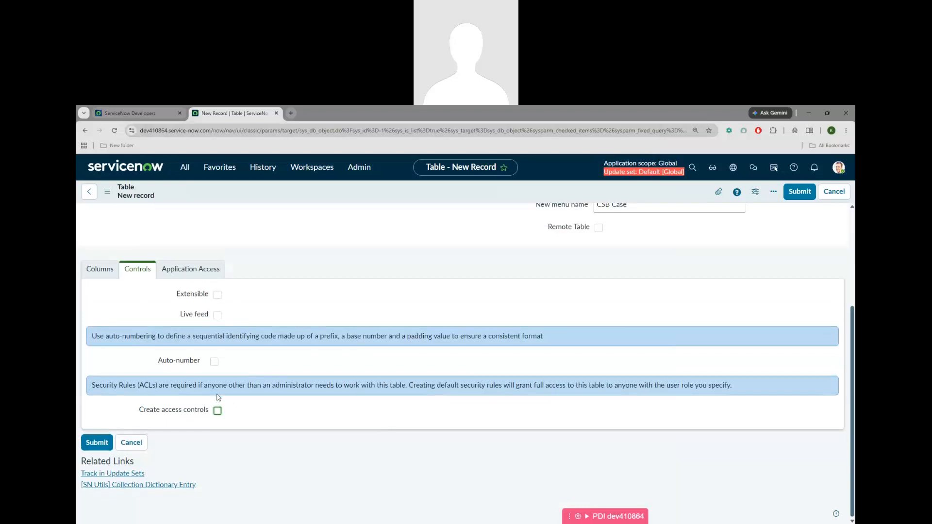
scroll(326, 398, "up", 5)
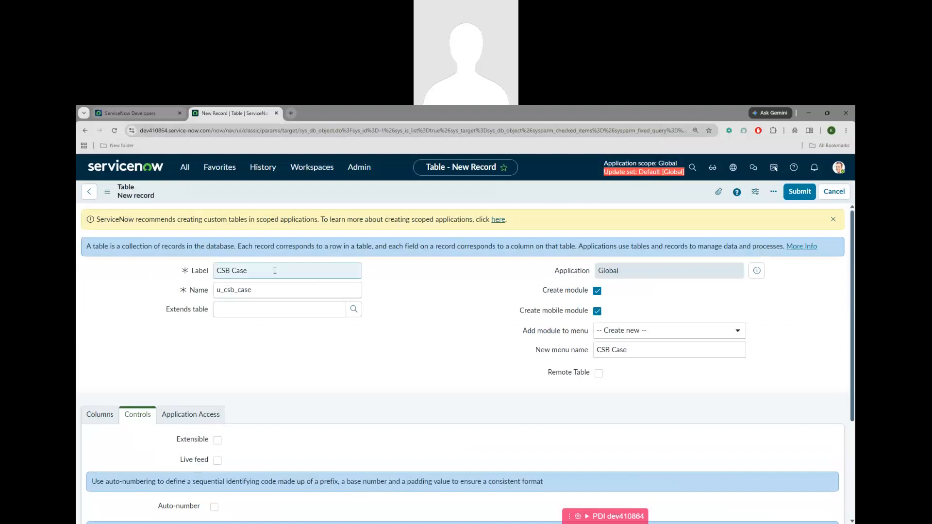
triple_click(211, 272)
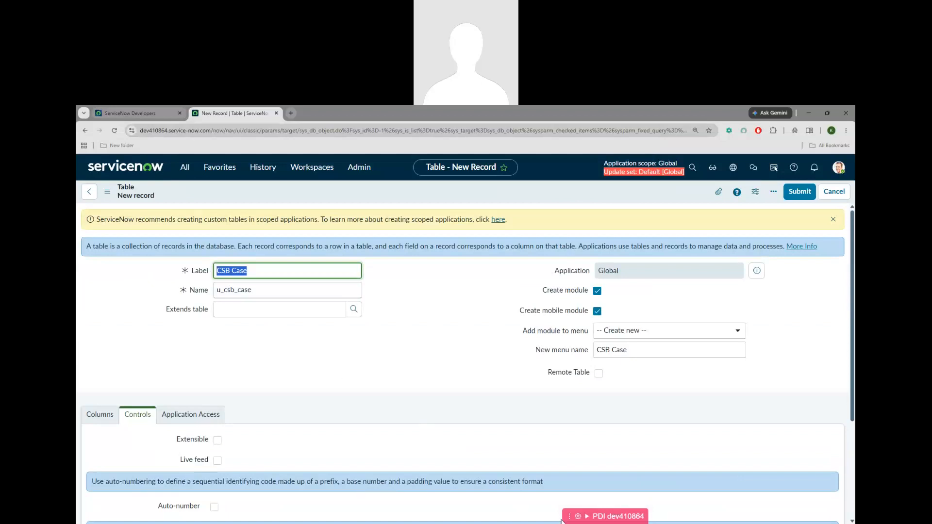
Add the line 'public table - no role - everyone' below 'table - role' in the ACL note
key("alt+Tab")
left_click(264, 334)
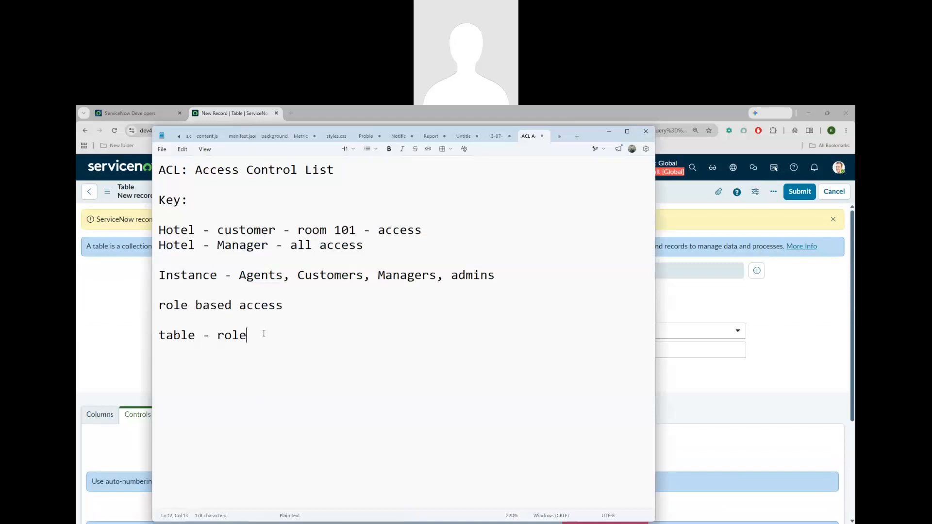
key("Return")
key("Return")
type("CSB")
key("BackSpace")
key("BackSpace")
key("BackSpace")
type("public table - ")
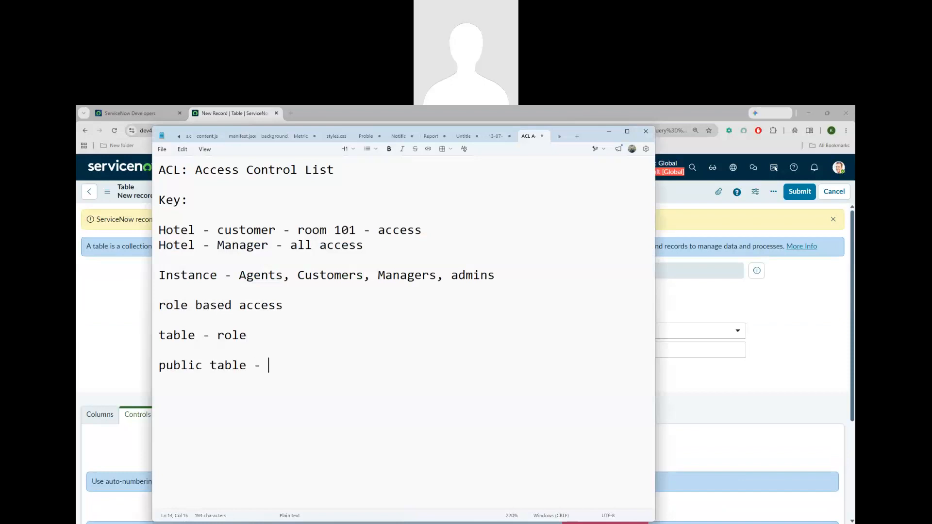
type("no rol")
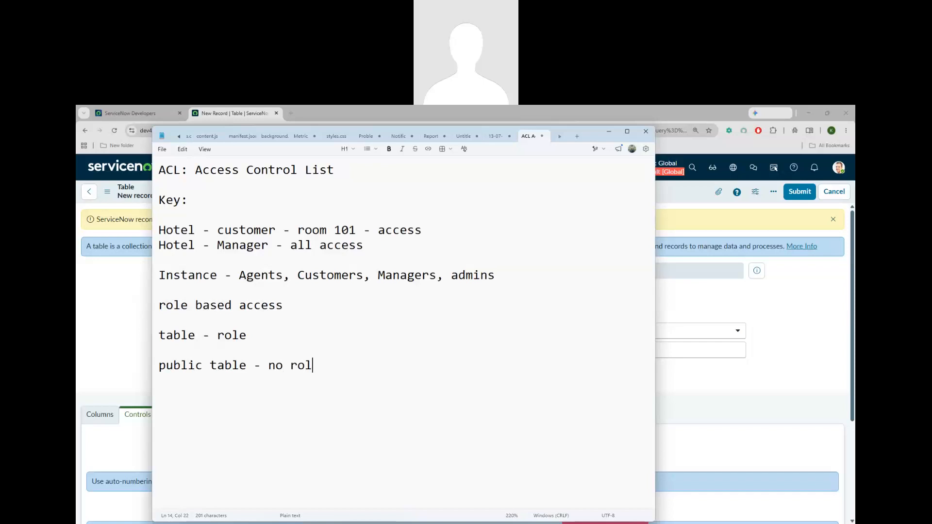
type("e - everyone")
Re-enable Create access controls and add a 'role' line to the ACL note
left_click(693, 381)
scroll(287, 358, "down", 3)
left_click(217, 411)
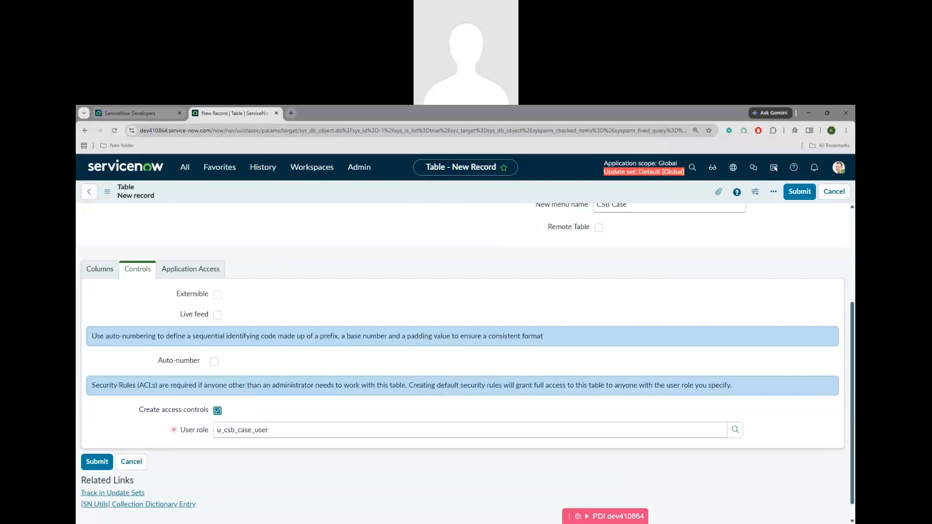
key("alt+Tab")
key("Return")
type("role")
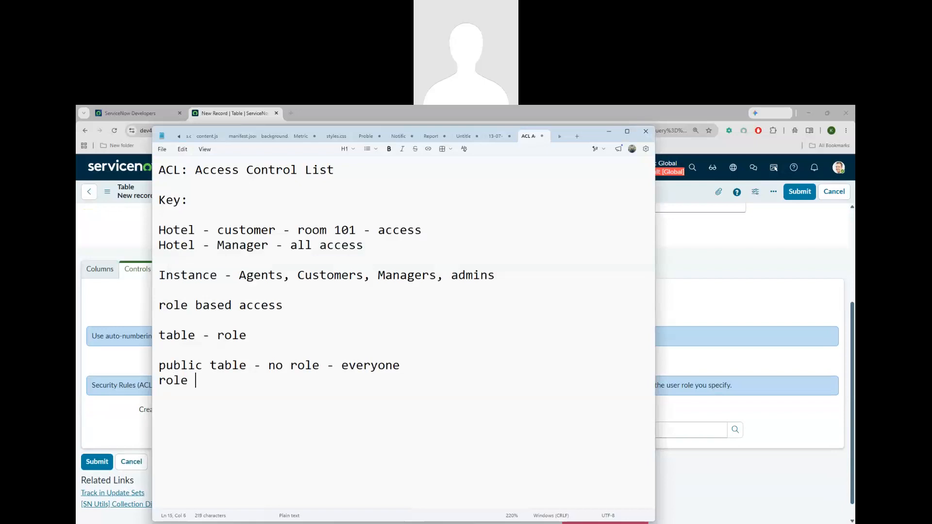
Inspect the u_csb_case_user user role through the Roles lookup, then close it
left_click(717, 302)
scroll(717, 302, "up", 3)
left_click_drag(251, 292, 222, 290)
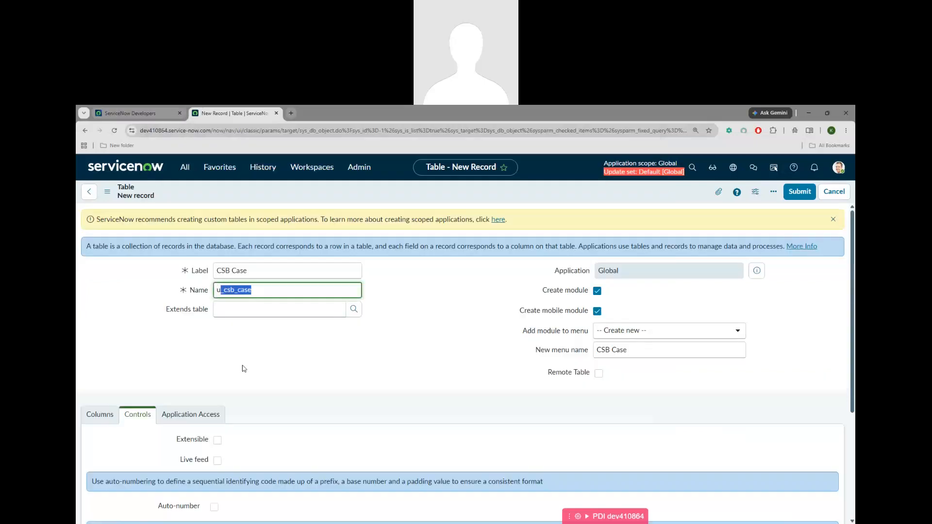
scroll(243, 367, "down", 4)
left_click(238, 410)
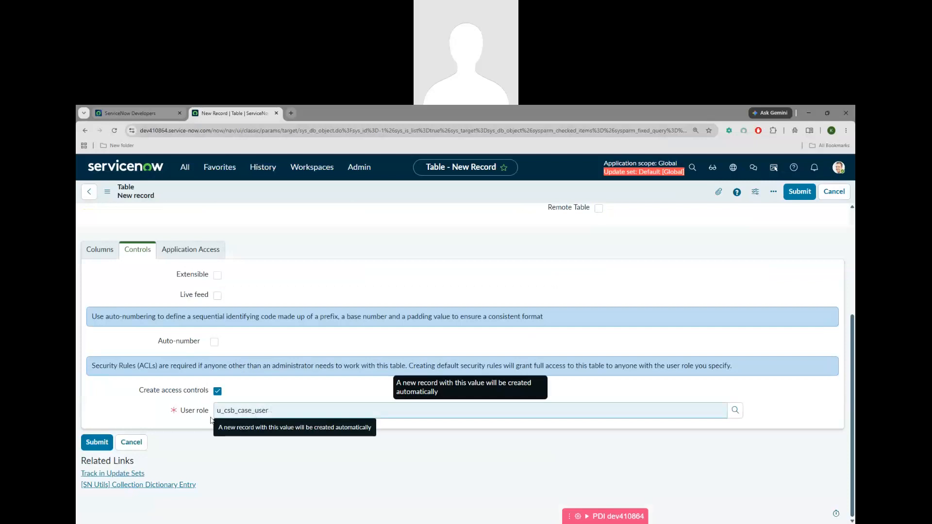
left_click_drag(270, 410, 208, 416)
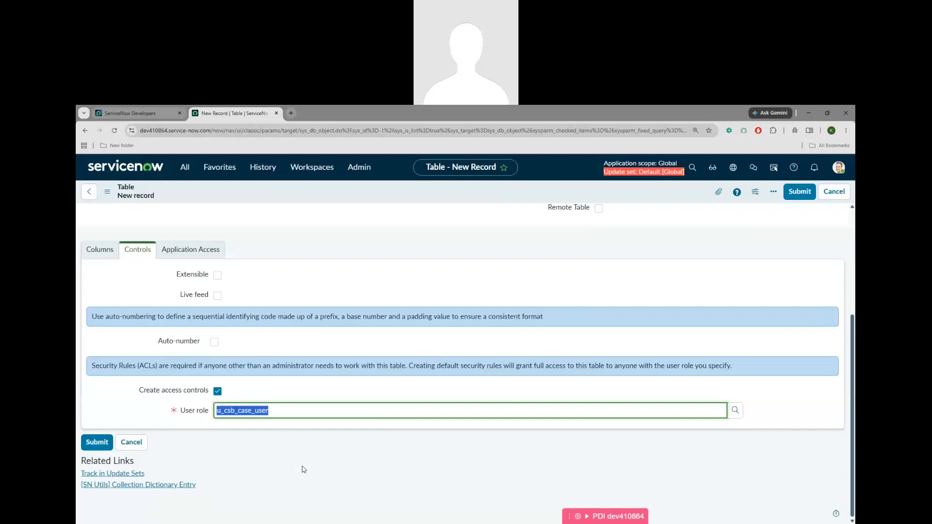
left_click(736, 412)
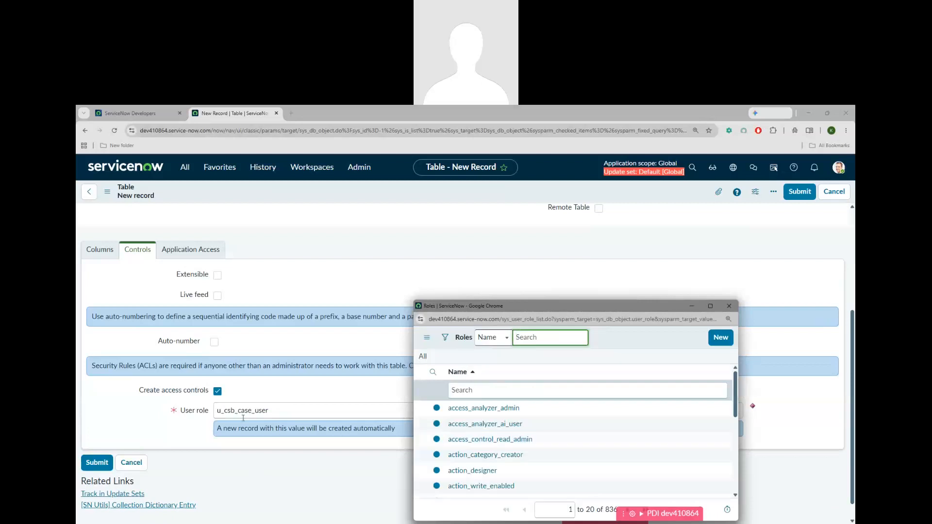
left_click(310, 474)
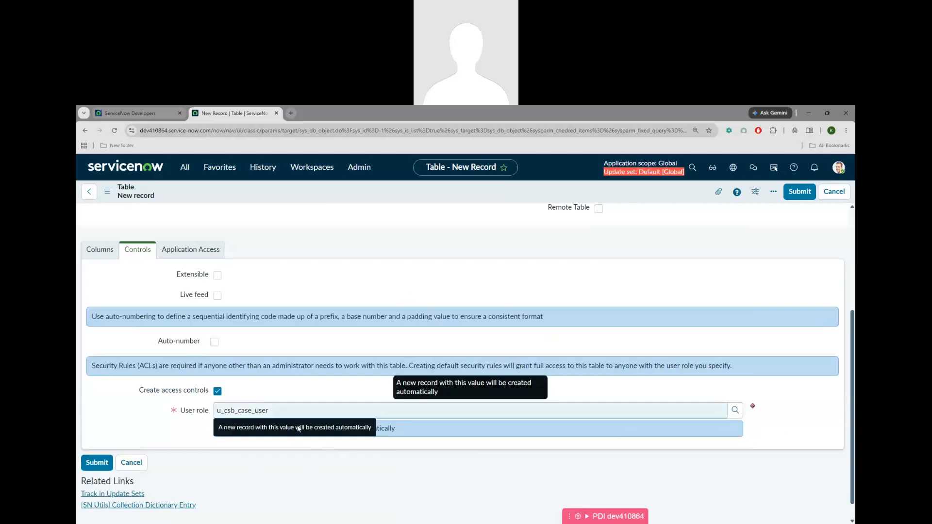
Review the application access and control settings, then save the CSB Case table
scroll(328, 469, "up", 4)
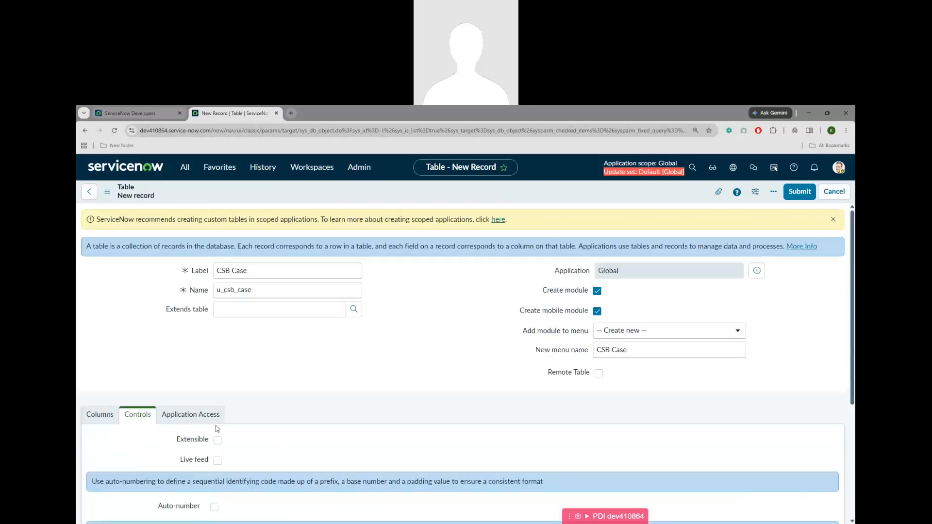
left_click(203, 419)
left_click(137, 414)
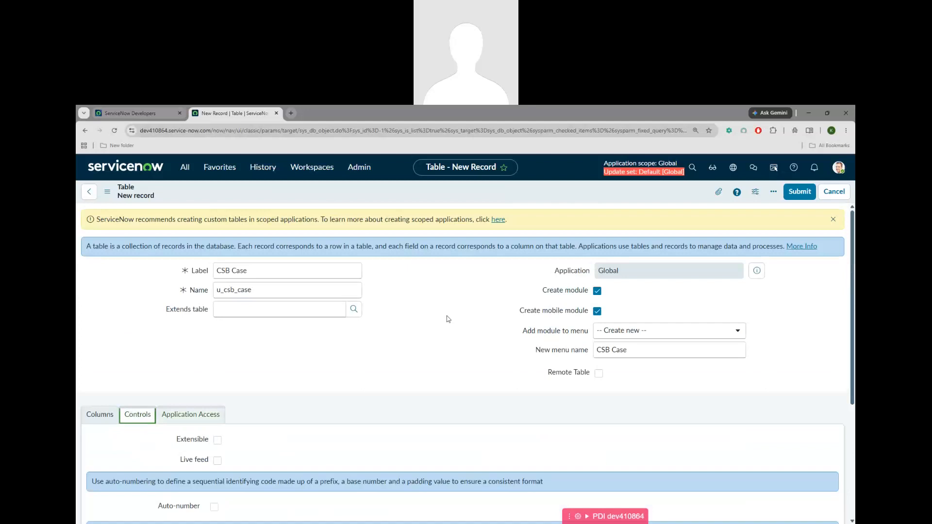
right_click(530, 192)
left_click(542, 198)
scroll(429, 385, "down", 4)
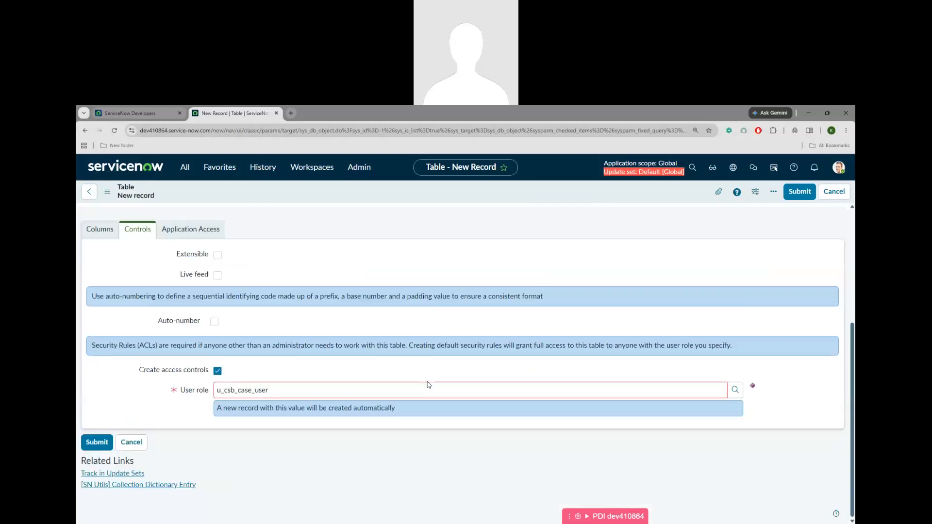
key("ctrl+s")
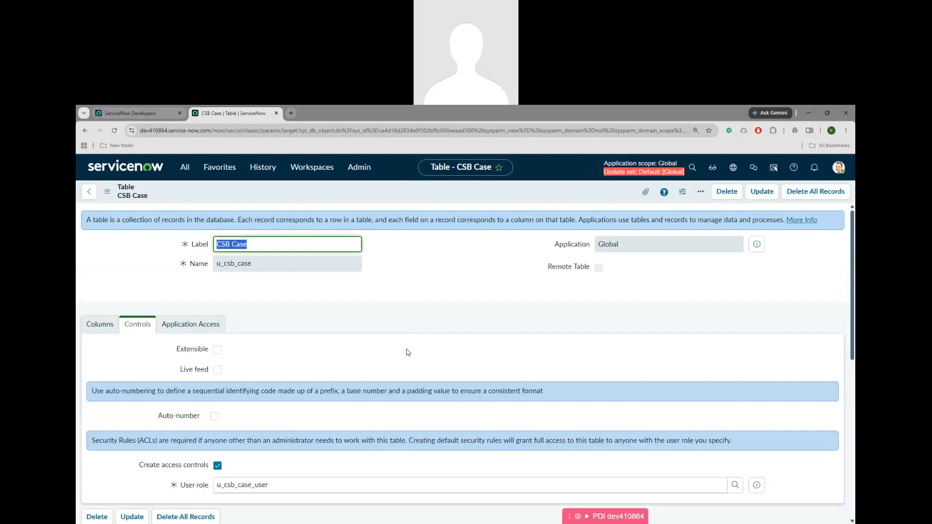
Scroll to the CSB Case Access Controls list showing active read, create, delete and write ACLs
scroll(409, 352, "down", 6)
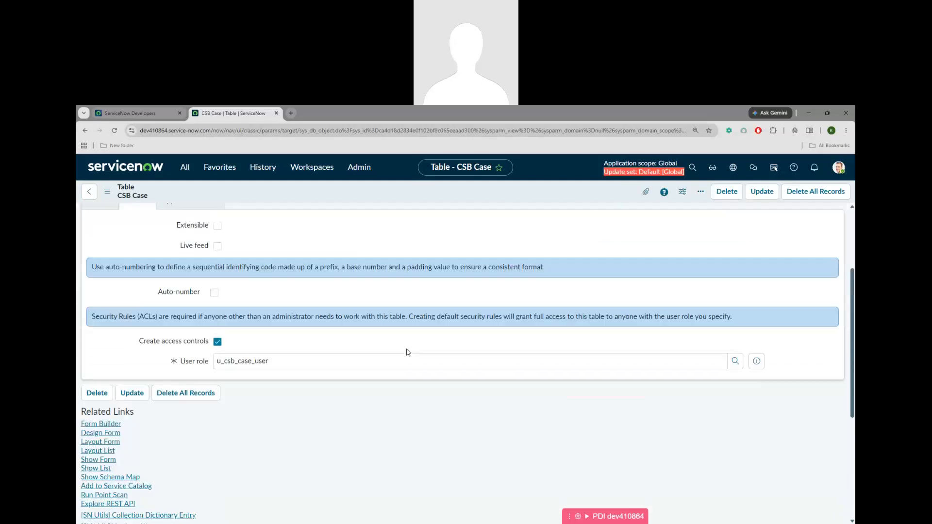
scroll(409, 353, "down", 1)
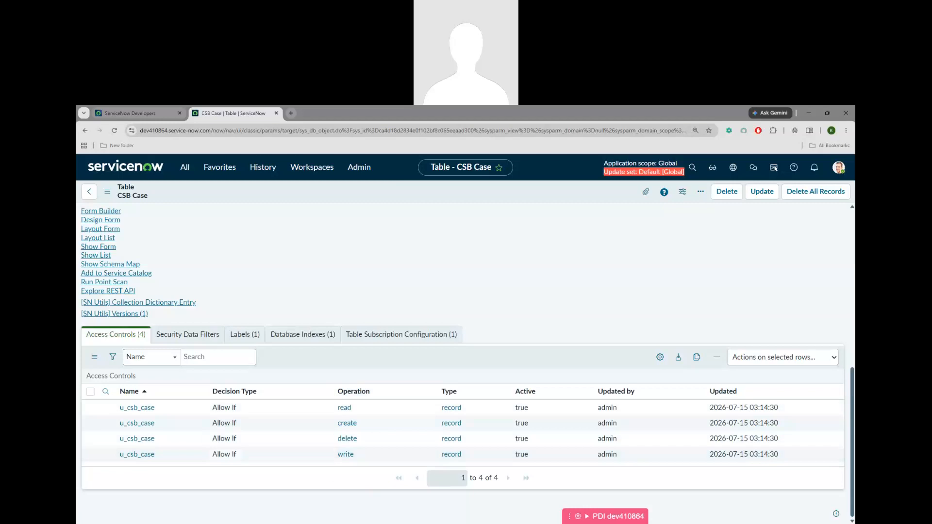
Write 'CRUD operations -' in the ACL notes, correcting the 'opertions' misspelling
key("alt+Tab")
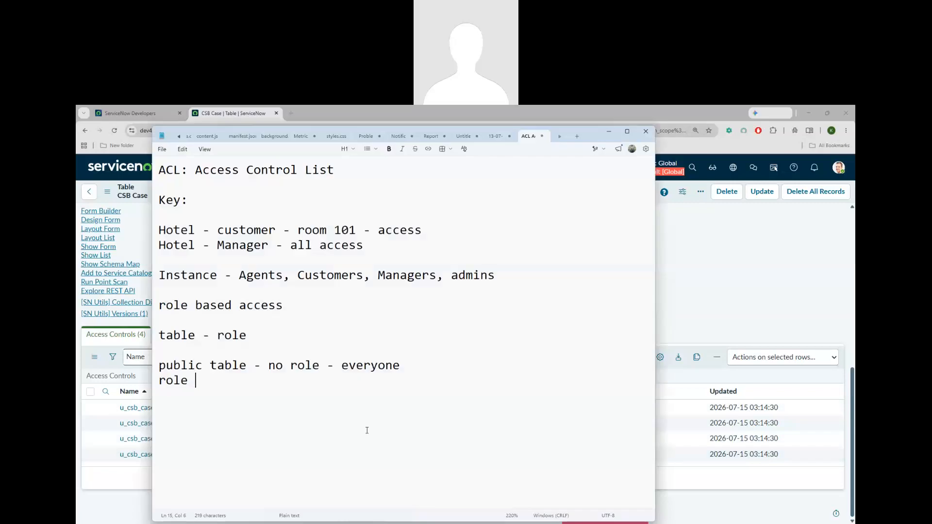
type("CRUD opertions")
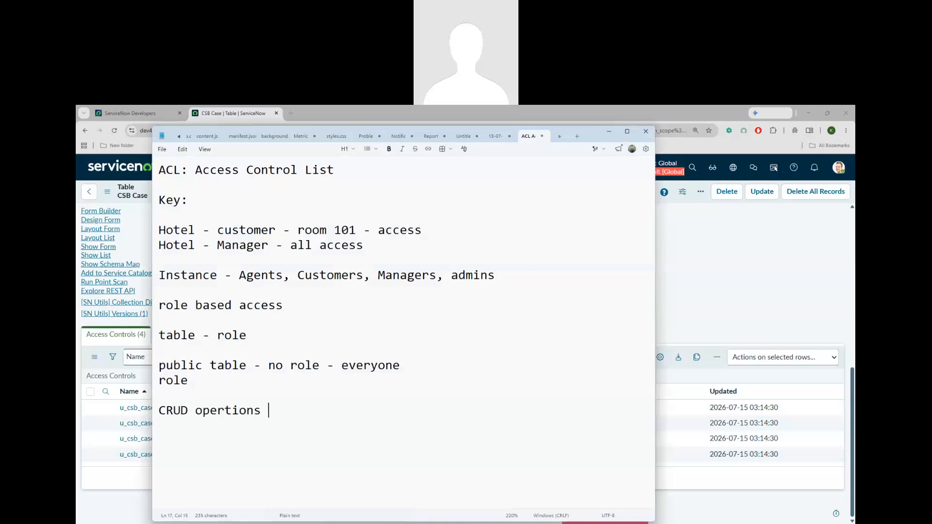
type(" -")
left_click(224, 414)
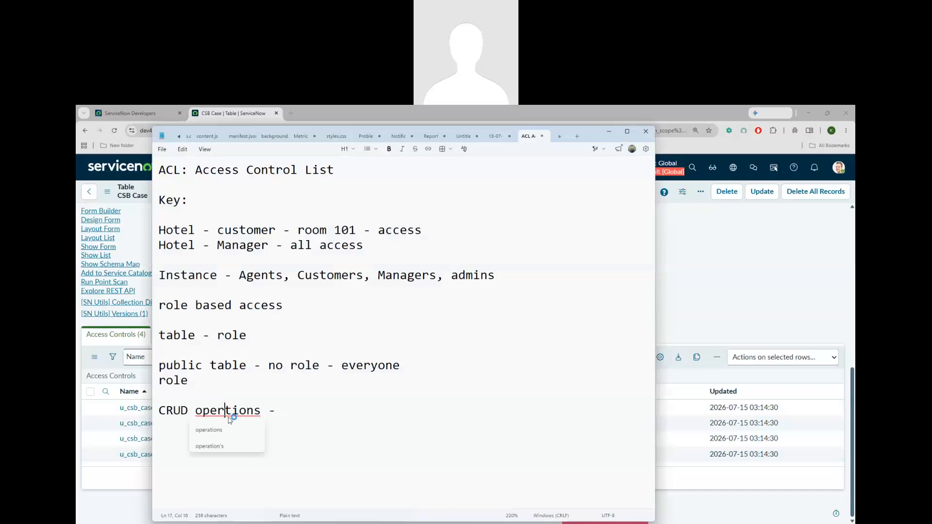
left_click(214, 430)
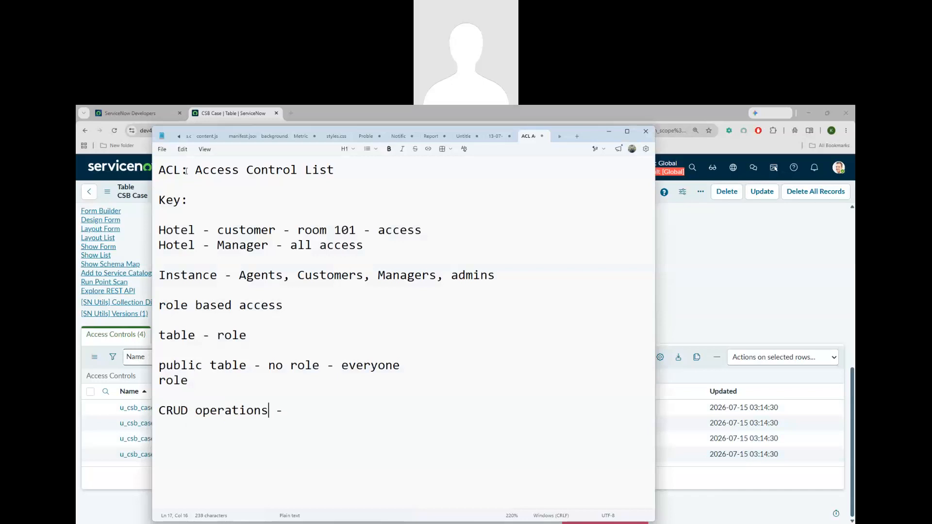
Add a 'DB Access' line directly under the note's title
left_click_drag(183, 170, 167, 170)
left_click(350, 171)
key("Return")
type("DB ")
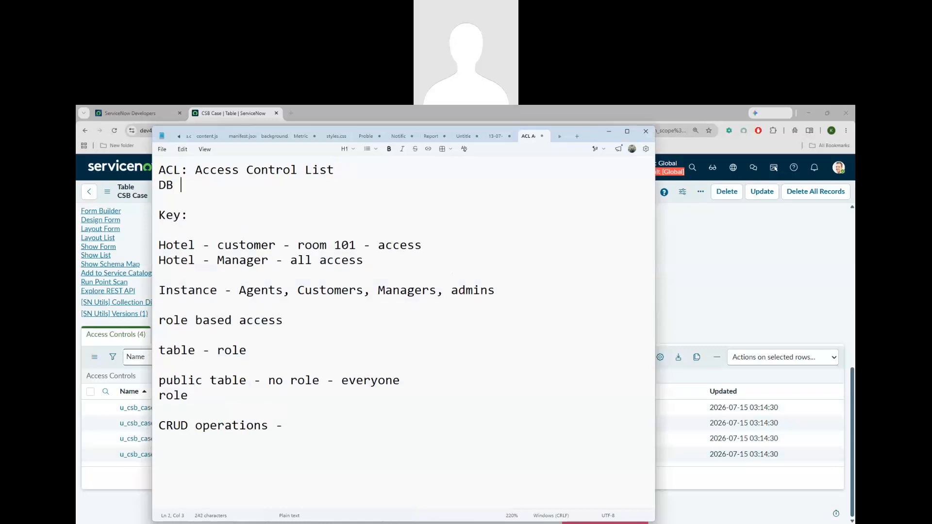
type("Access")
List the CRUD operations in the notes: 1. Create, 2. Read, 3. Update, 4. Delete
left_click(298, 427)
key("Return")
type("1. Create")
key("Return")
type("2. ")
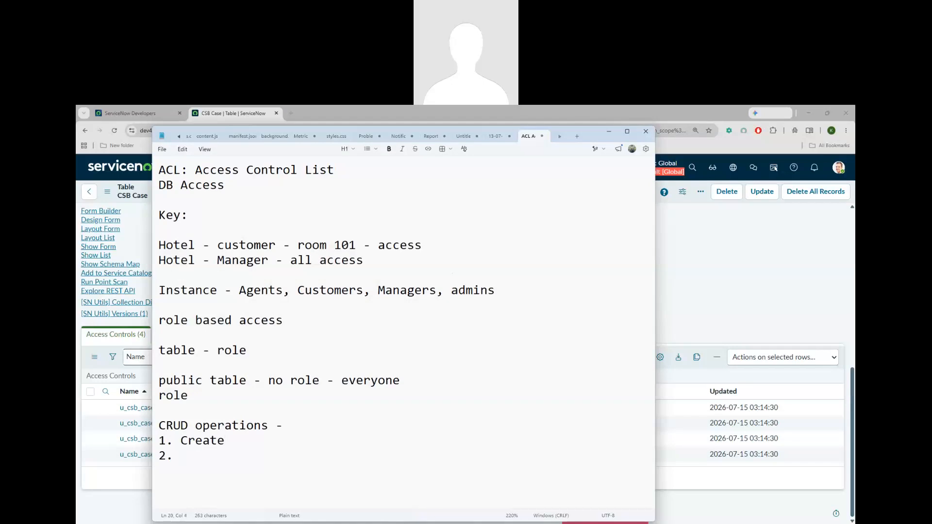
type("Read")
key("Return")
type("3. Update")
key("Return")
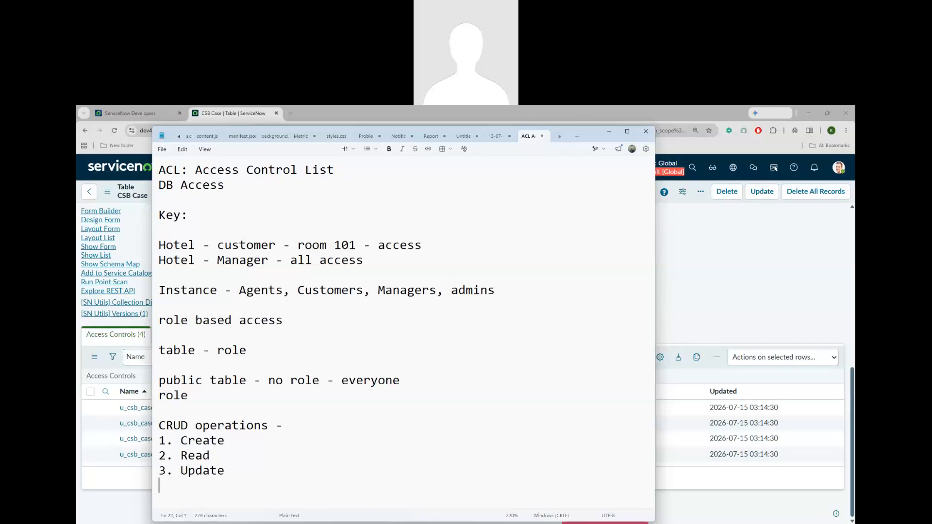
type("4. Delete")
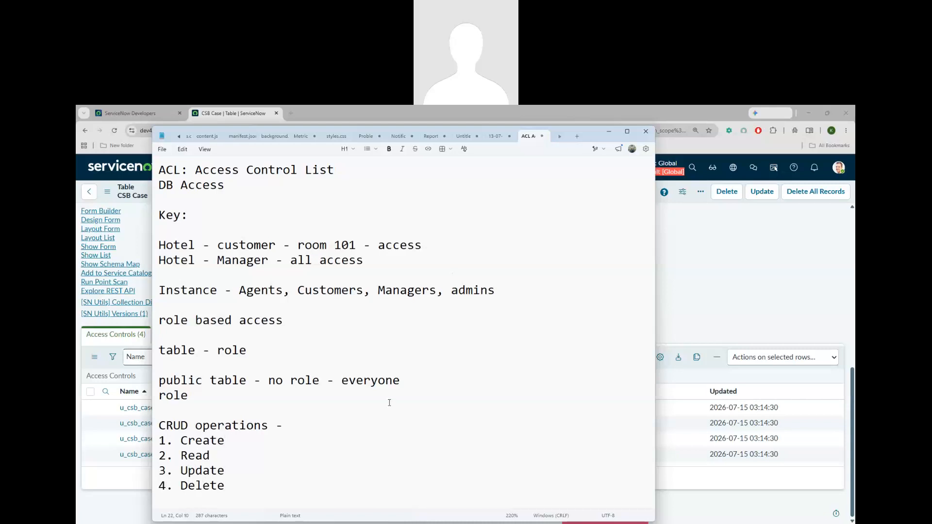
key("Return")
key("Return")
key("Return")
key("Return")
key("Return")
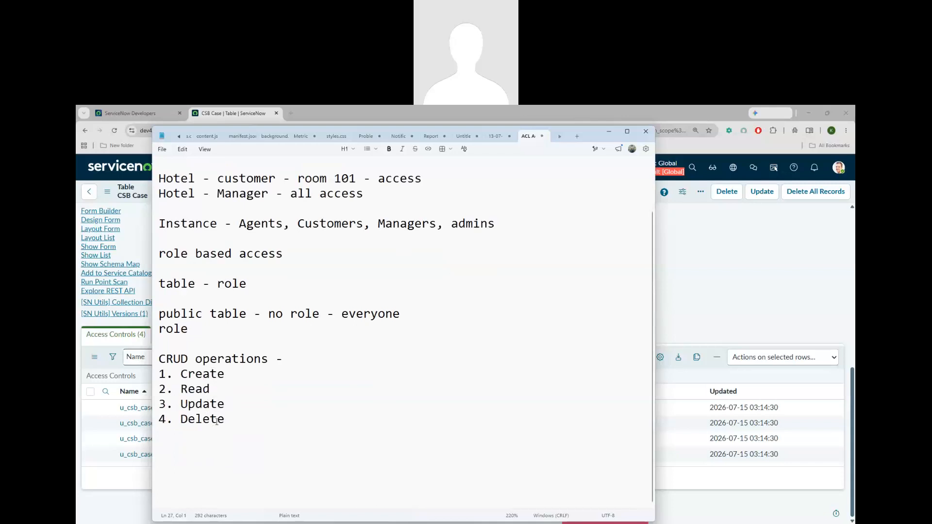
left_click(696, 324)
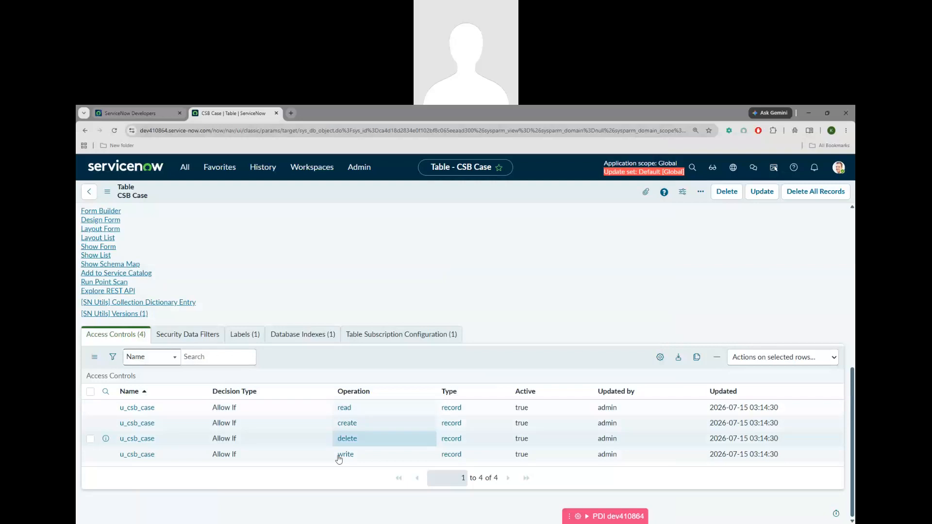
Label Update as '- write' in the CRUD list and compare with ServiceNow's access controls
left_click(479, 515)
left_click(236, 404)
type("- w")
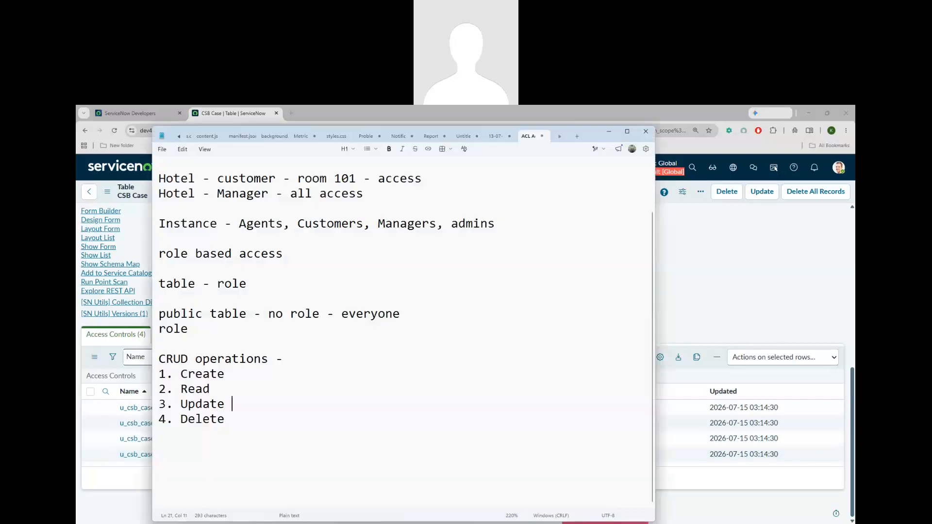
type("rite")
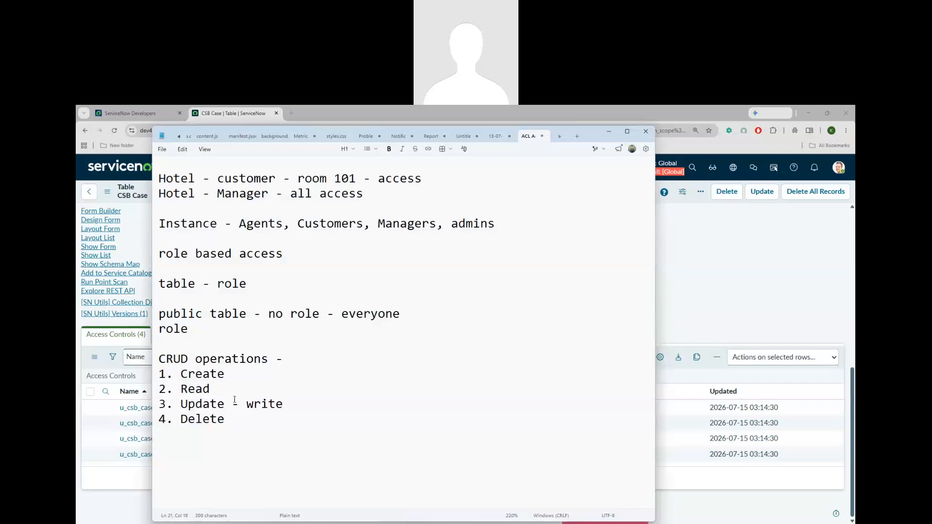
double_click(185, 361)
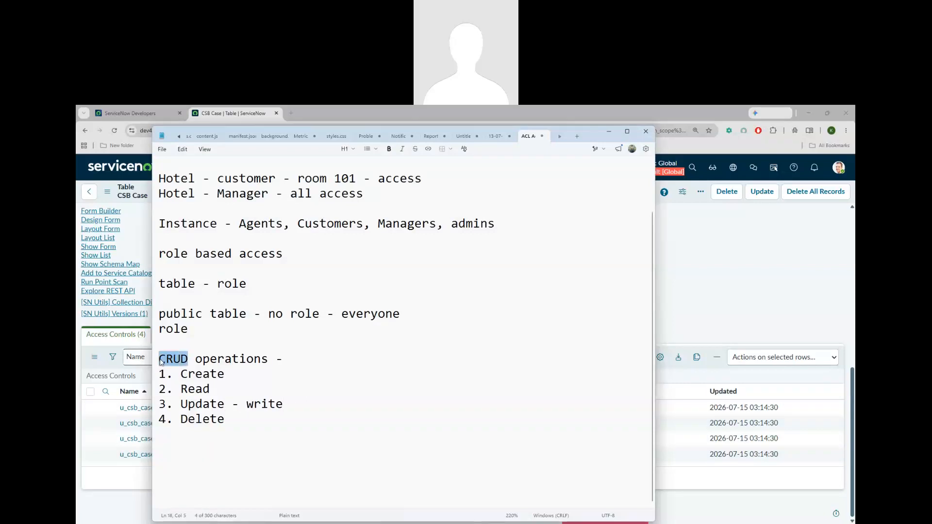
left_click(722, 315)
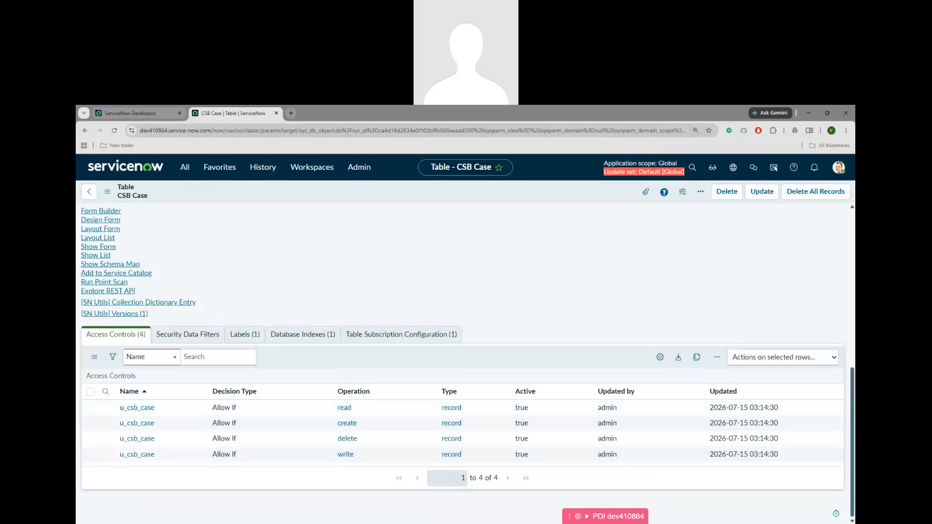
Add a 'CSB Case - 4 keys' line below the list, highlighting Create, Read, write and Delete
key("alt+Tab")
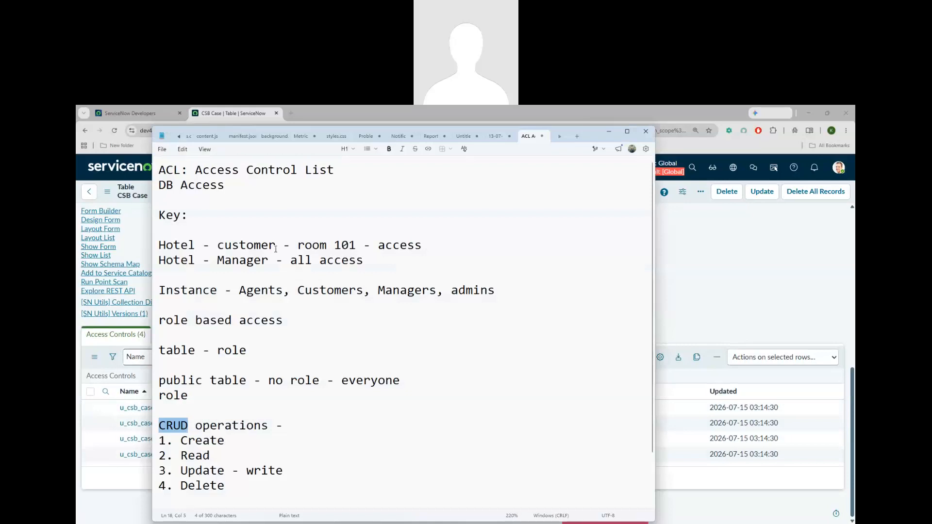
scroll(256, 430, "down", 2)
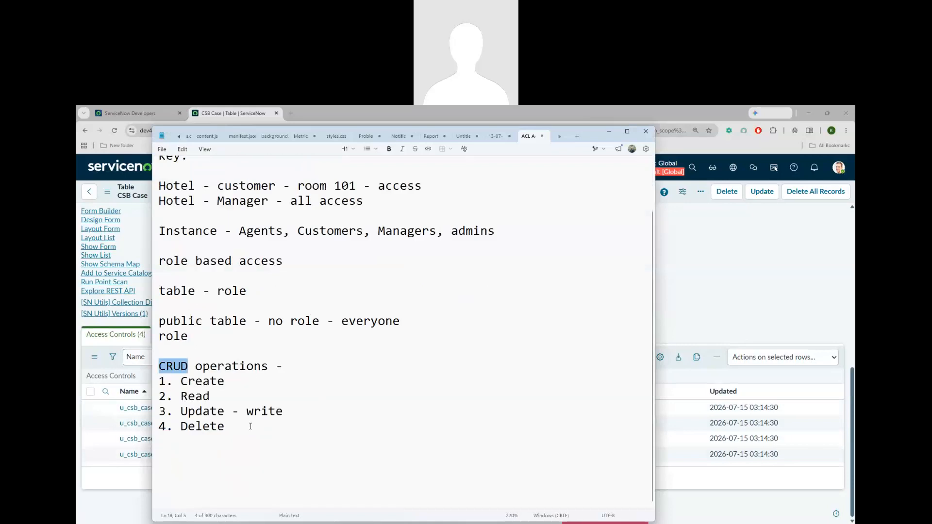
left_click(250, 427)
key("Return")
key("Return")
type("CS")
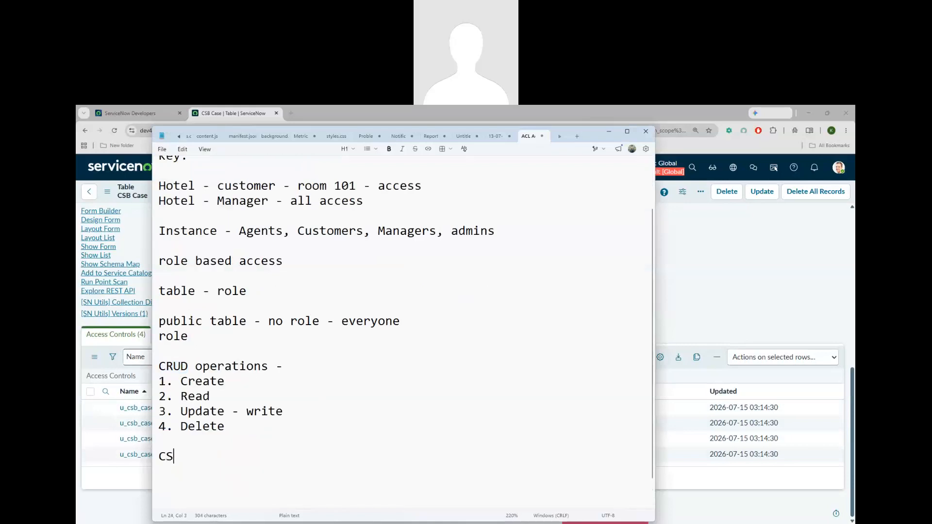
type("B Case")
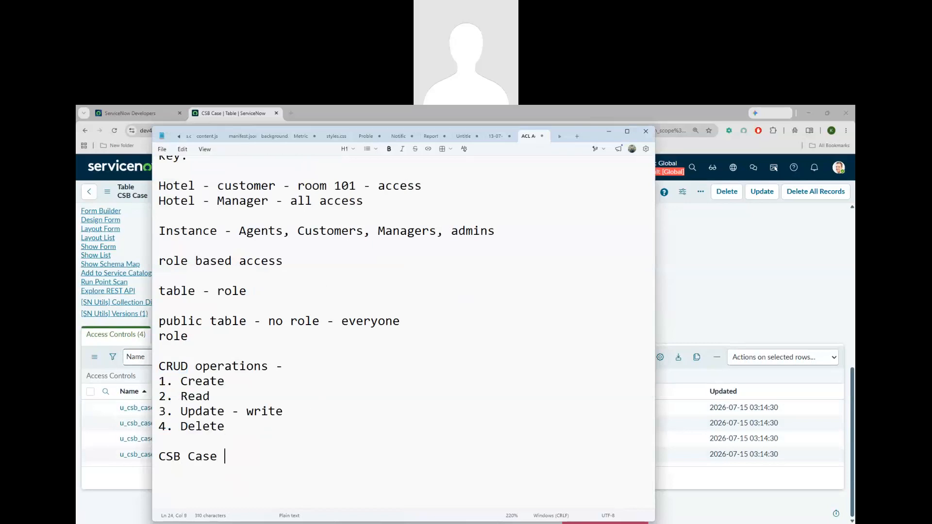
type(" - 4 keys")
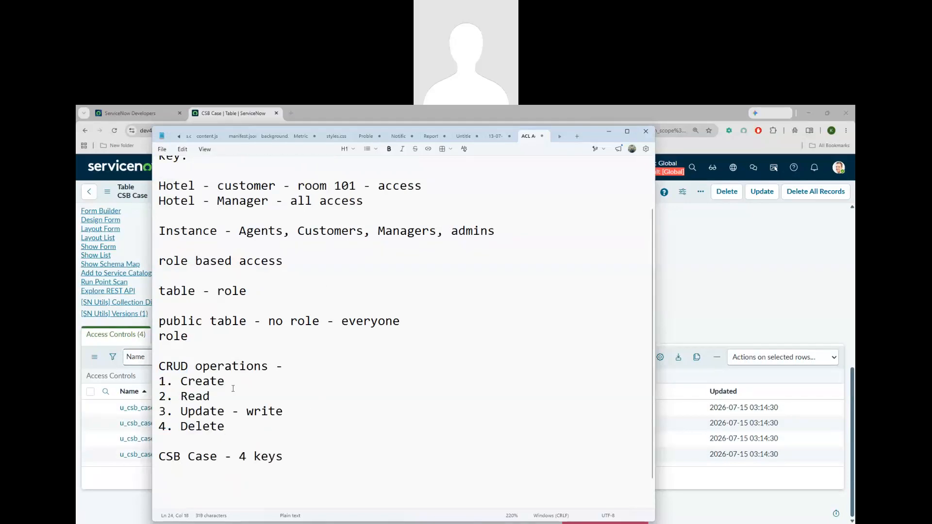
left_click_drag(184, 382, 220, 383)
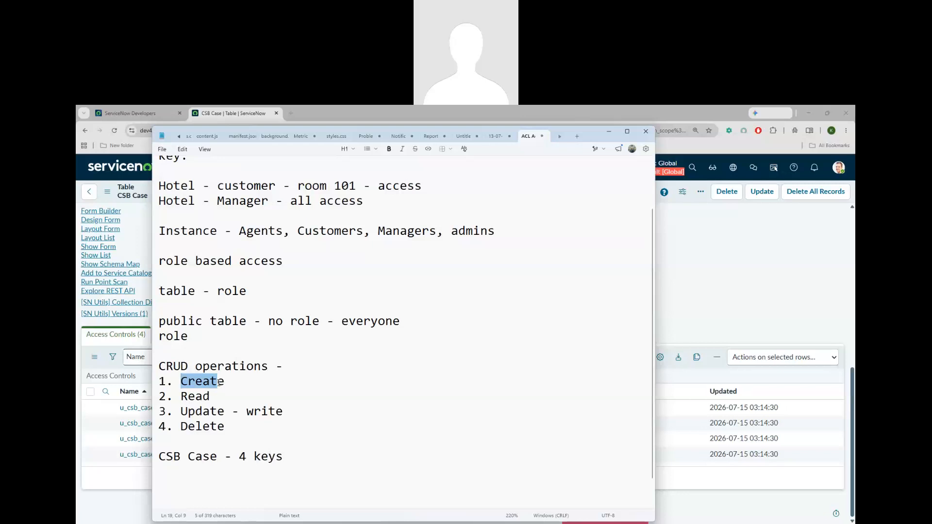
double_click(184, 396)
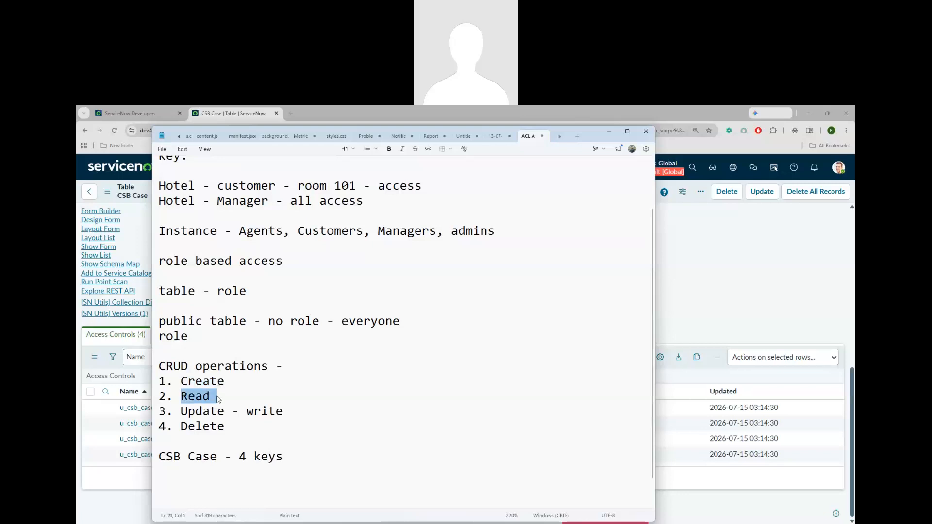
left_click_drag(247, 414, 286, 414)
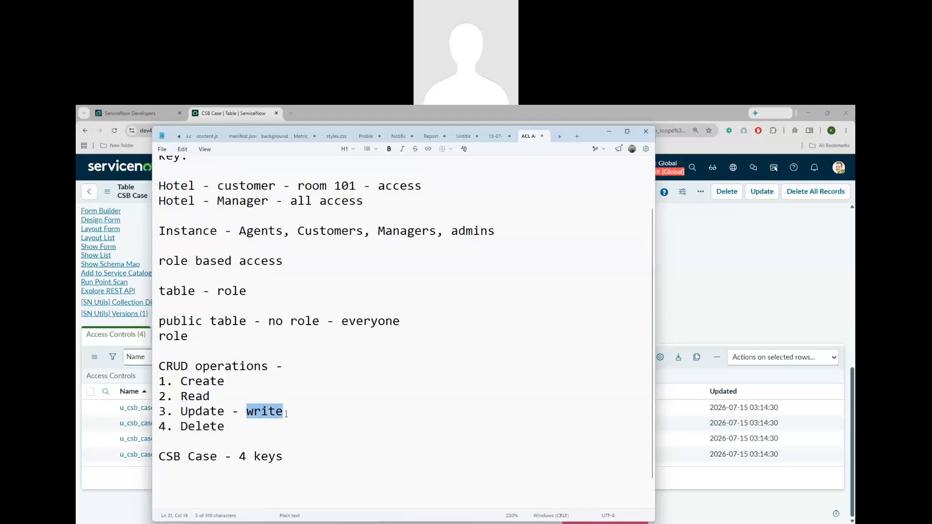
left_click_drag(181, 430, 227, 430)
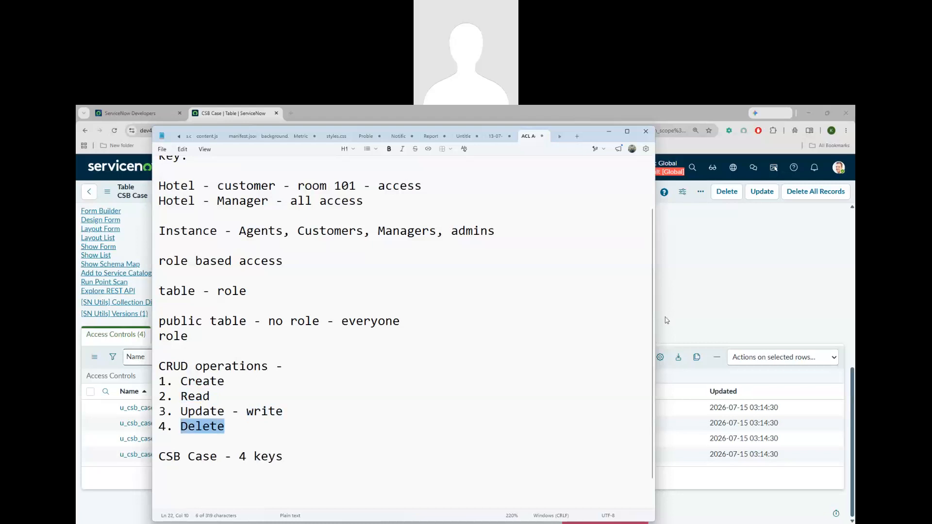
key("alt+Tab")
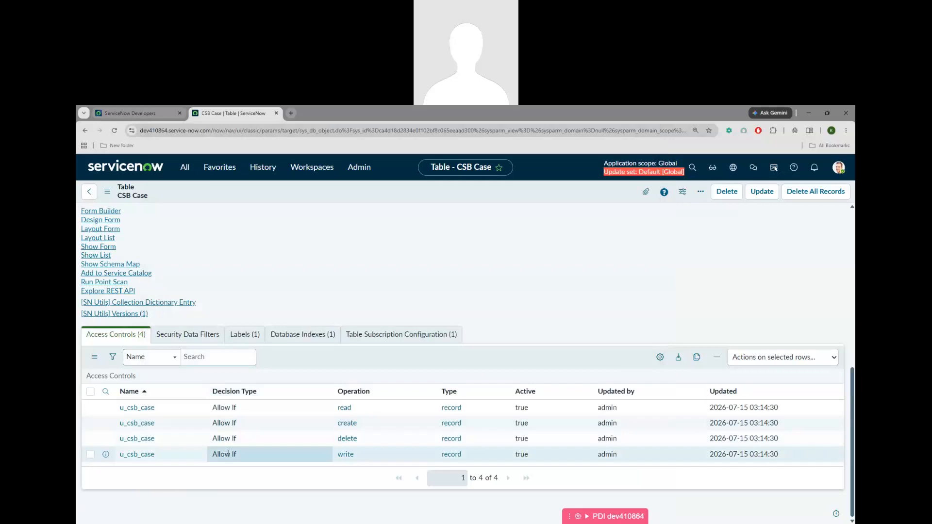
scroll(180, 449, "up", 4)
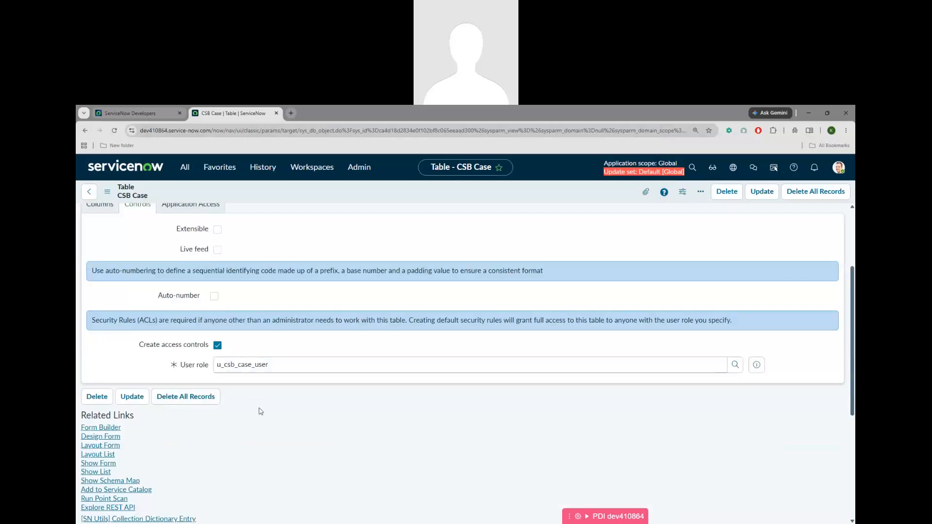
left_click_drag(139, 346, 209, 346)
scroll(324, 422, "down", 4)
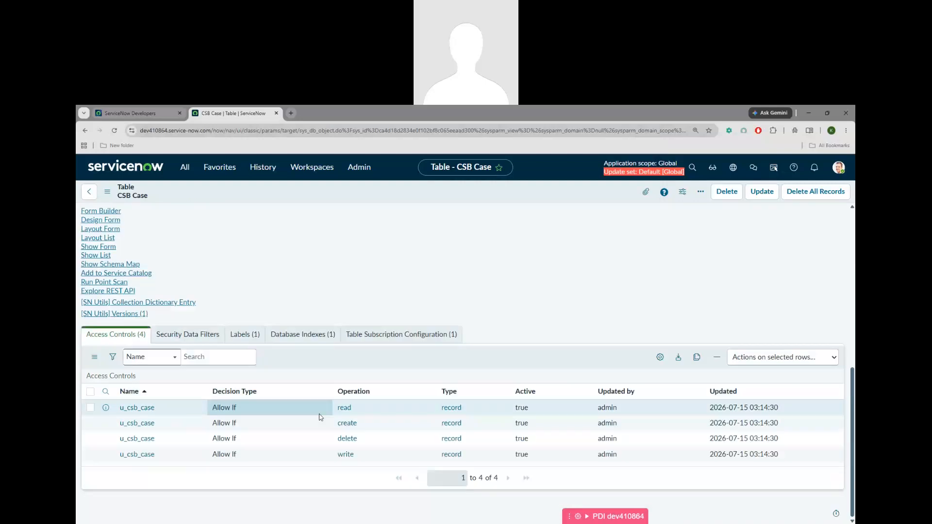
left_click(567, 523)
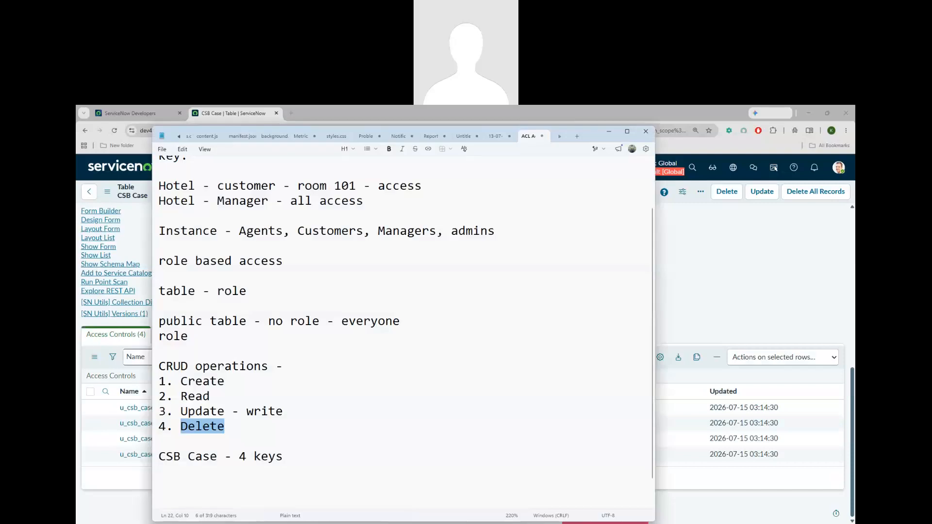
left_click(568, 523)
scroll(516, 345, "up", 6)
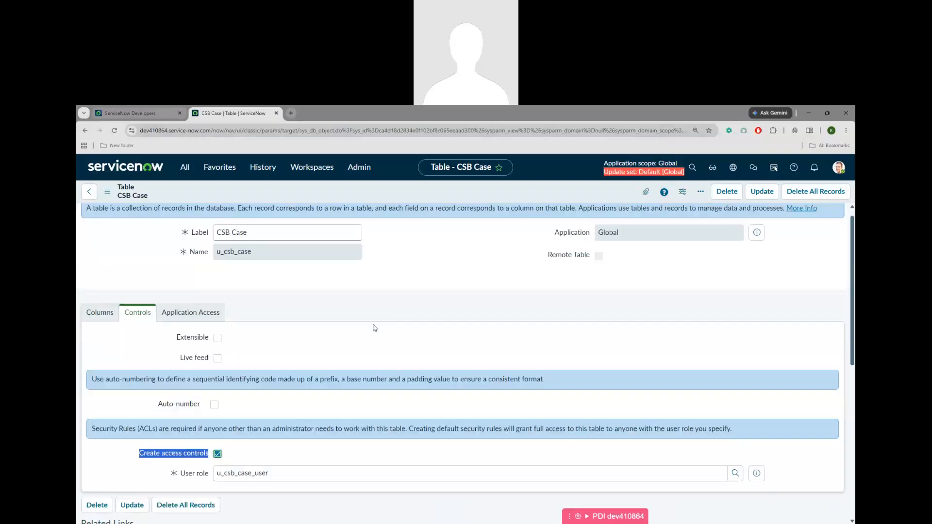
scroll(374, 328, "down", 6)
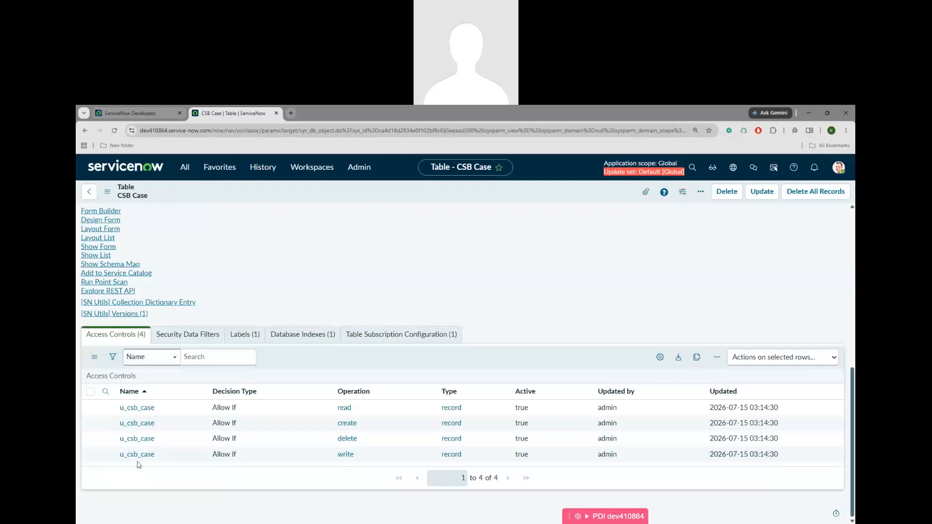
Filter the All navigation menu by 'acl' to locate System Security > Access Control (ACL)
left_click(185, 167)
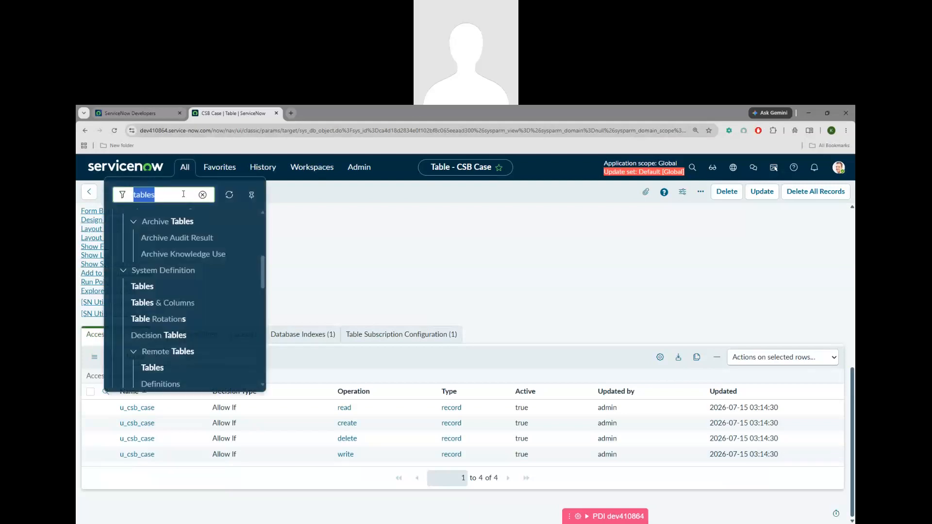
type("acl")
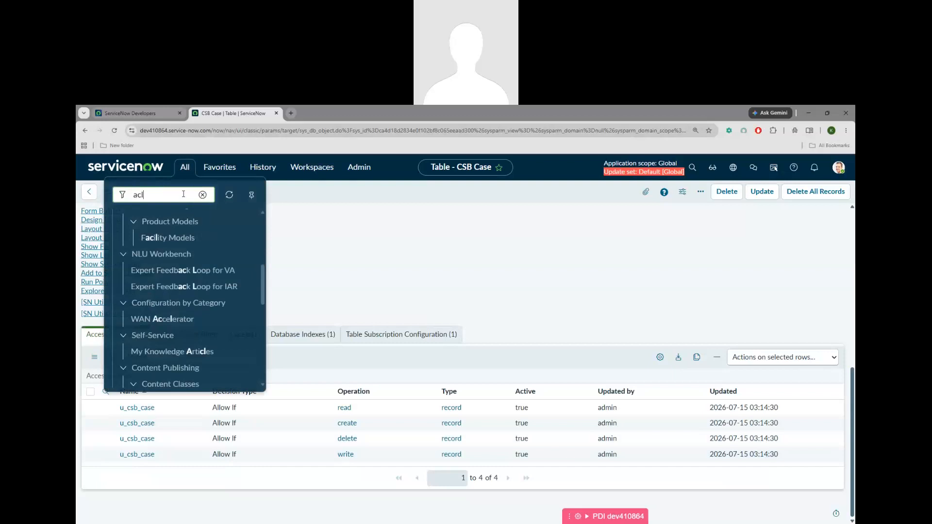
scroll(179, 295, "up", 5)
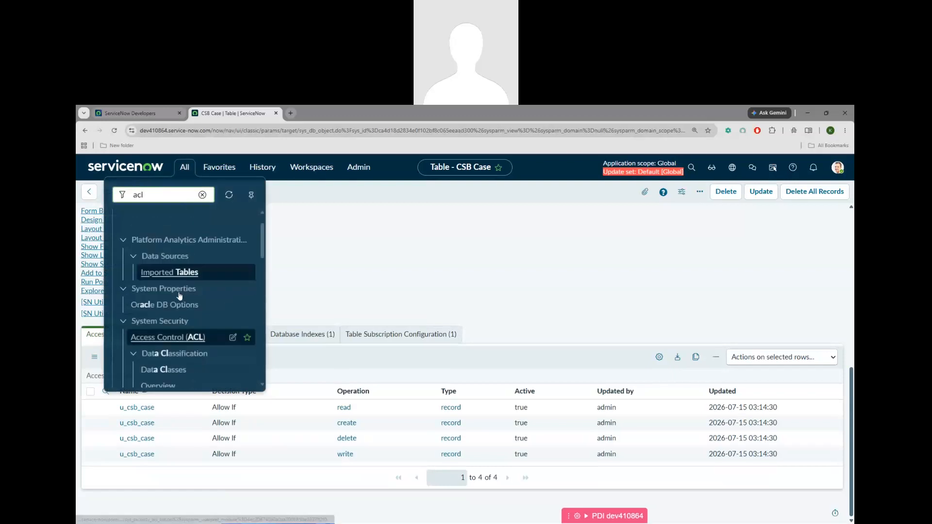
scroll(179, 295, "down", 4)
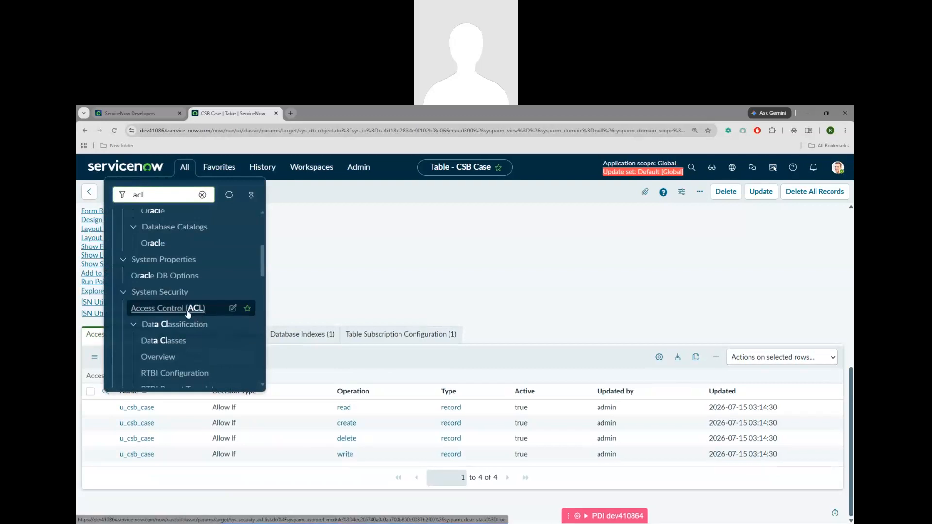
Filter the Access Control (ACL) list by name u_csb_case, copied from the CSB Case table
left_click(170, 310)
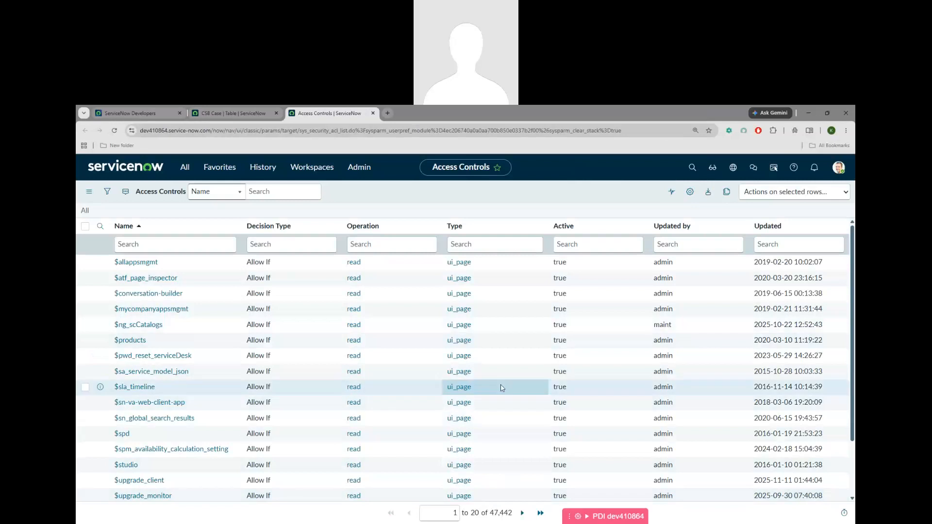
left_click(155, 245)
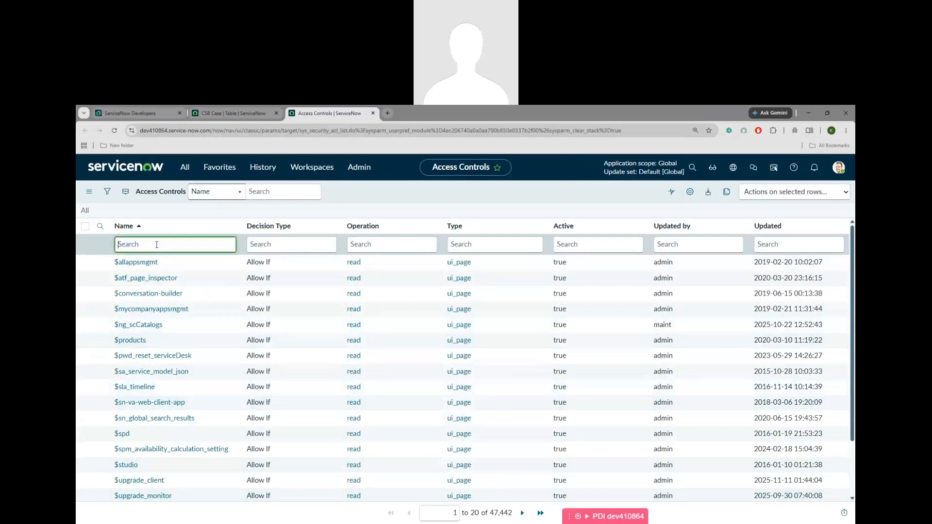
left_click(213, 112)
double_click(166, 411)
key("ctrl+c")
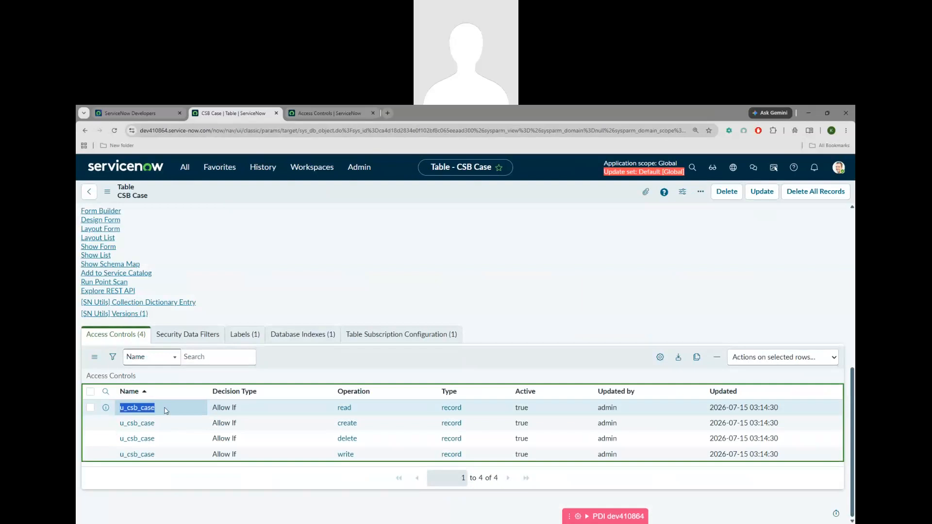
left_click(341, 112)
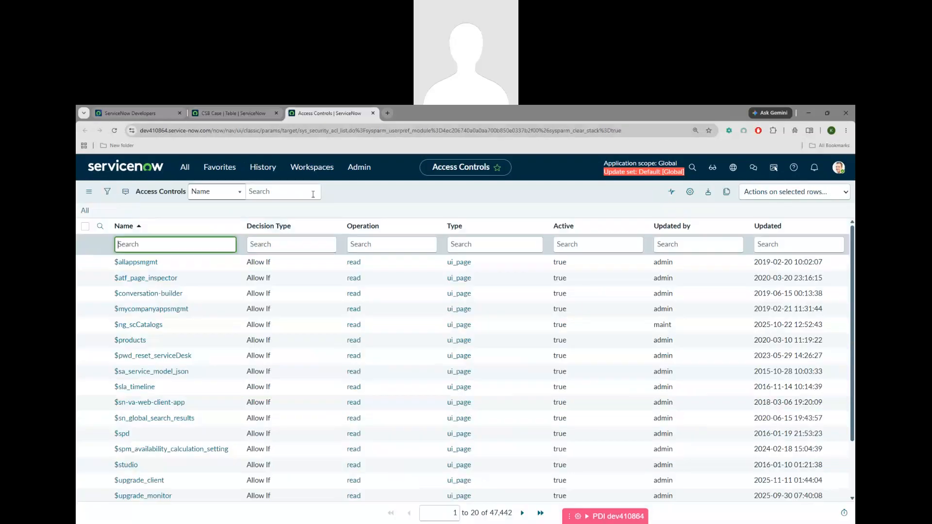
key("ctrl+v")
key("Return")
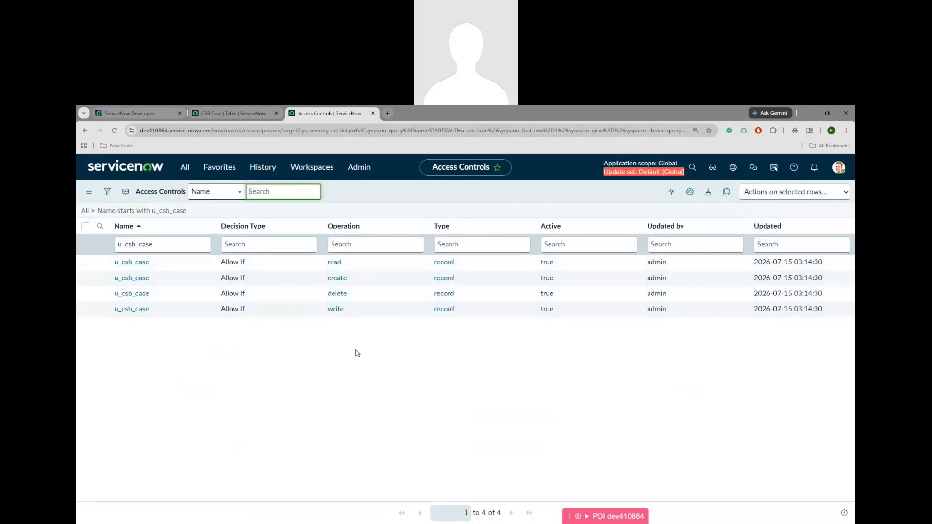
Search User Administration > Roles for u_csb_case, find u_csb_case_user, then close that tab
left_click(185, 167)
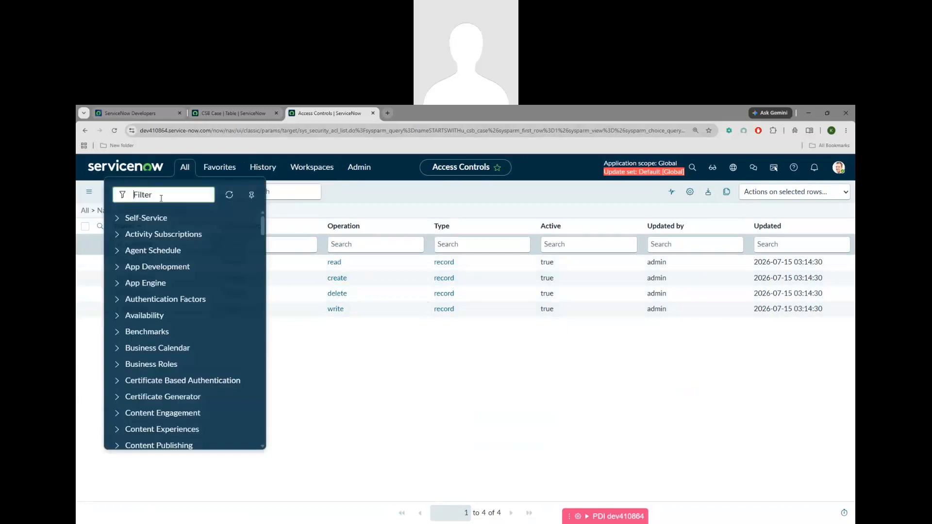
type("user ")
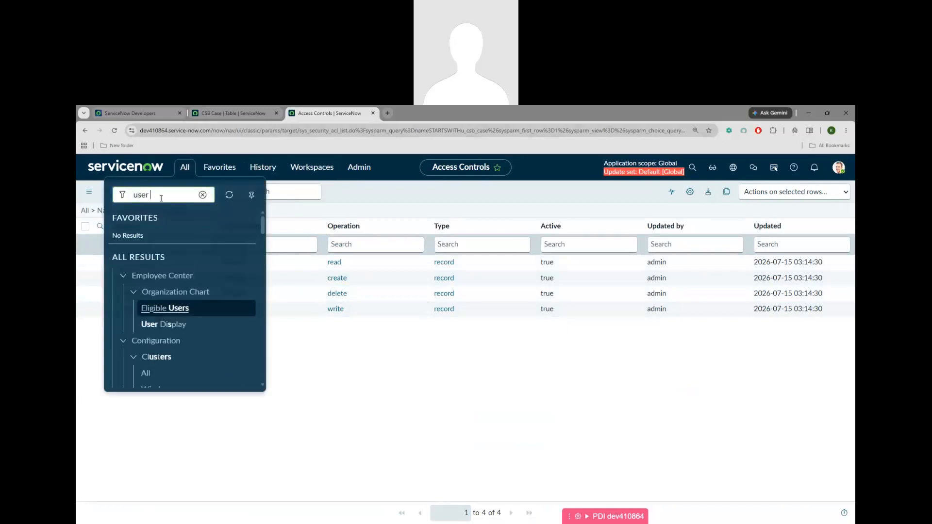
type("admin")
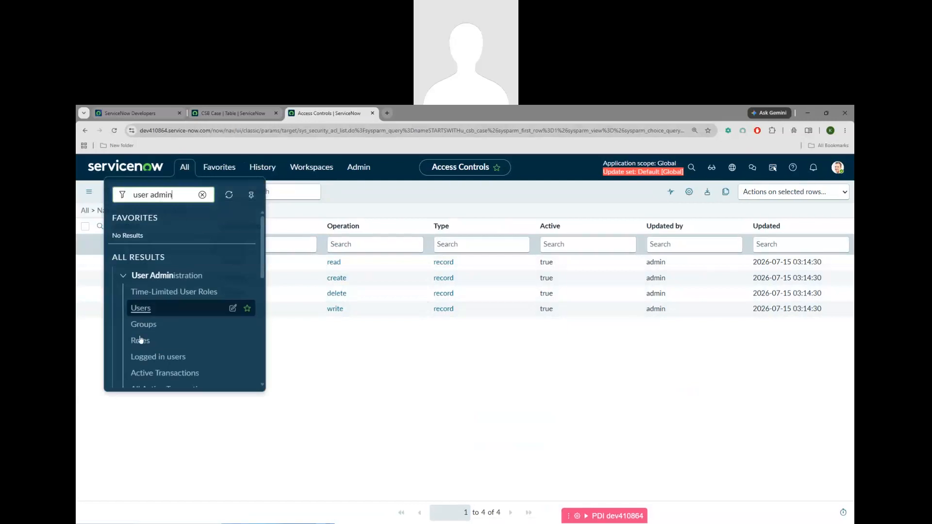
left_click(141, 341)
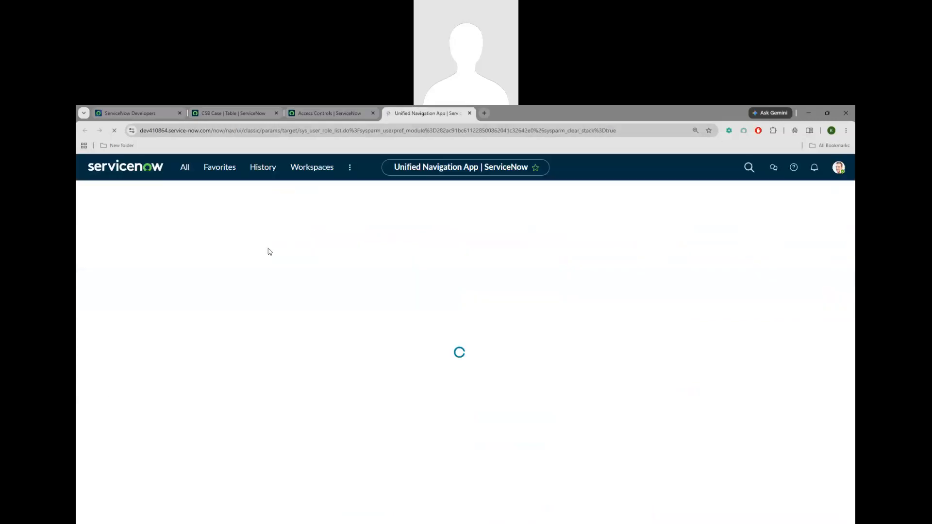
left_click(165, 244)
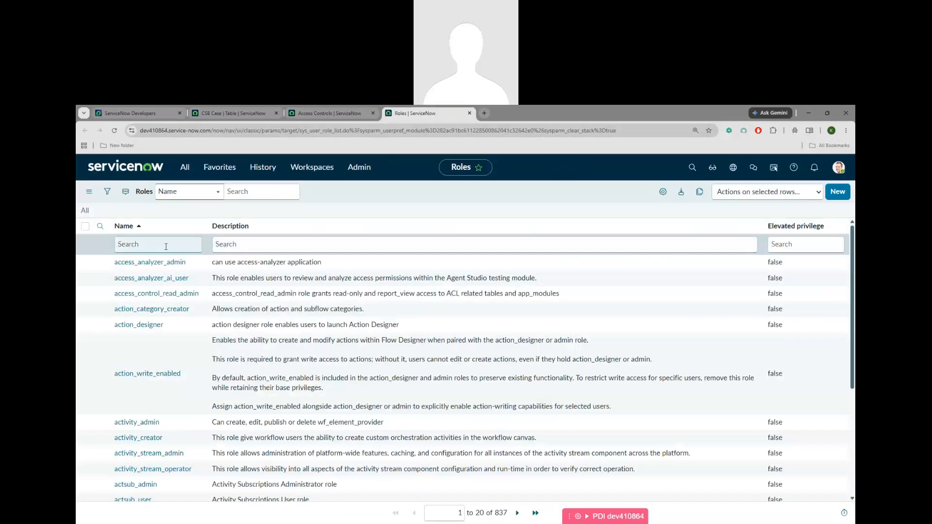
type("u_csb_case")
key("Return")
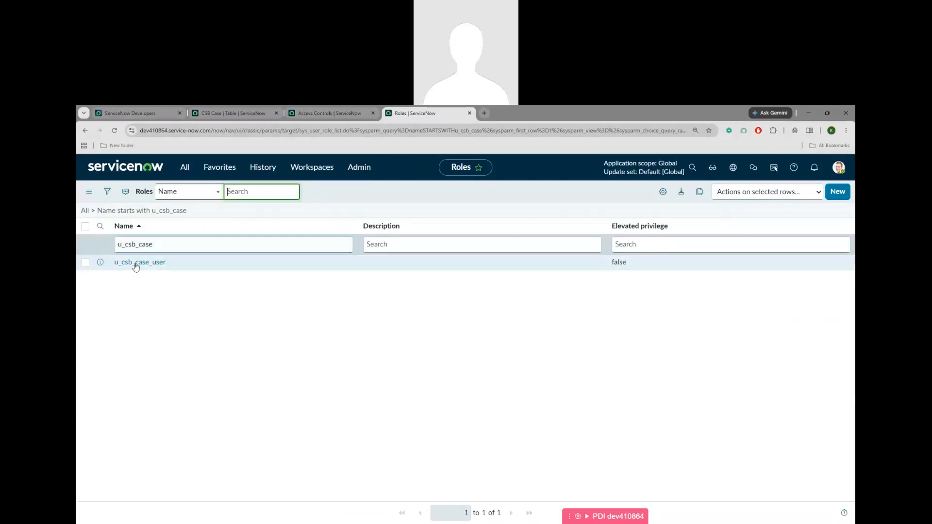
key("ctrl+w")
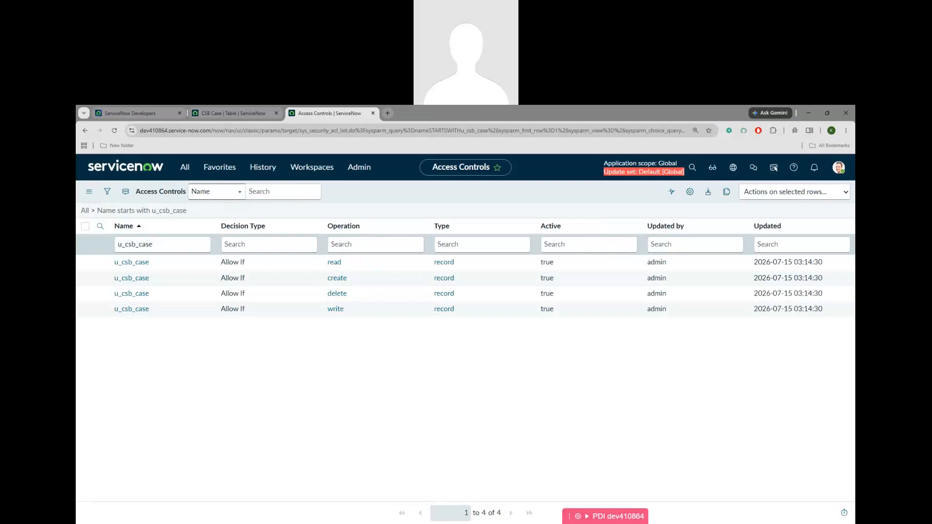
key("alt+Tab")
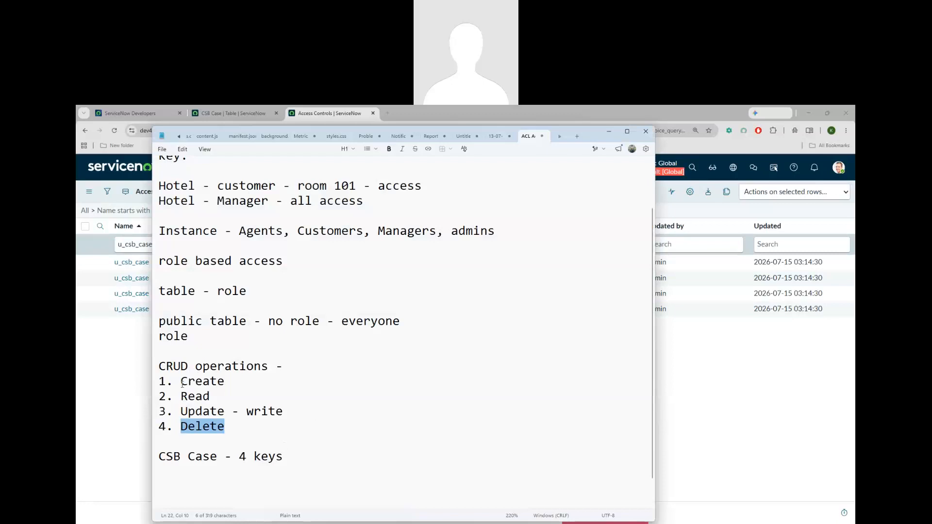
left_click_drag(180, 396, 221, 396)
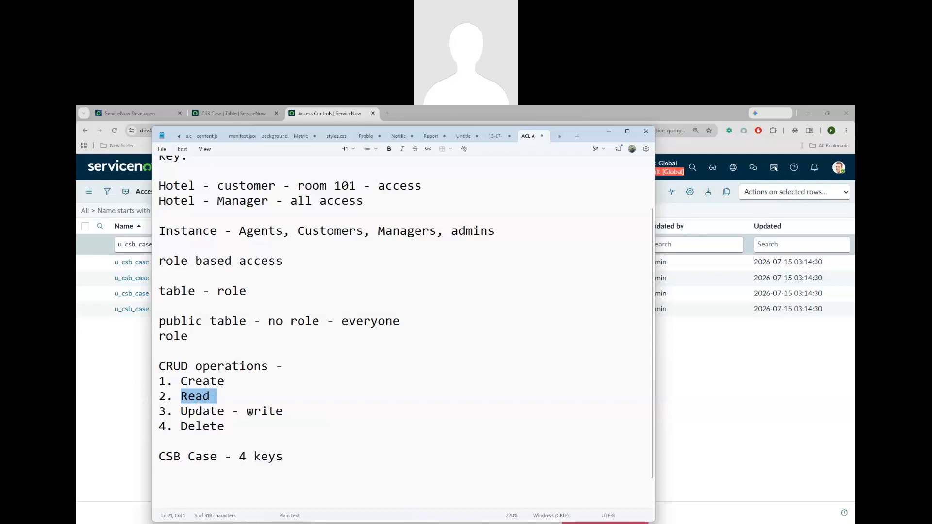
left_click_drag(248, 411, 304, 410)
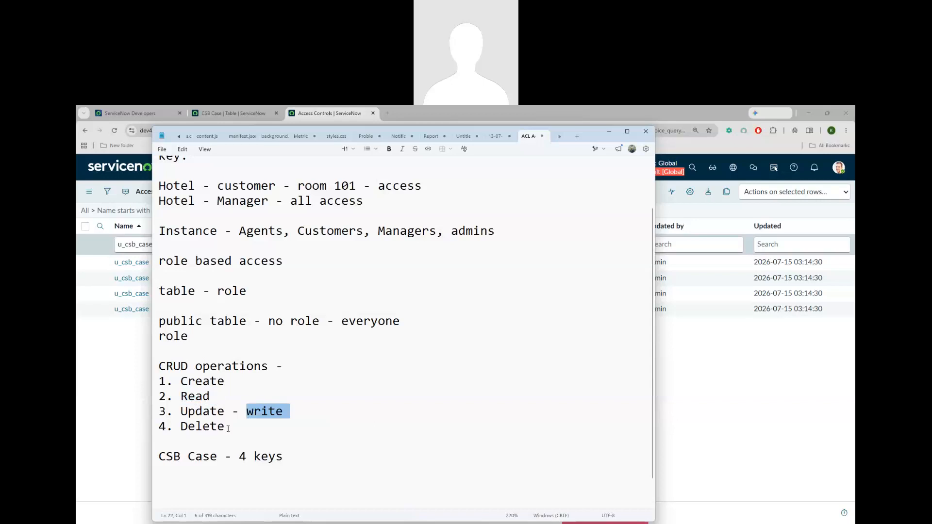
left_click(725, 413)
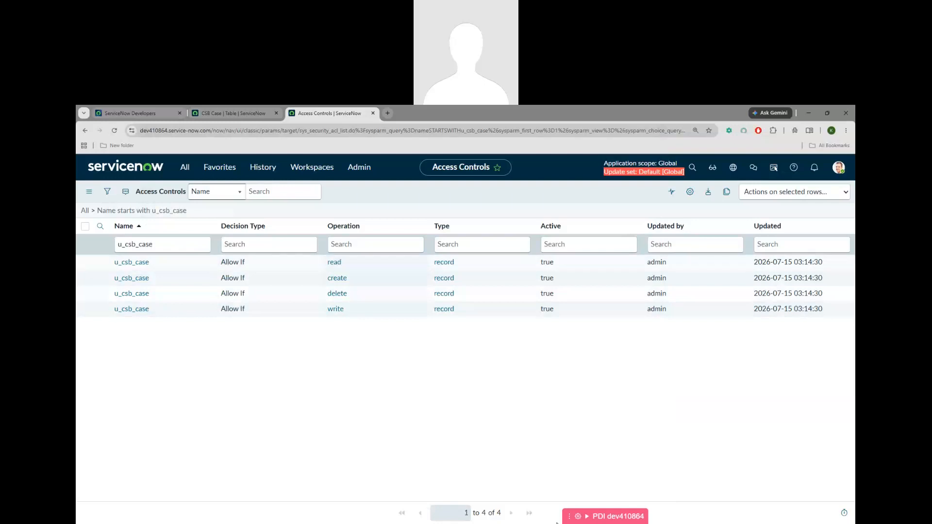
key("alt+Tab")
left_click(227, 397)
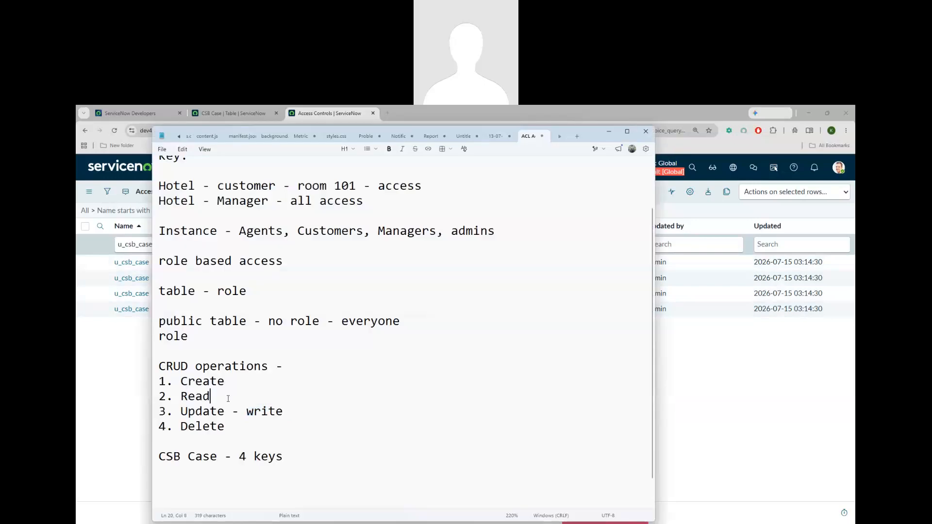
left_click_drag(228, 398, 178, 398)
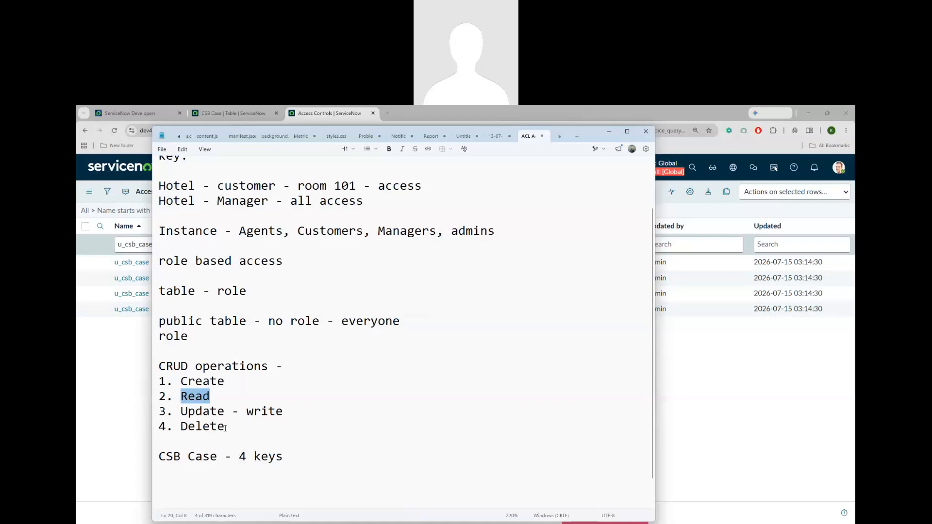
scroll(325, 404, "up", 2)
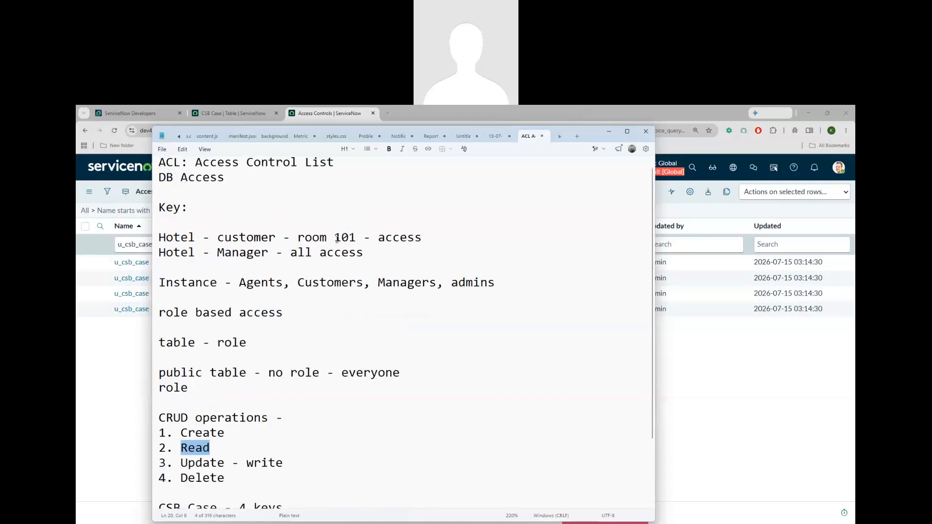
left_click_drag(298, 238, 357, 239)
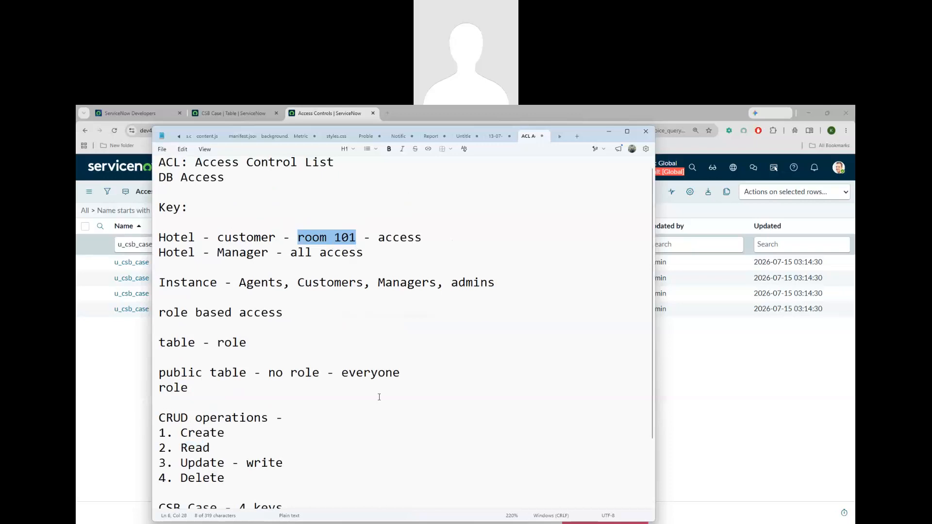
scroll(224, 394, "down", 3)
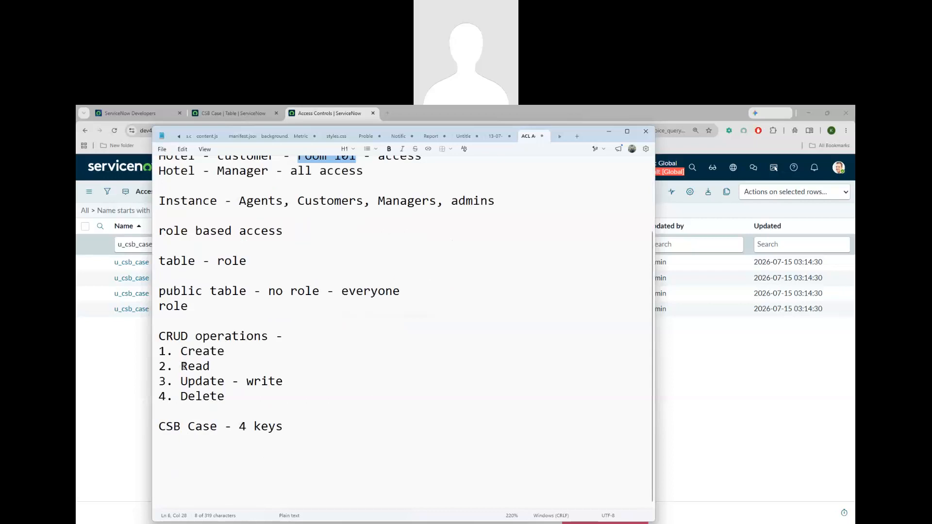
left_click_drag(182, 366, 228, 370)
left_click(342, 382)
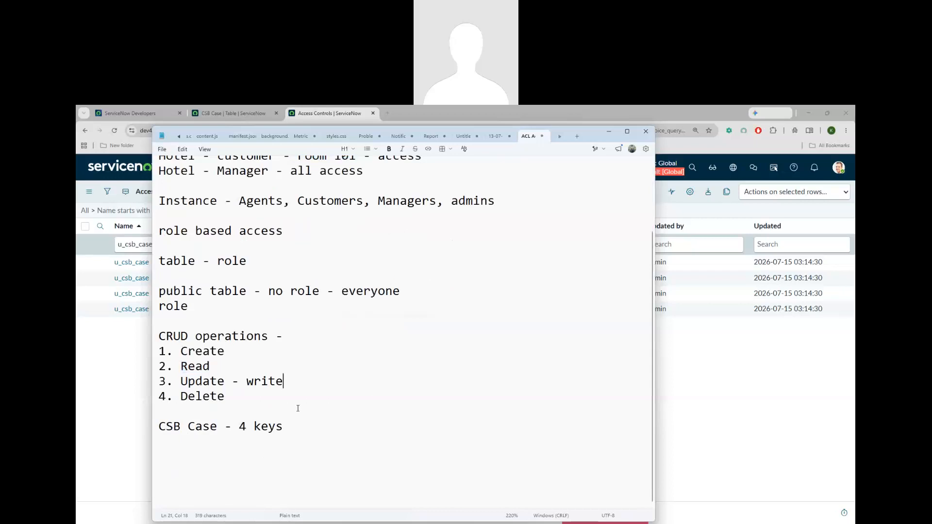
left_click(301, 424)
Open the u_csb_case read ACL record, which requires the u_csb_case_user role
left_click(123, 386)
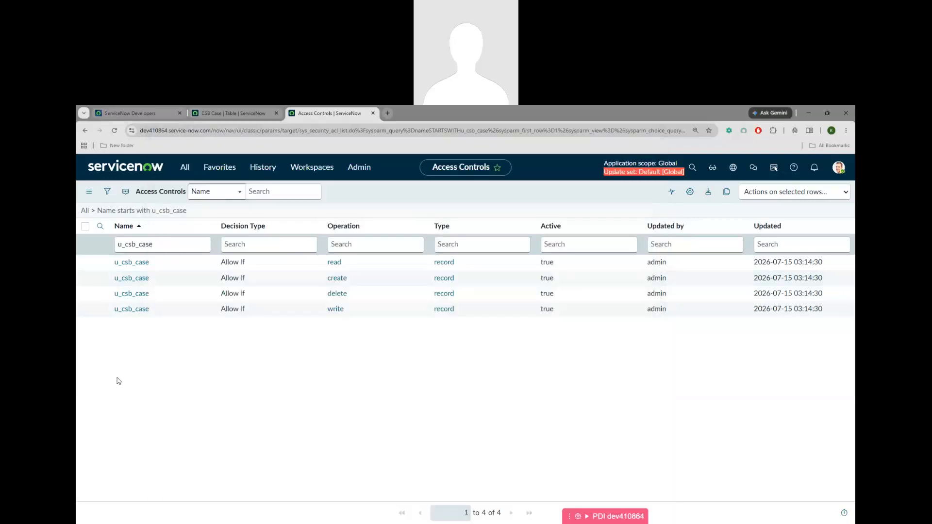
left_click(131, 267)
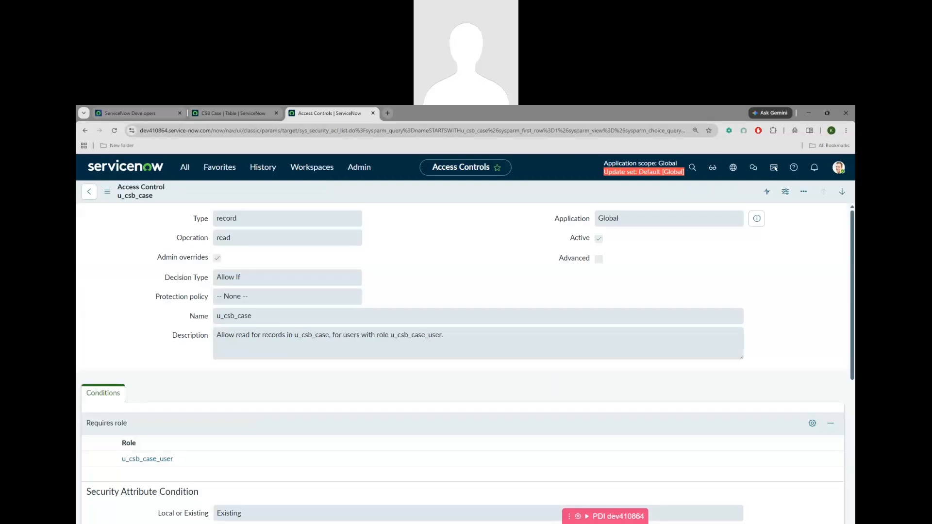
key("alt+Tab")
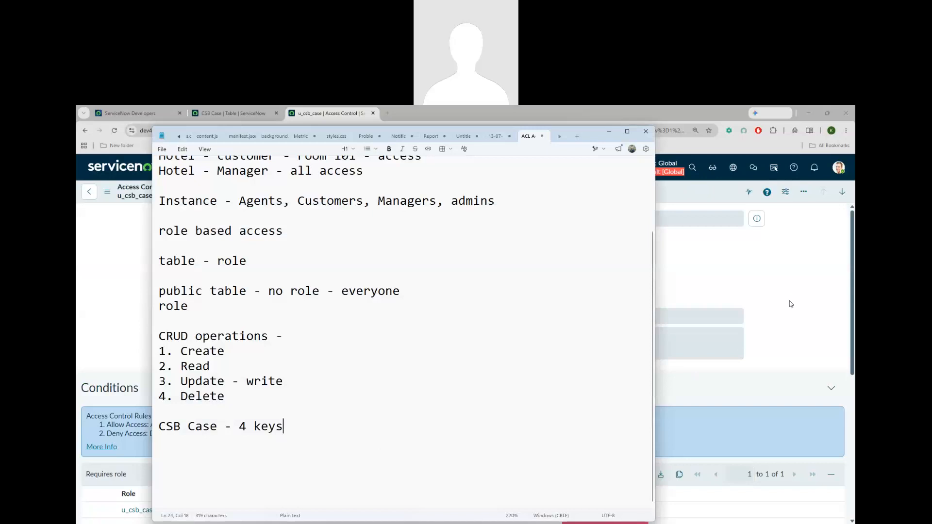
Append '/security rules' to the ACL heading in the notes
left_click(610, 133)
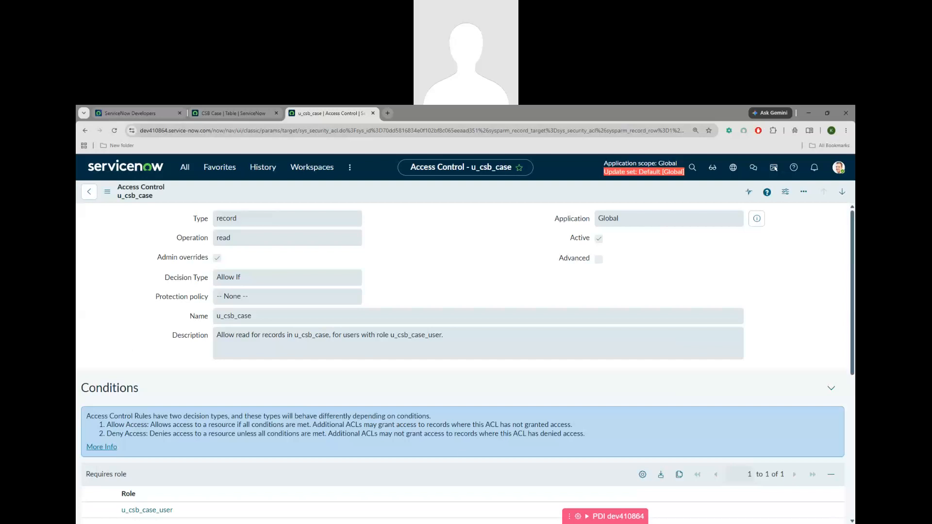
key("alt+Tab")
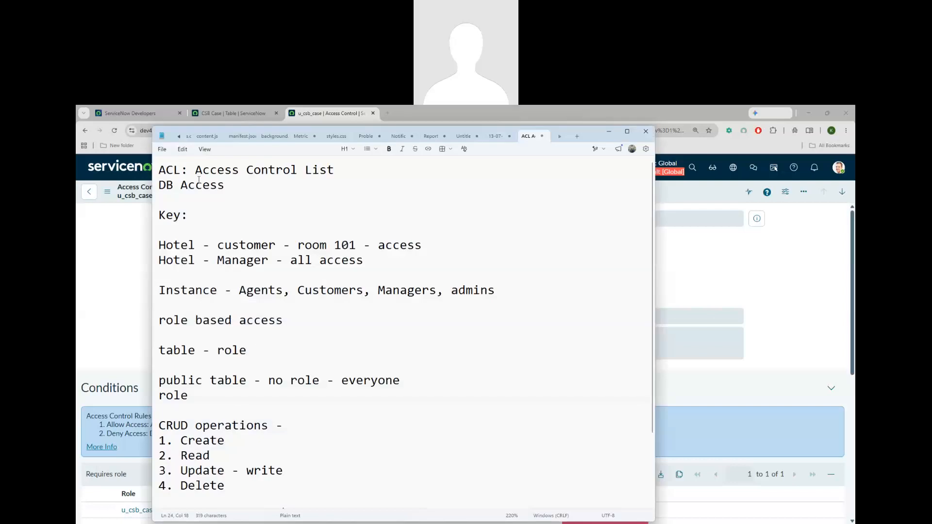
left_click(342, 168)
type("/security rules")
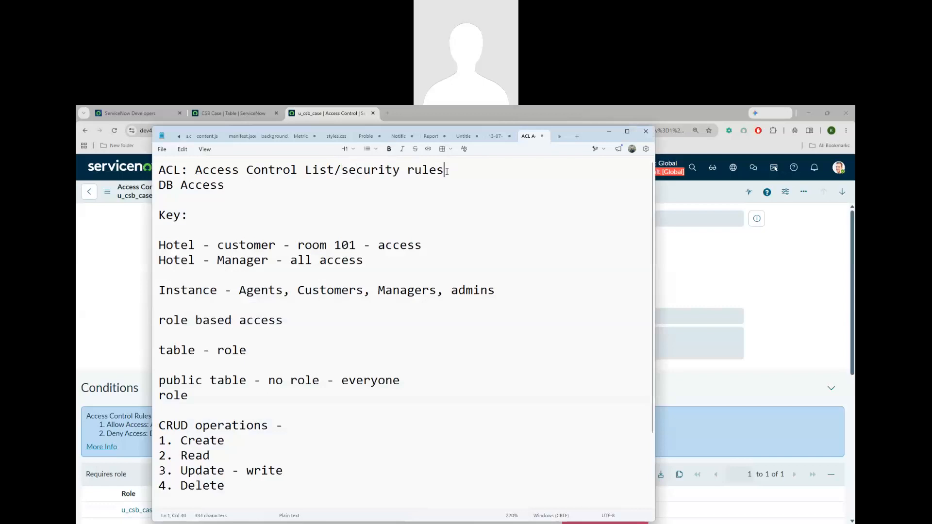
Add an 'elevated privilege' line under the heading, fixing the 'previlage' misspelling
key("Return")
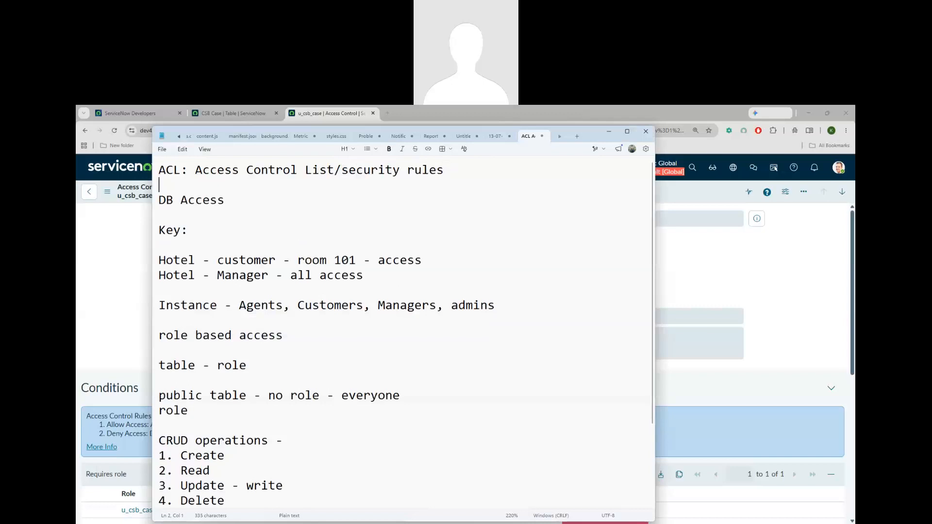
type("elevated previ")
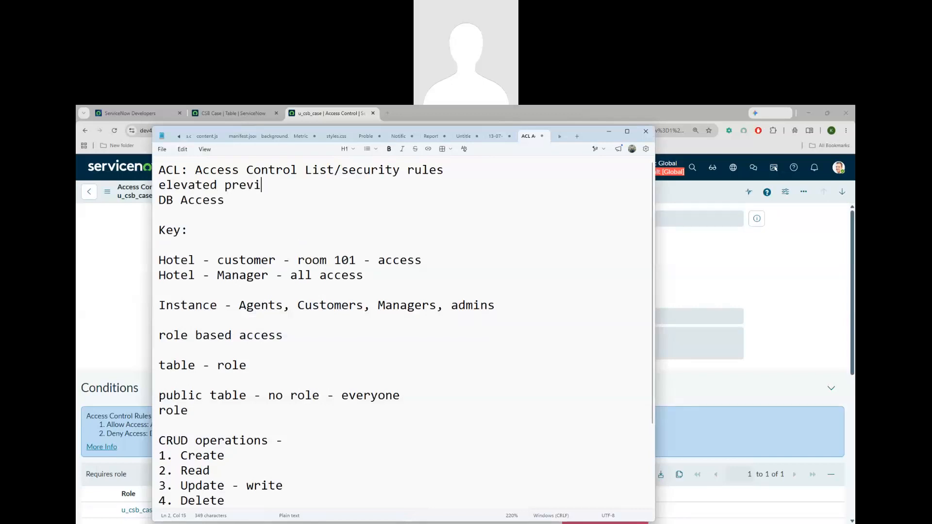
type("lage")
left_click_drag(196, 170, 334, 170)
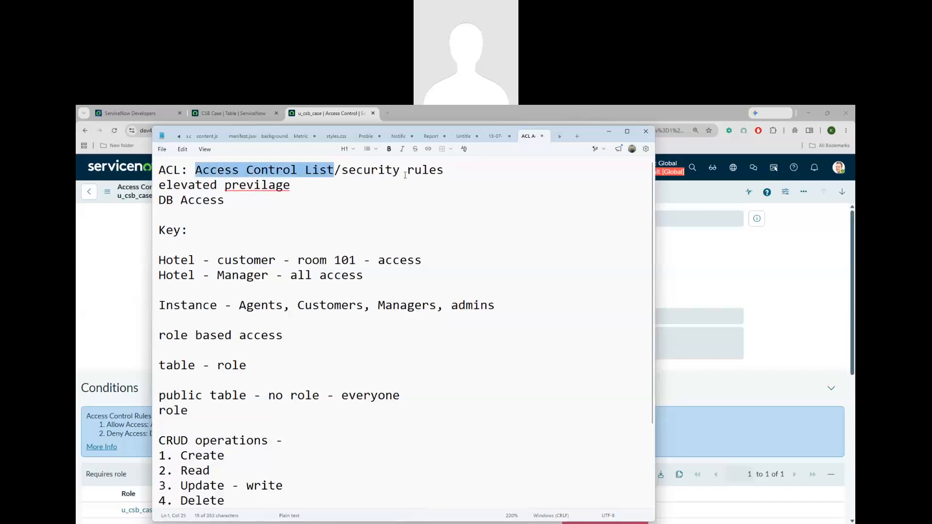
right_click(263, 187)
left_click(268, 208)
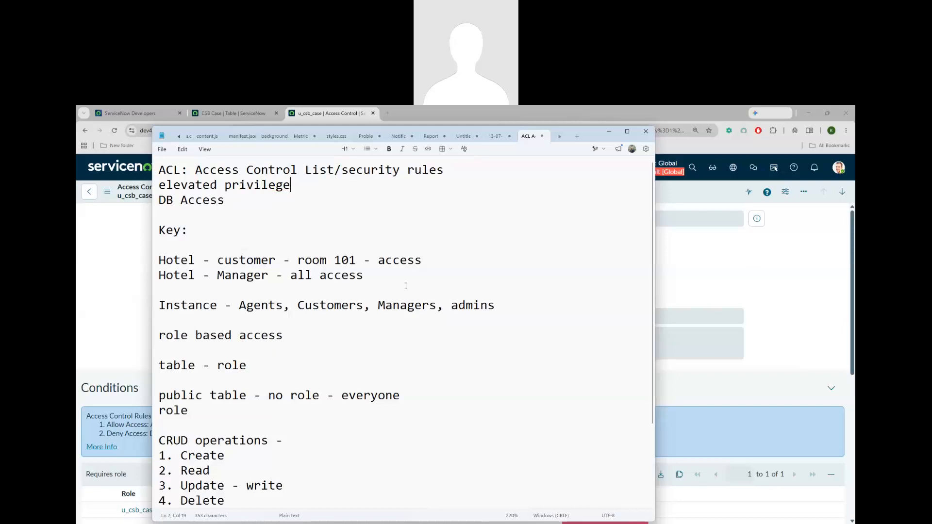
left_click_drag(453, 305, 511, 305)
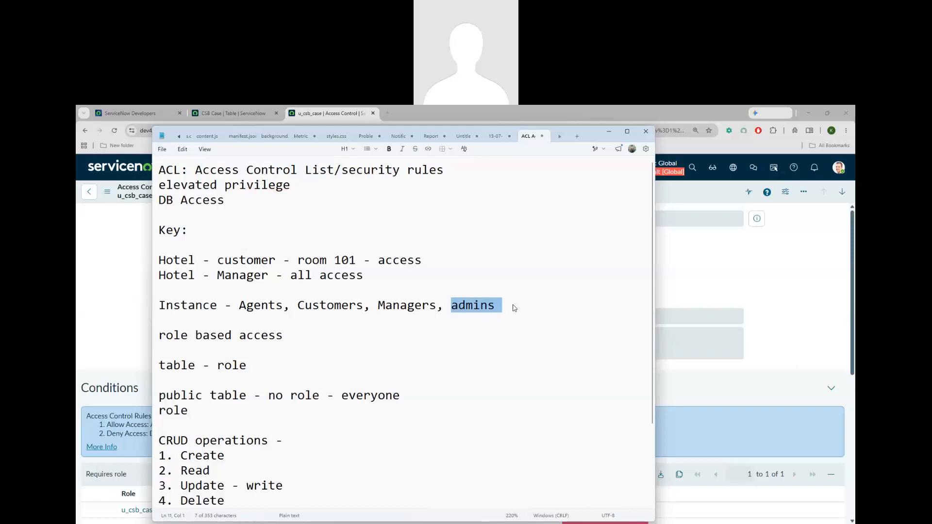
left_click(771, 325)
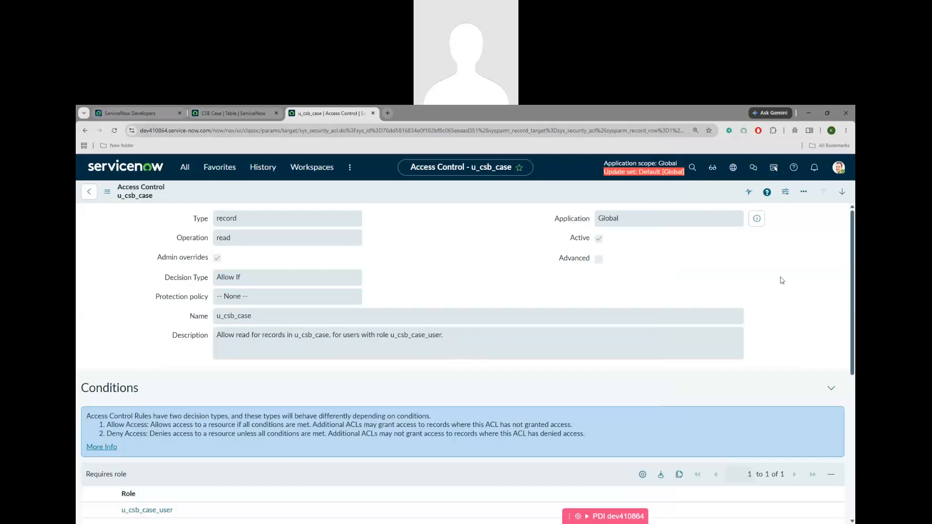
From the avatar menu's Elevate role dialog, tick the security_admin role
left_click(839, 169)
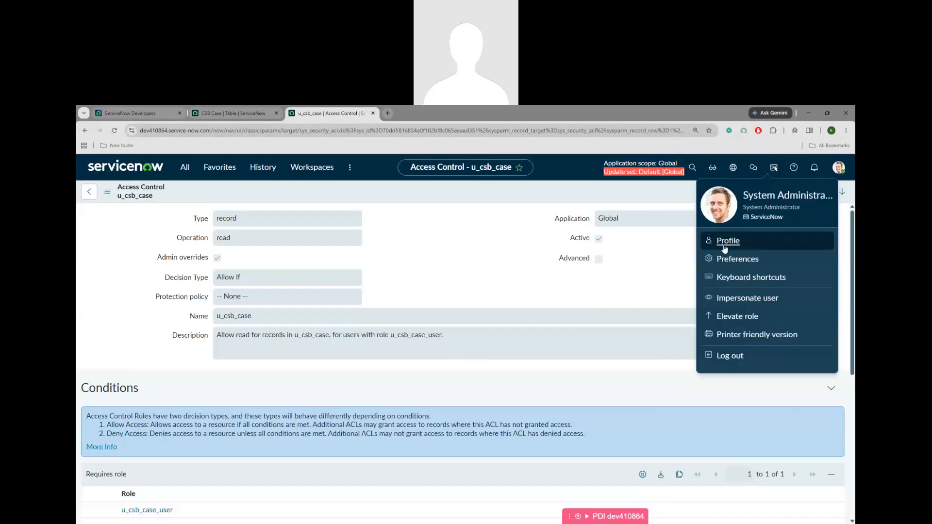
left_click(733, 319)
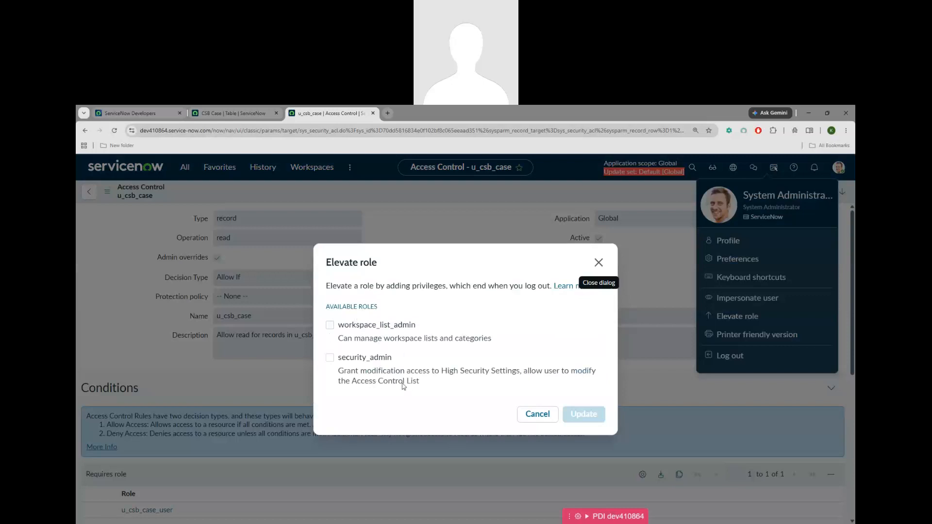
left_click(329, 358)
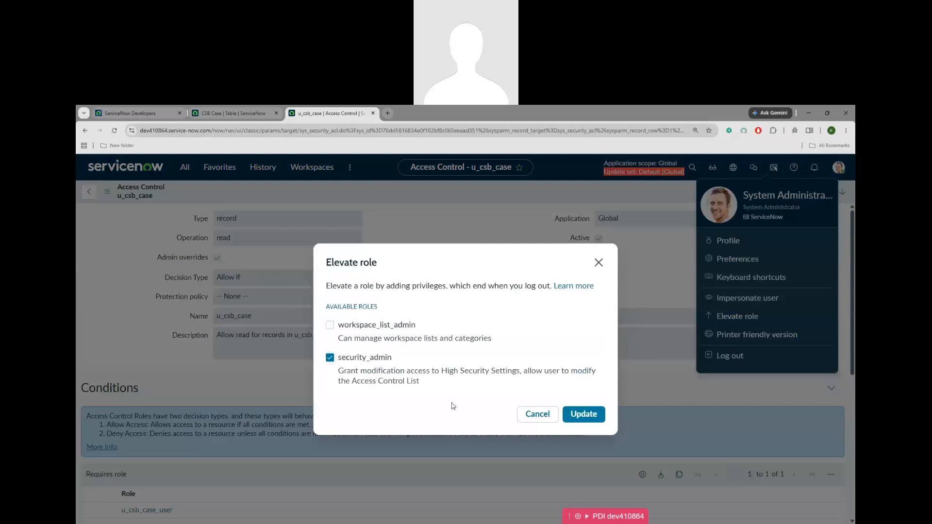
left_click_drag(416, 325, 344, 325)
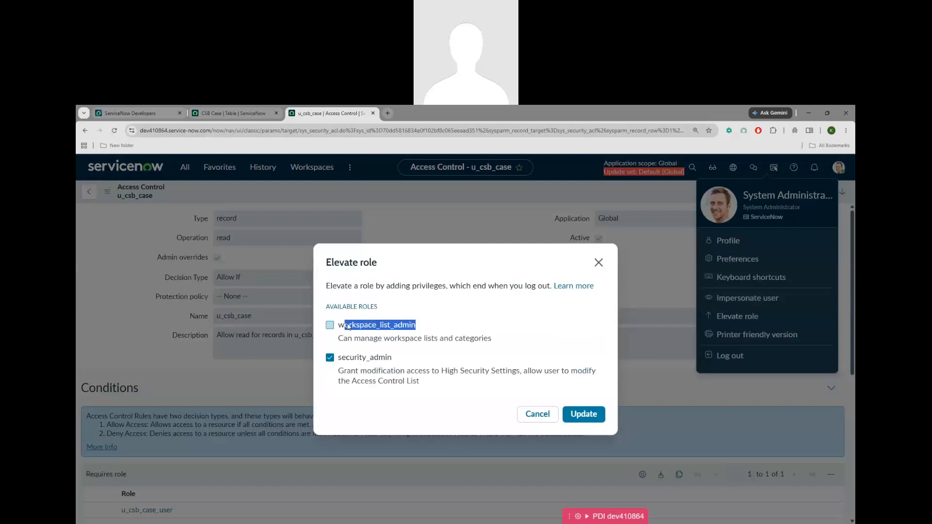
left_click(424, 335)
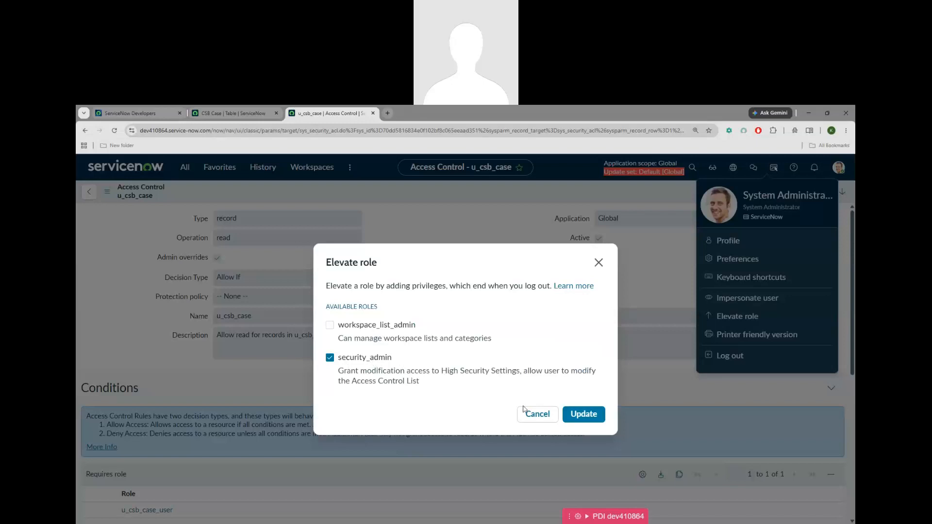
Apply the security_admin elevation and confirm it is active in the profile menu
left_click(590, 415)
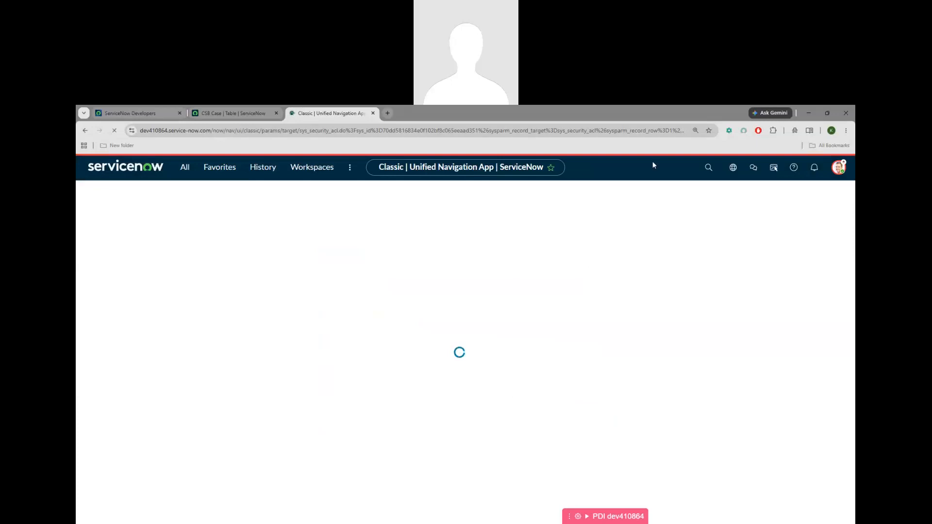
left_click(840, 168)
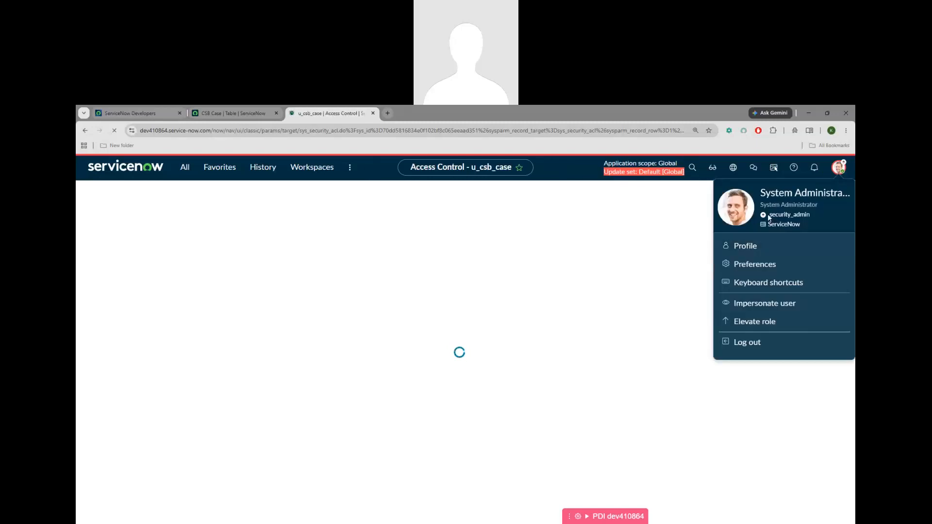
left_click_drag(768, 215, 810, 216)
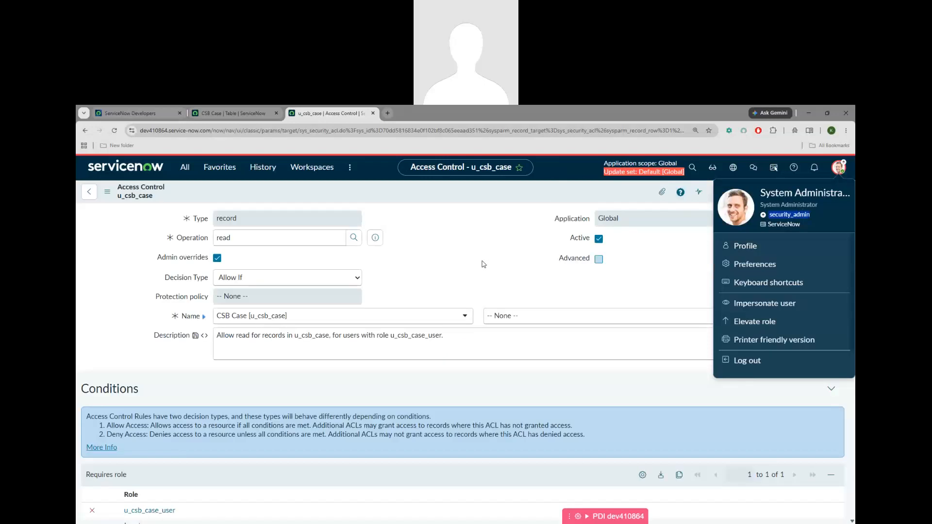
left_click(484, 265)
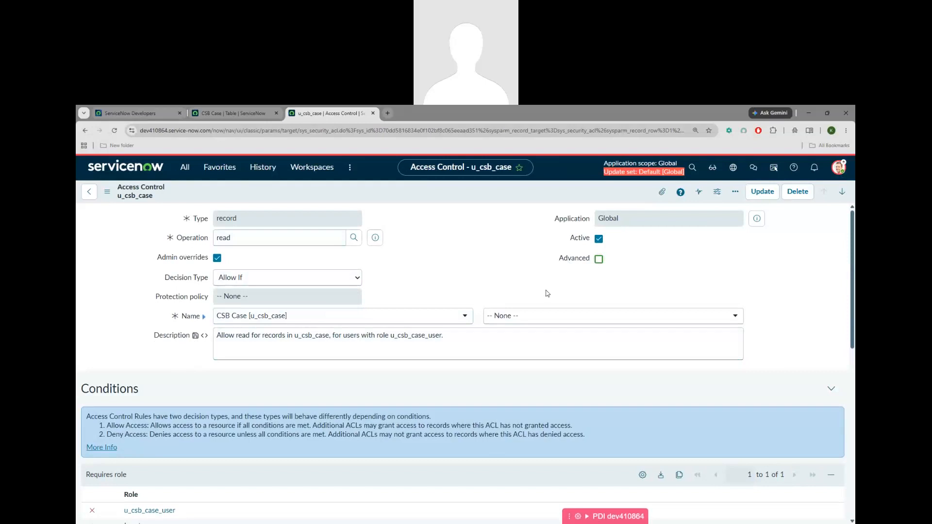
Verify the read ACL form's fields are now editable and open the Operation lookup
left_click(247, 219)
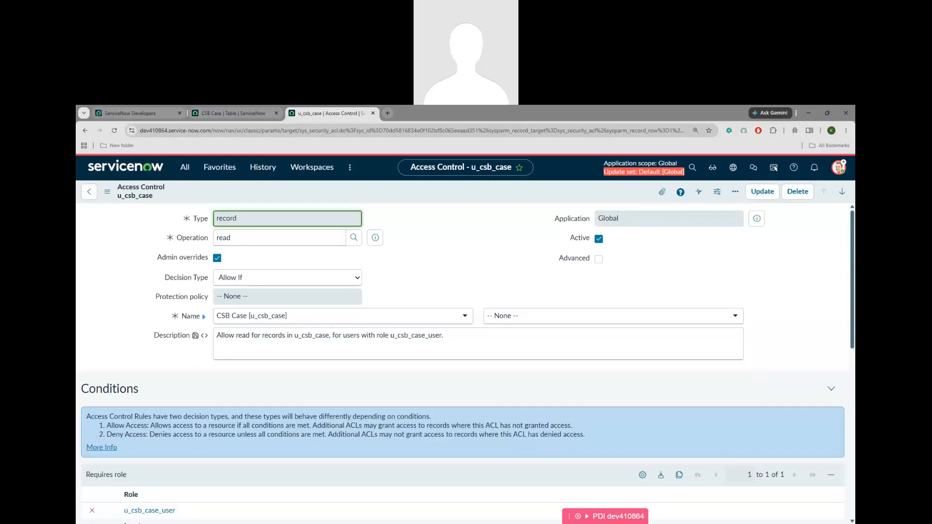
key("alt+Tab")
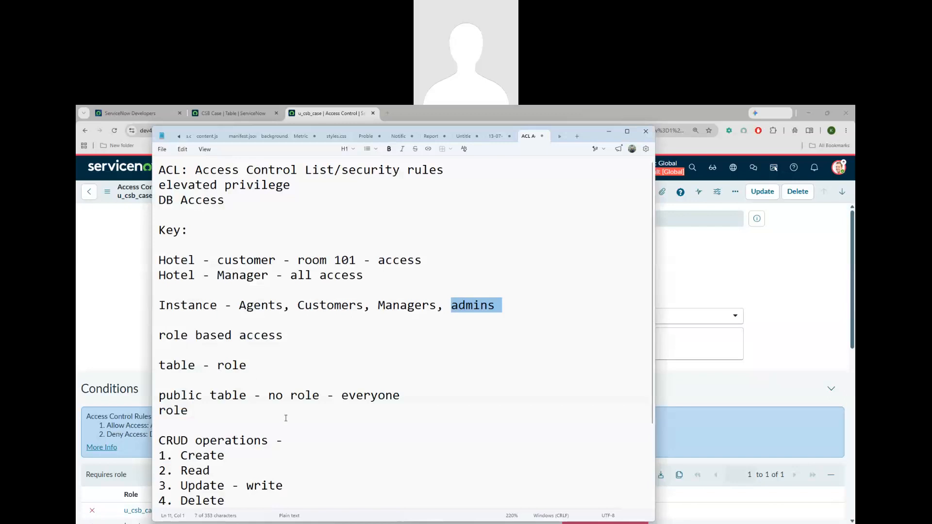
left_click(747, 364)
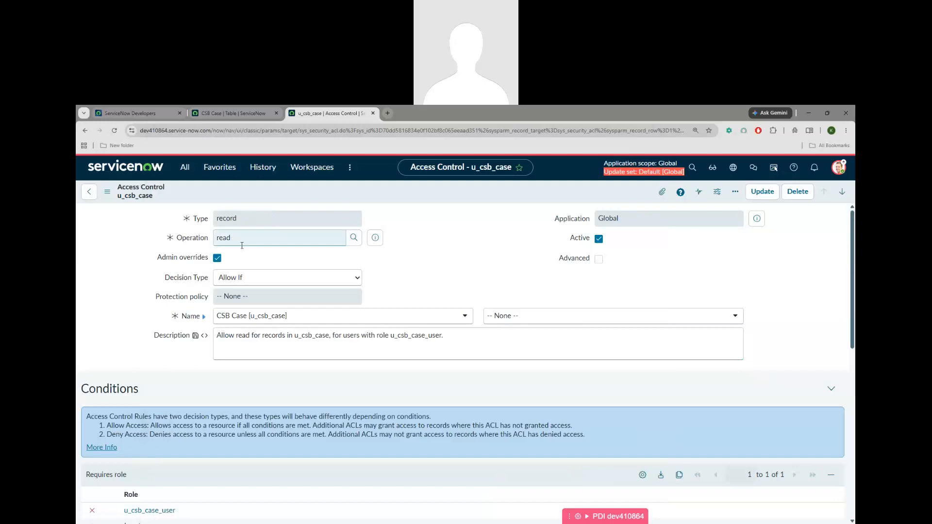
left_click(354, 244)
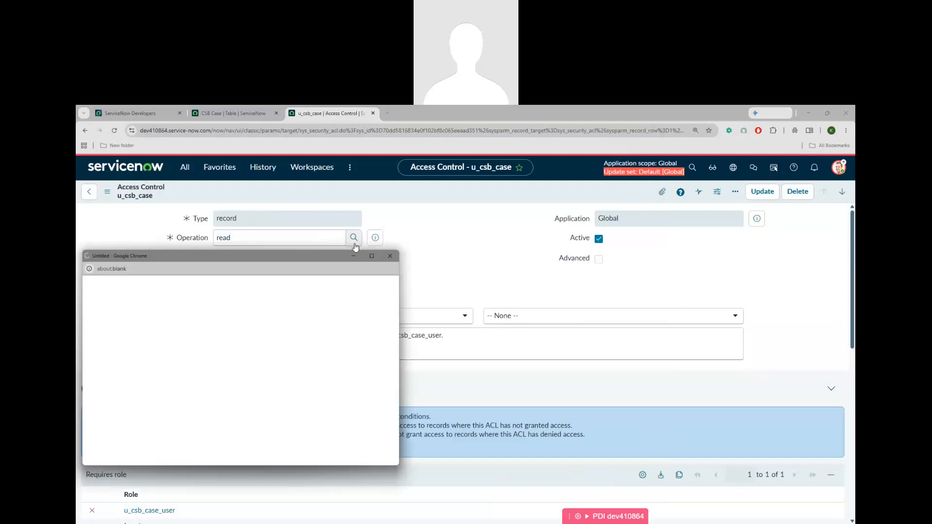
scroll(194, 392, "down", 2)
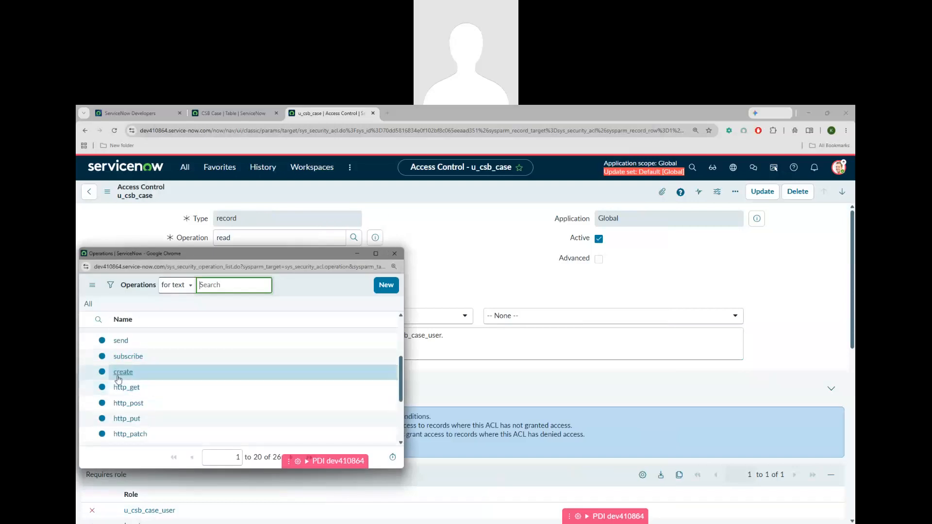
scroll(166, 389, "down", 3)
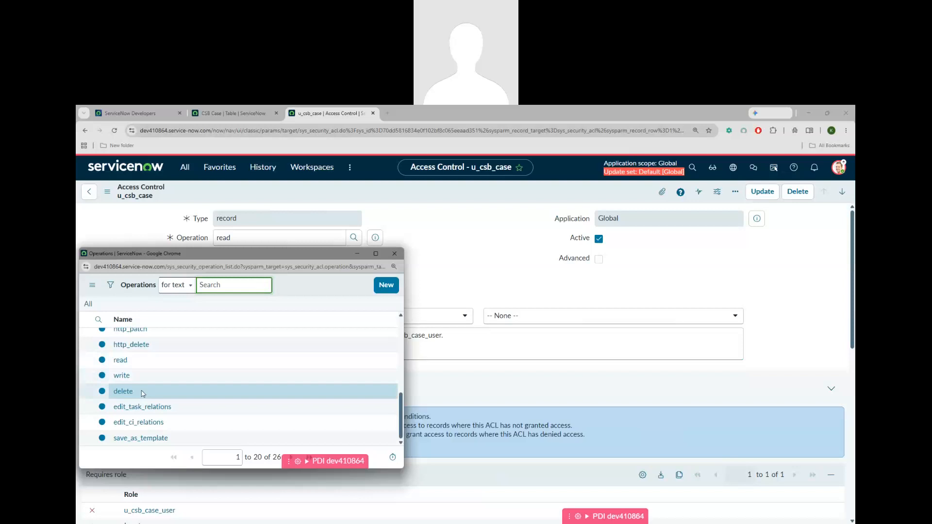
left_click(224, 240)
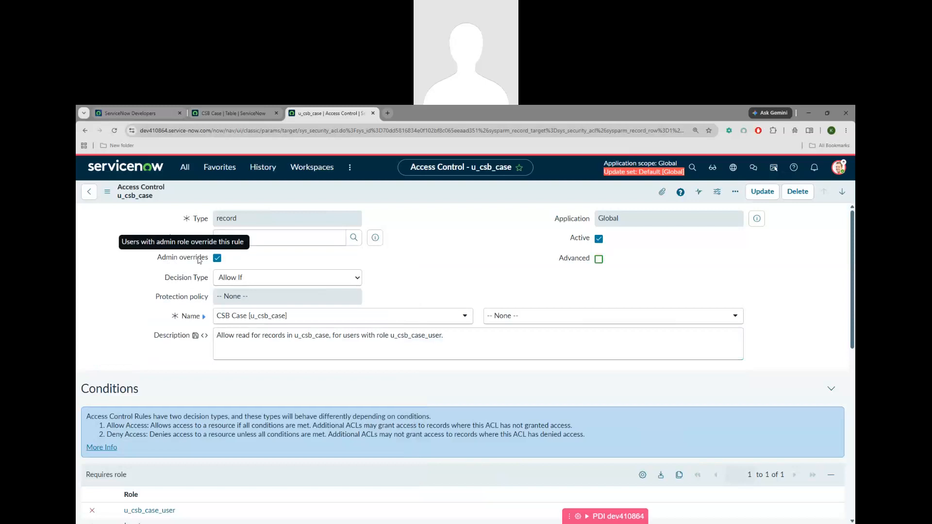
Search the navigator for 'csb' and open the CSB Cases list, which shows no records
left_click(232, 112)
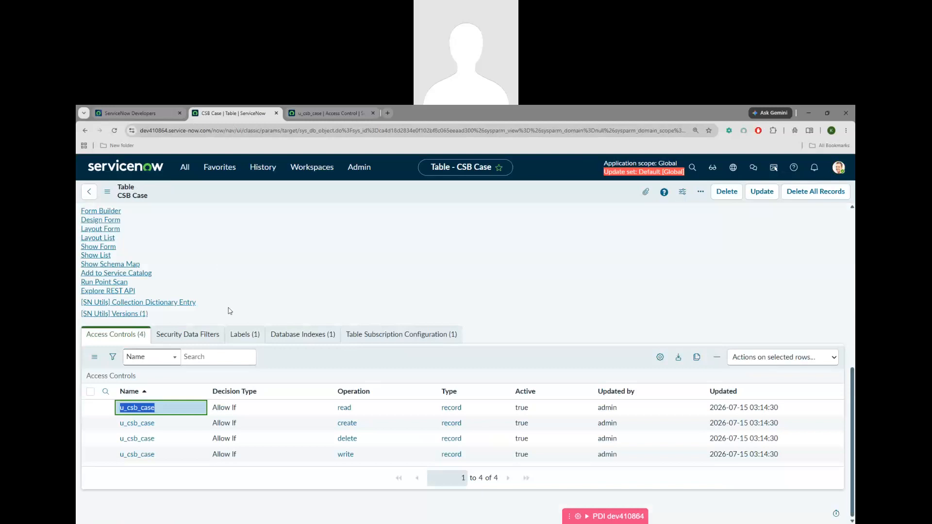
scroll(231, 310, "up", 10)
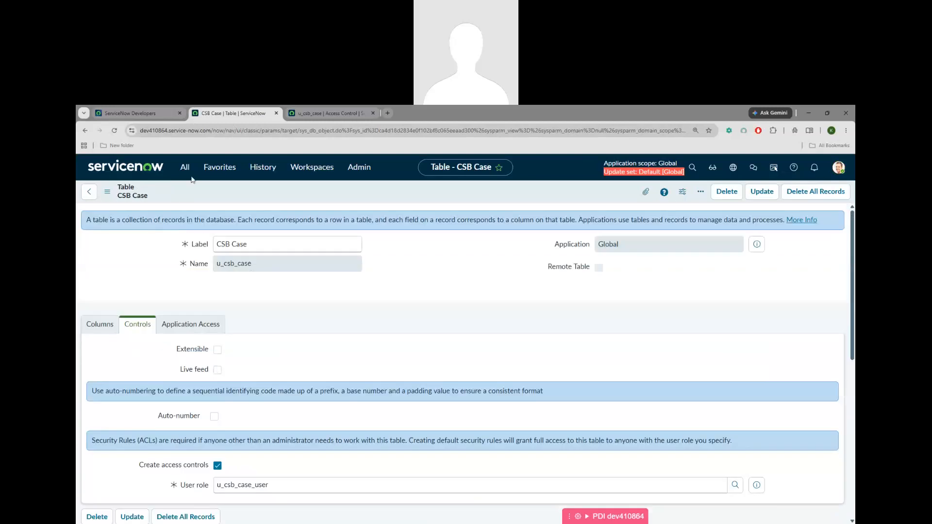
left_click(185, 167)
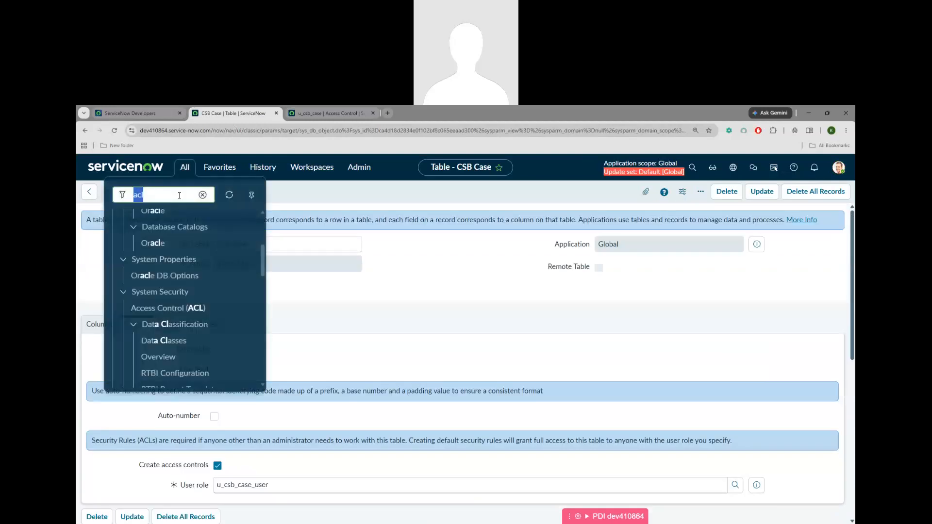
type("csb")
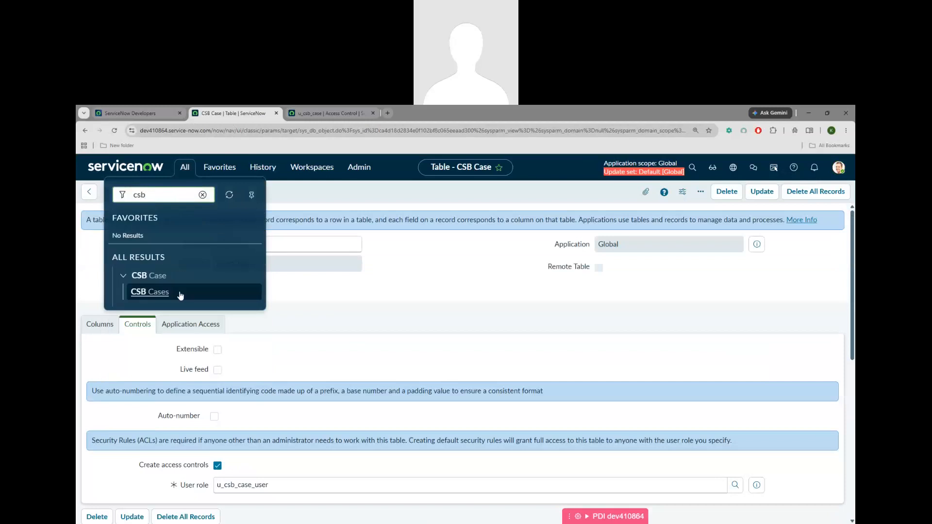
left_click(148, 292)
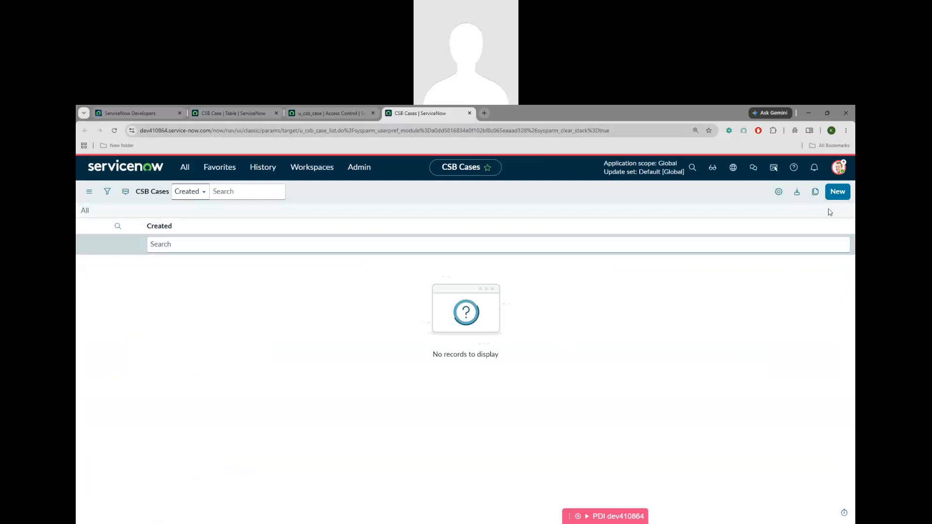
Return to the CSB Case table, select the role u_csb_case_user, and go back to the read ACL
left_click(326, 116)
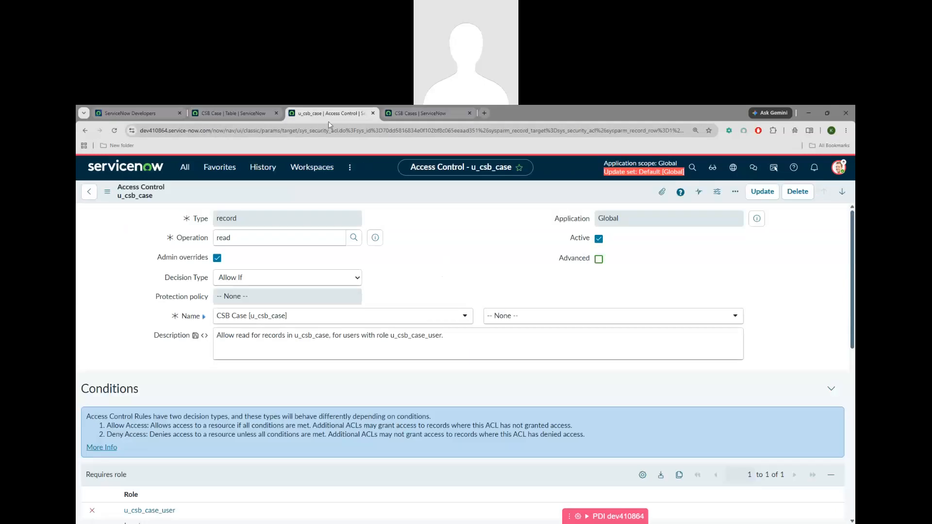
left_click(234, 116)
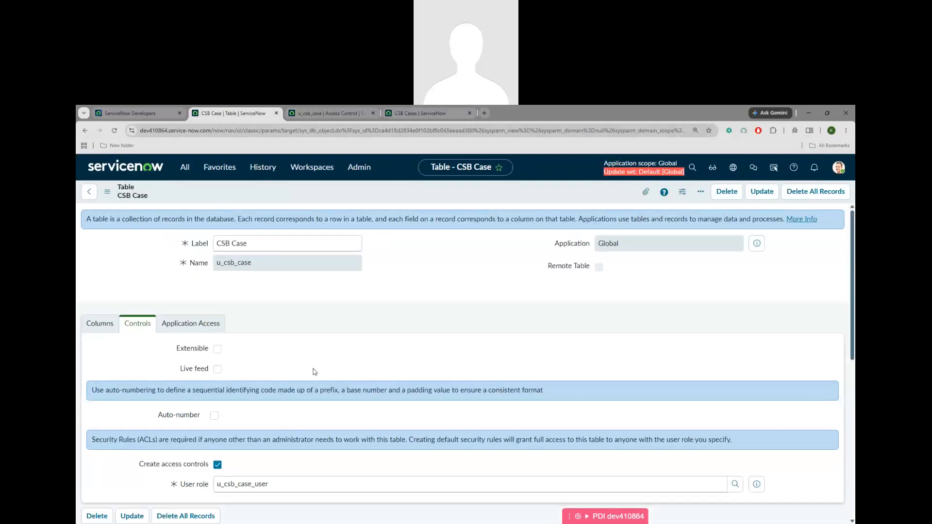
scroll(272, 364, "down", 4)
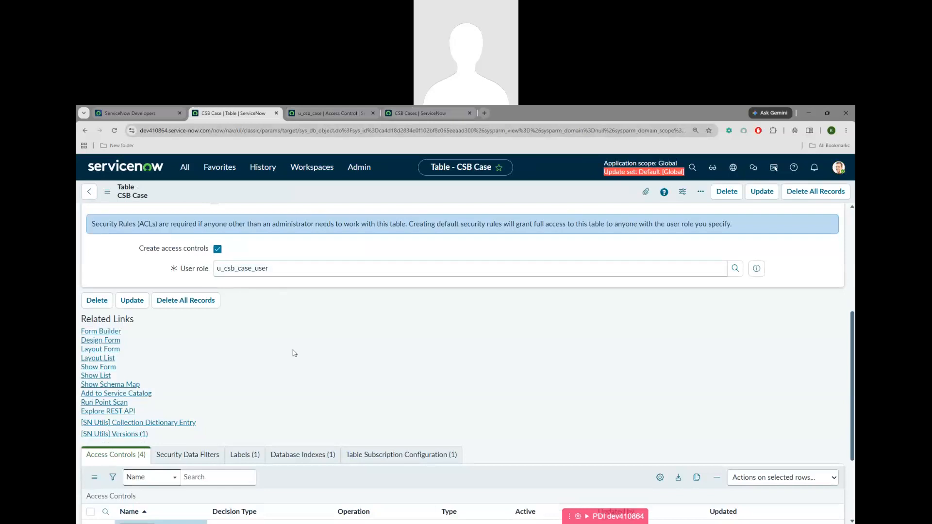
scroll(294, 353, "down", 3)
scroll(297, 340, "up", 5)
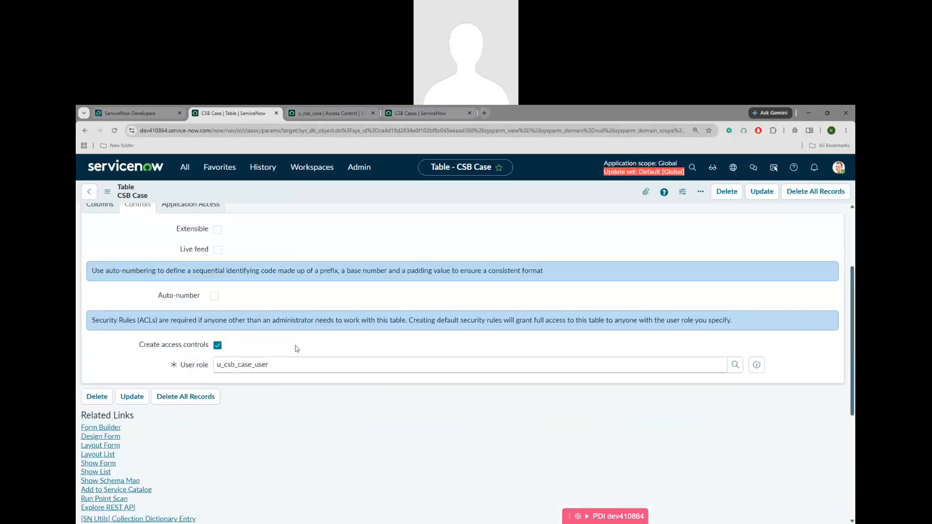
double_click(215, 368)
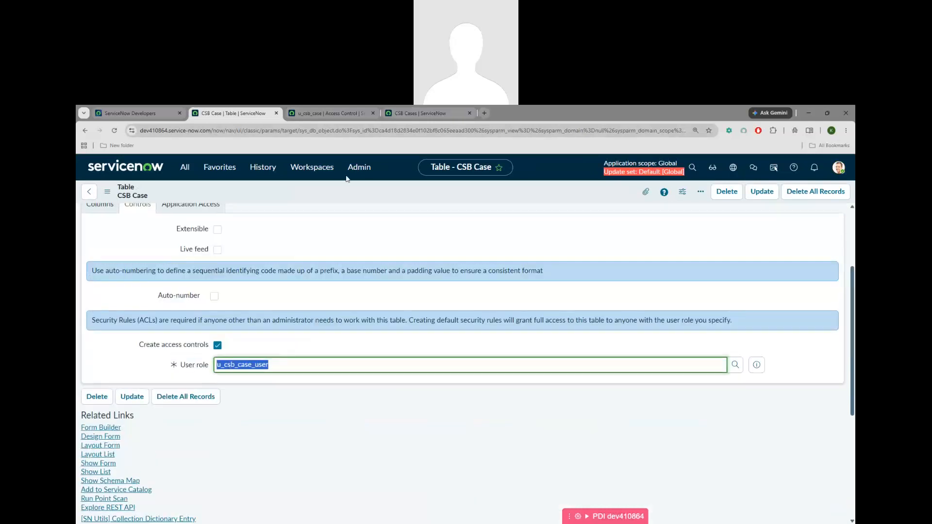
left_click(332, 114)
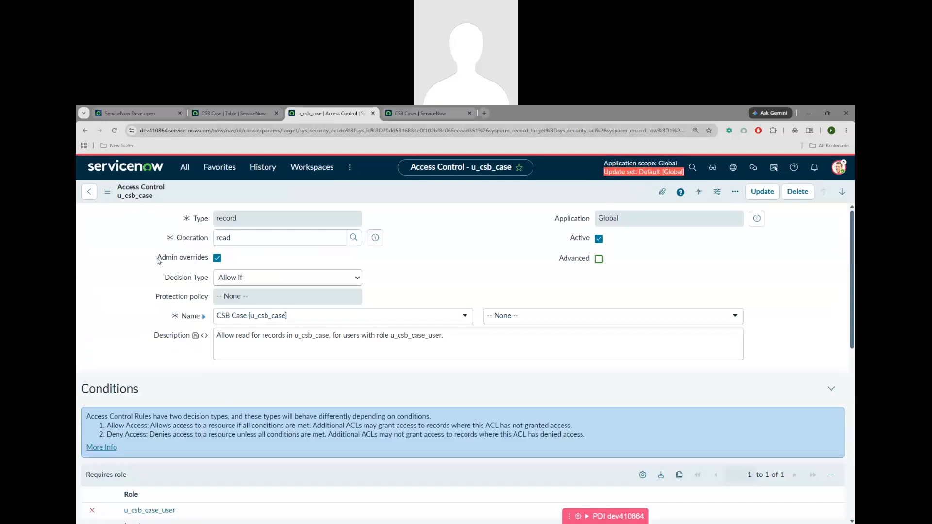
Check the read ACL's Admin overrides and Allow If decision type, then return to the Notepad ACL notes
left_click_drag(156, 261, 219, 263)
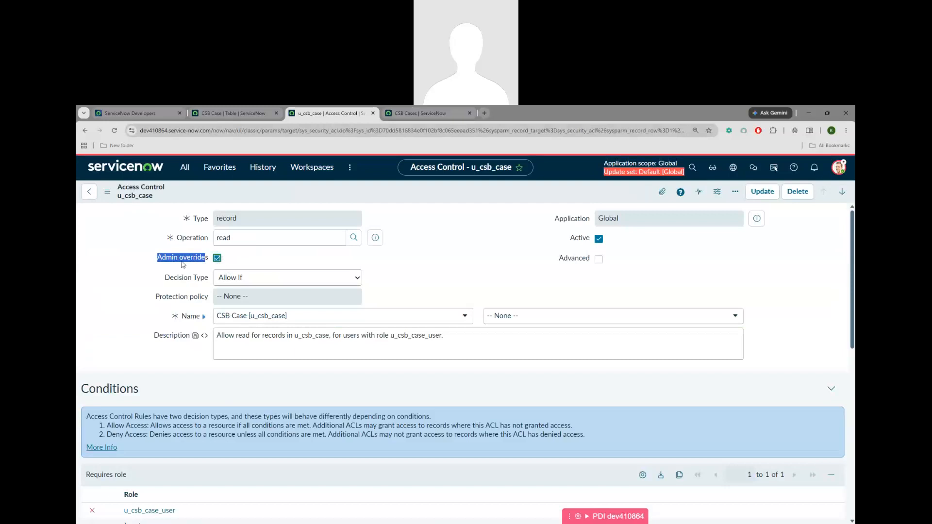
left_click(252, 262)
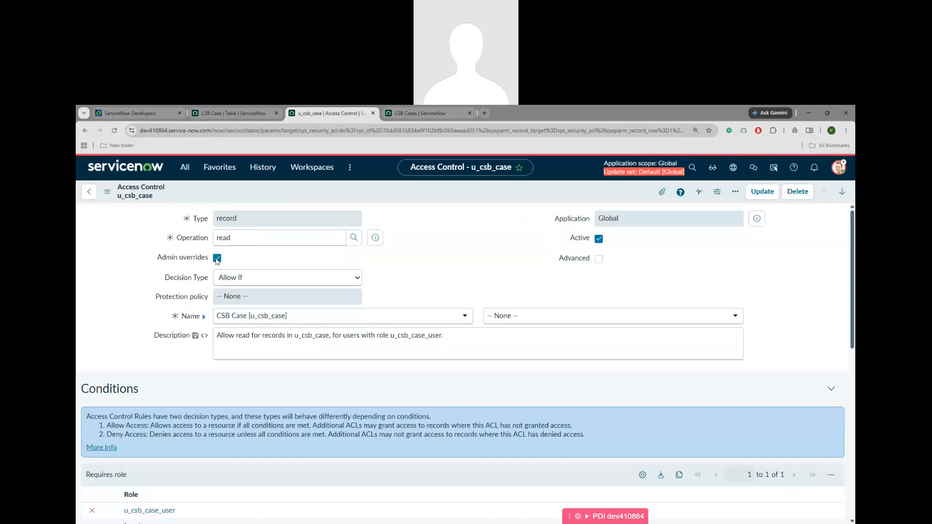
mouse_move(173, 280)
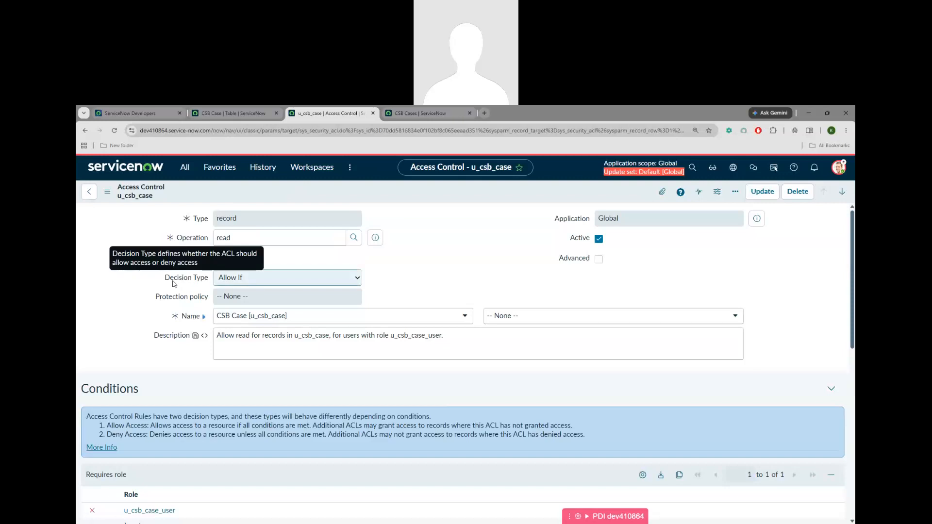
left_click(261, 282)
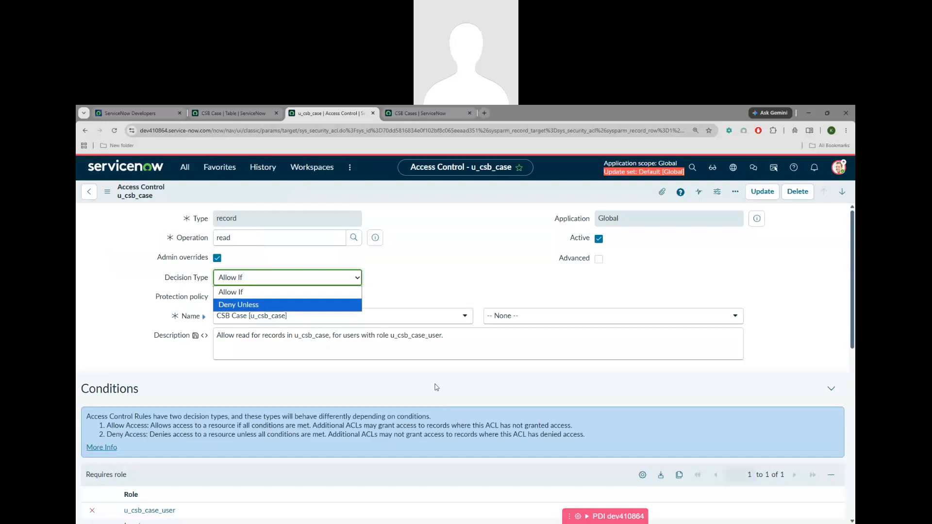
left_click(411, 302)
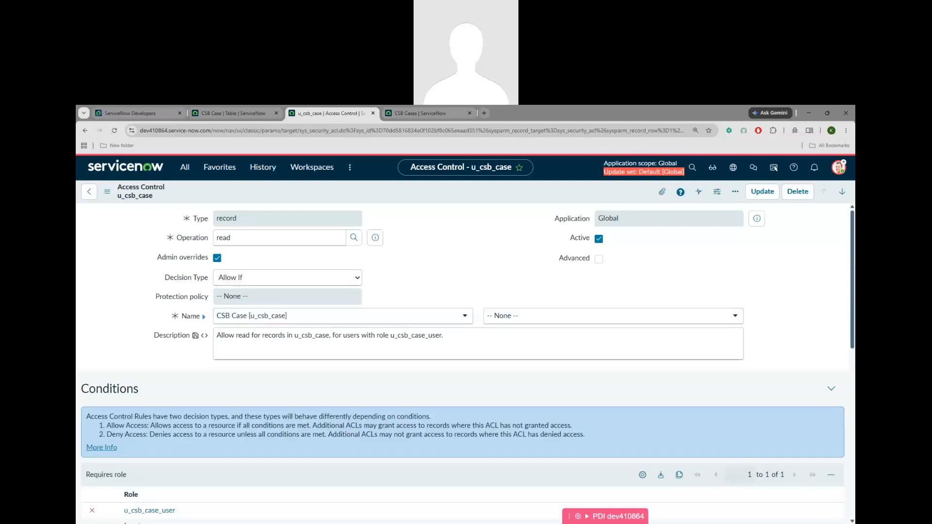
key("alt+Tab")
left_click(302, 333)
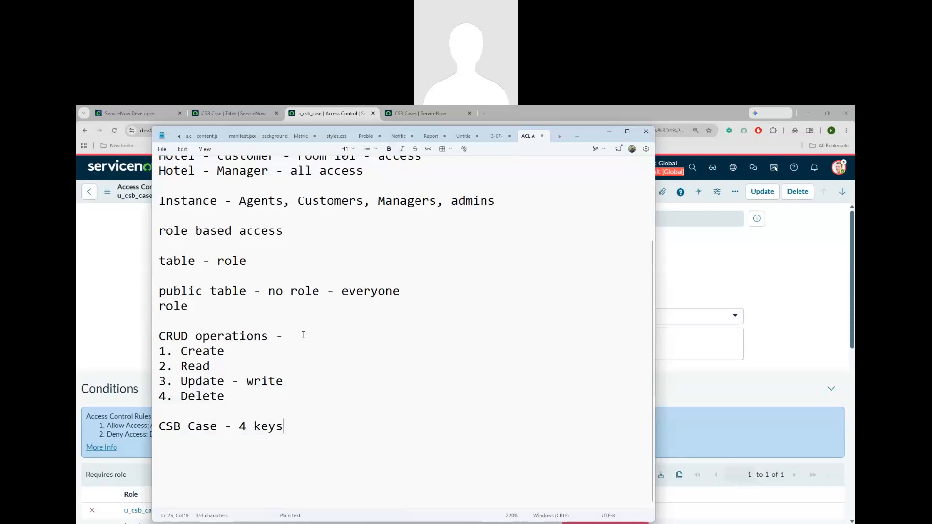
Complete the Notepad line as 'CRUD operations - Entire Table, fields' and return to ServiceNow
left_click(303, 335)
type("Entire Table, fields")
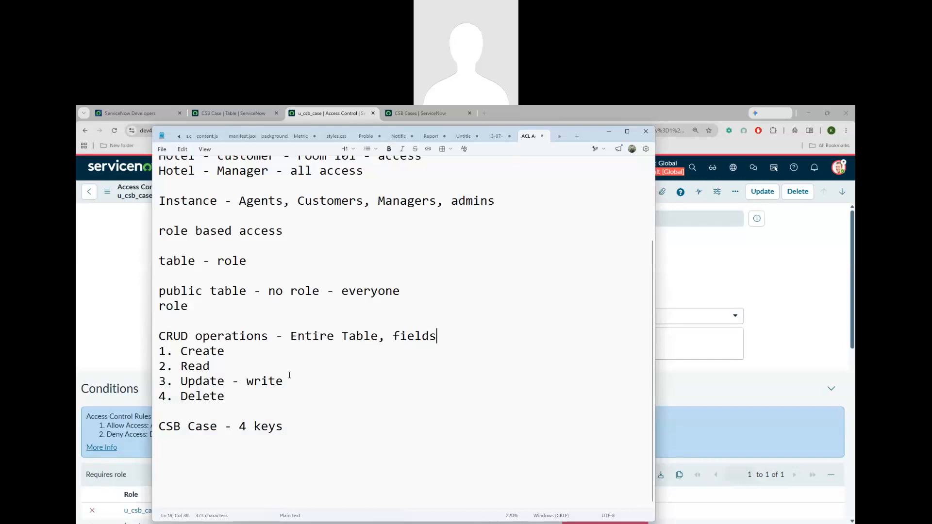
left_click_drag(228, 352, 186, 352)
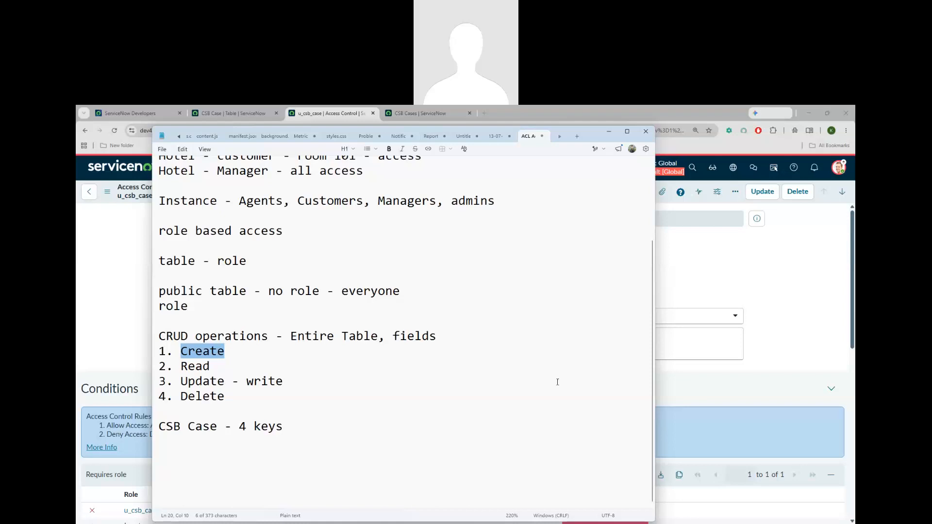
left_click(799, 372)
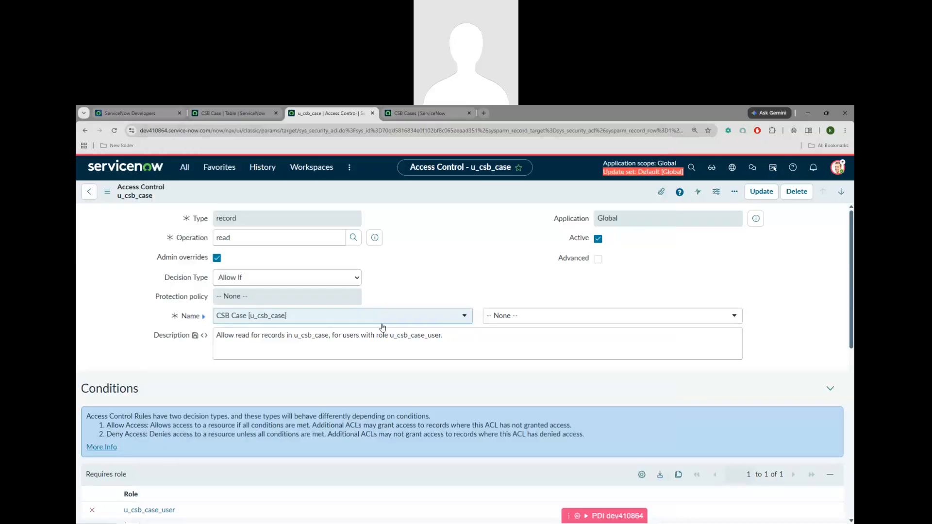
Review the read ACL's table (CSB Case), field (None) and description role u_csb_case_user
left_click(354, 316)
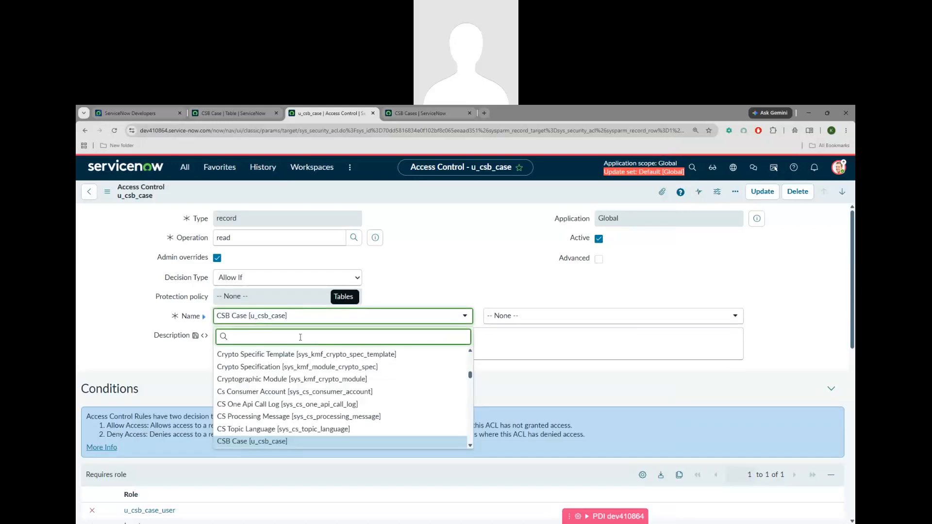
left_click(268, 315)
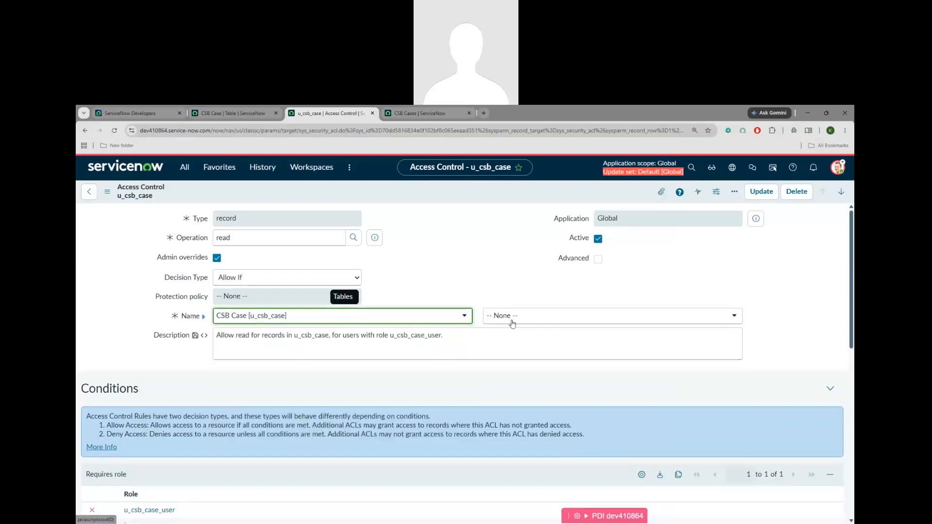
left_click(530, 320)
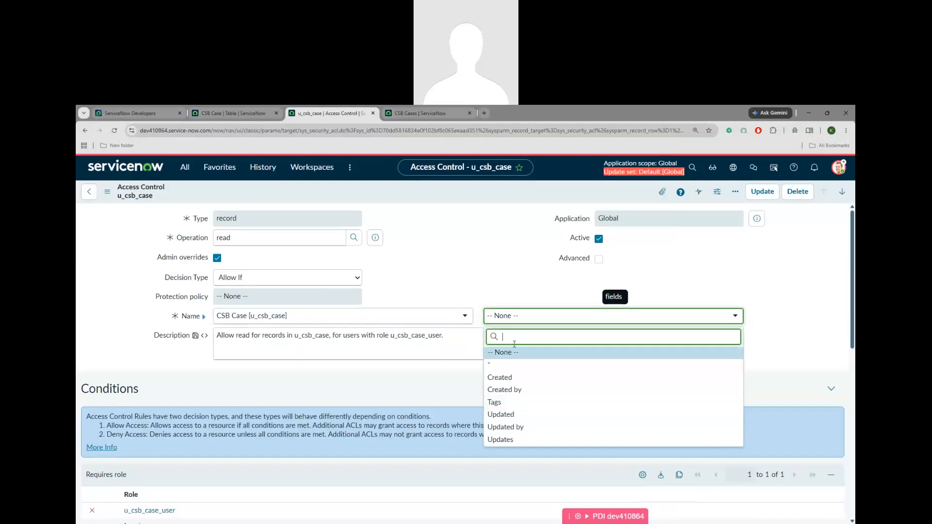
left_click(441, 384)
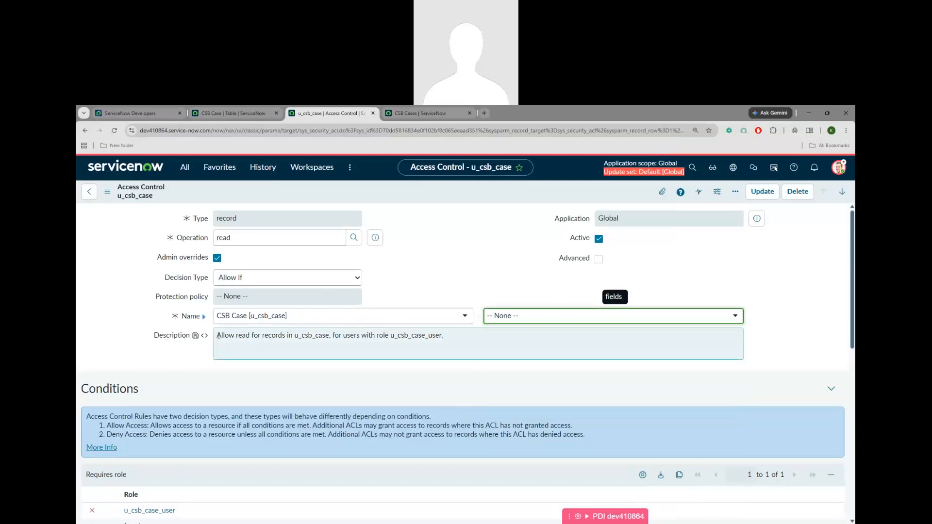
left_click_drag(216, 335, 457, 340)
left_click(460, 343)
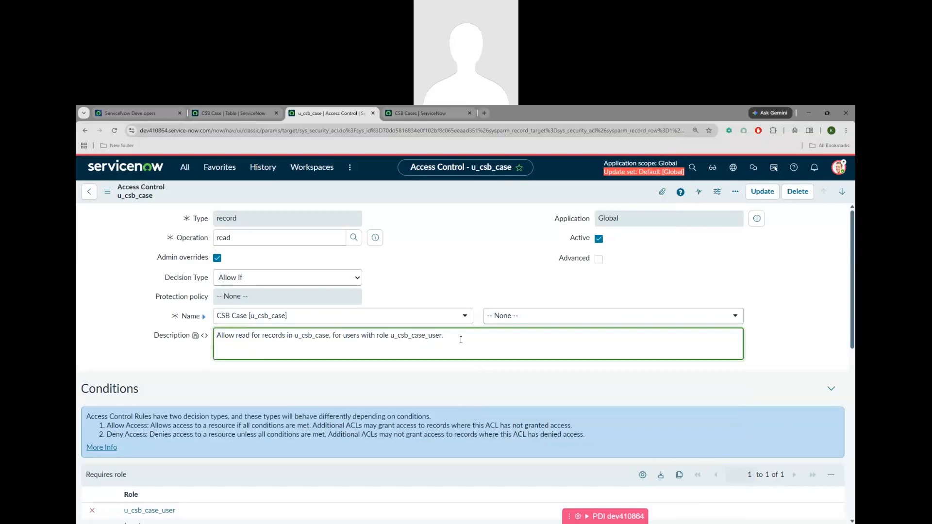
left_click_drag(443, 335, 376, 336)
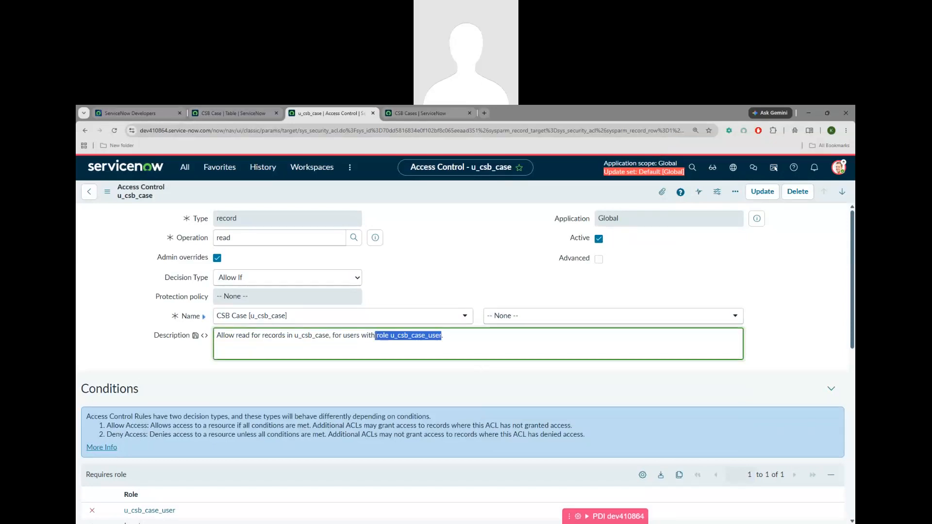
Go to the CSB Case table record's Access Controls list of four u_csb_case ACLs
scroll(141, 354, "down", 3)
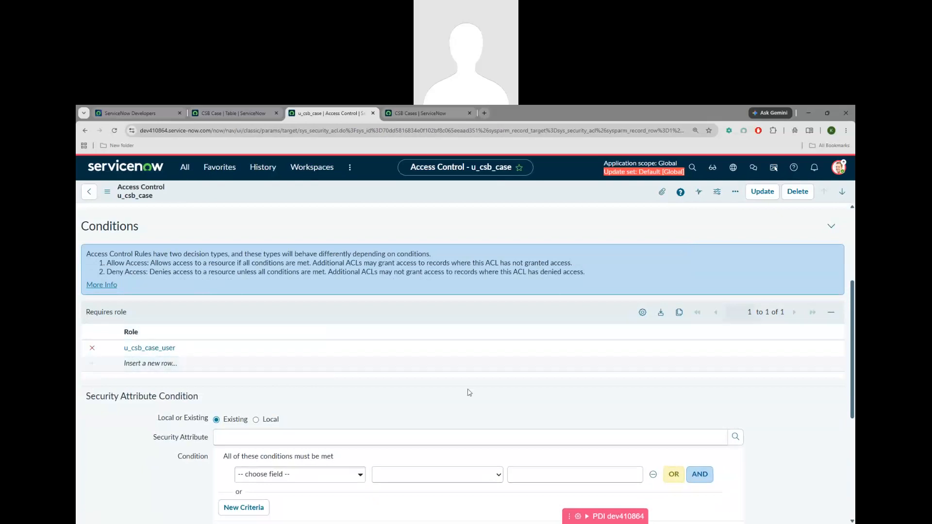
scroll(469, 392, "up", 3)
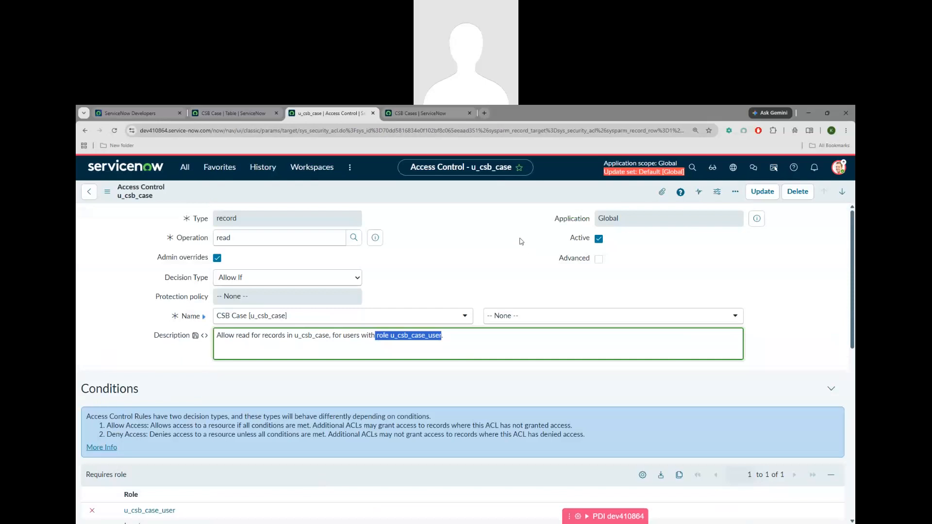
left_click(85, 130)
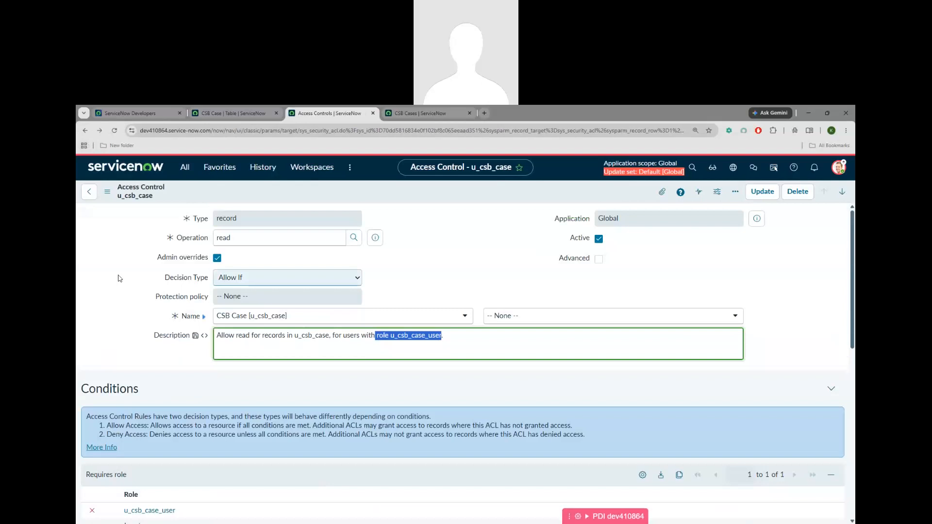
left_click(85, 131)
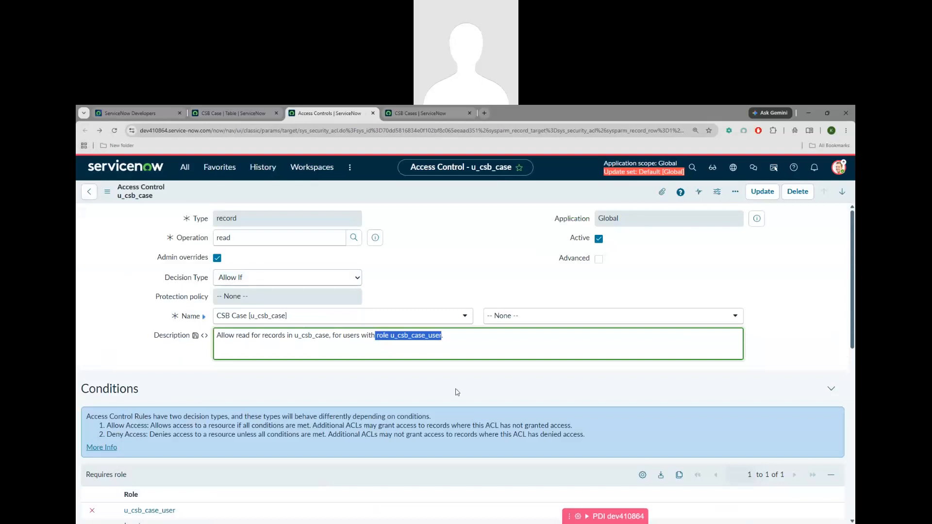
left_click(238, 114)
scroll(335, 401, "down", 4)
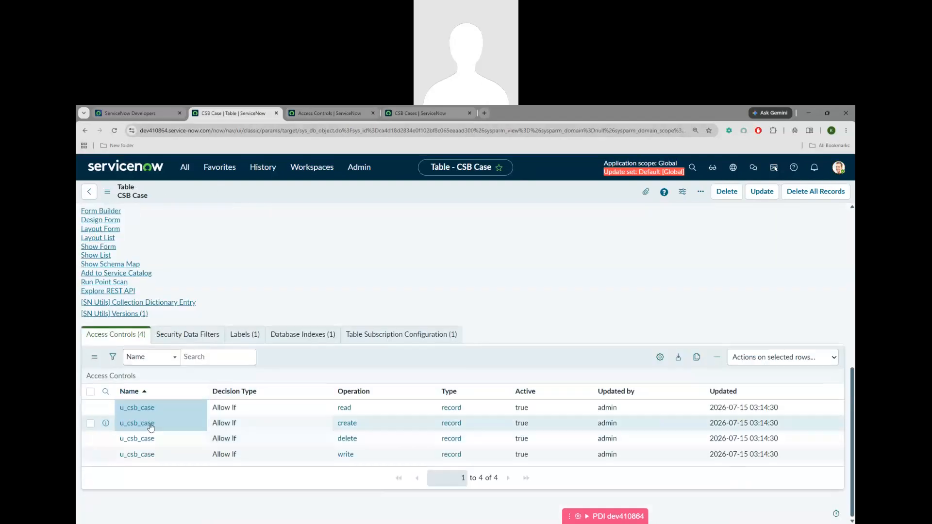
Open the u_csb_case create ACL in a new tab and review it
middle_click(134, 427)
left_click(325, 114)
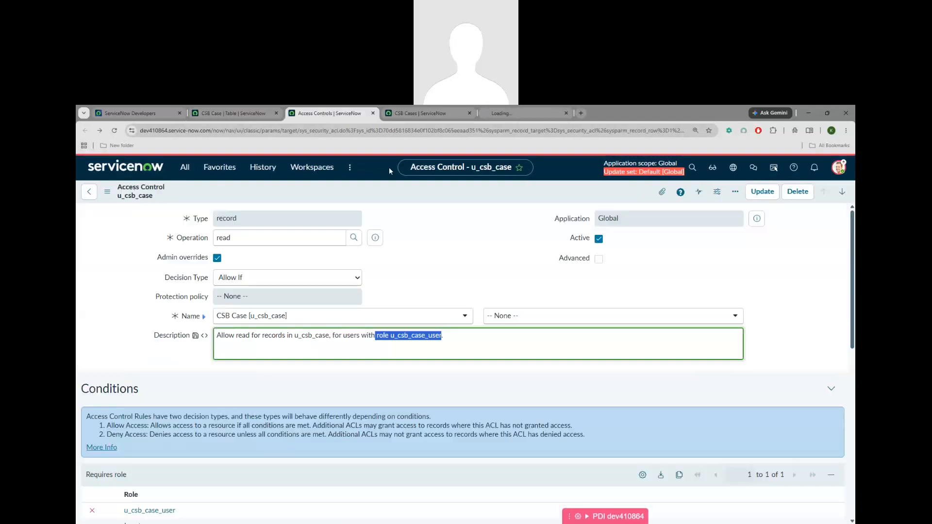
left_click(373, 113)
left_click(415, 113)
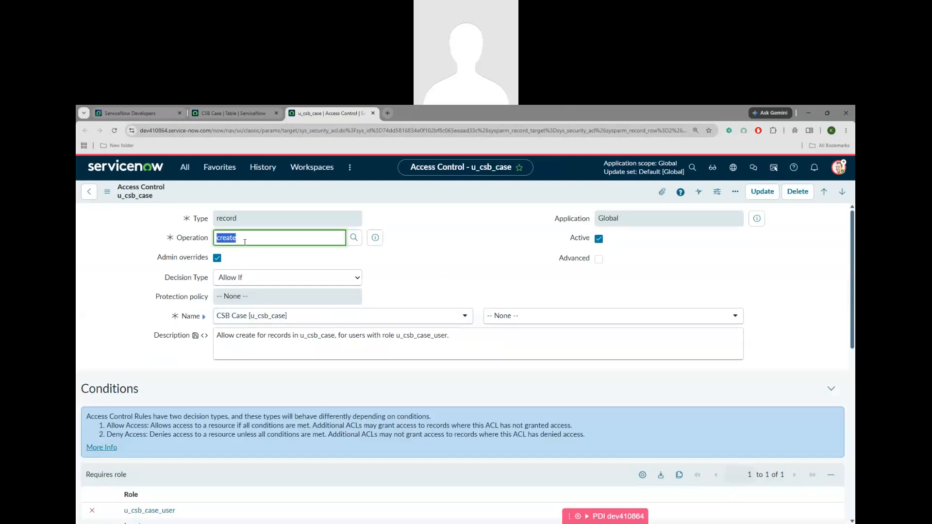
scroll(197, 370, "down", 3)
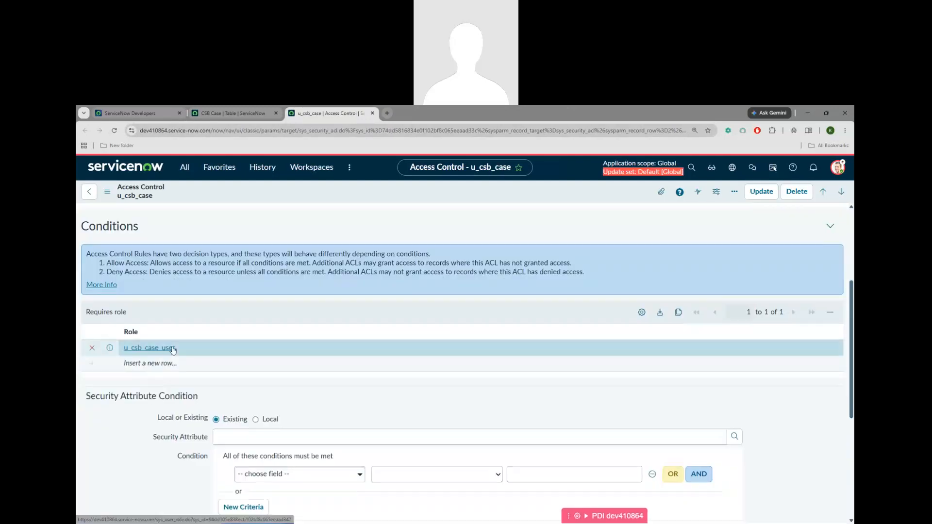
scroll(342, 252, "up", 3)
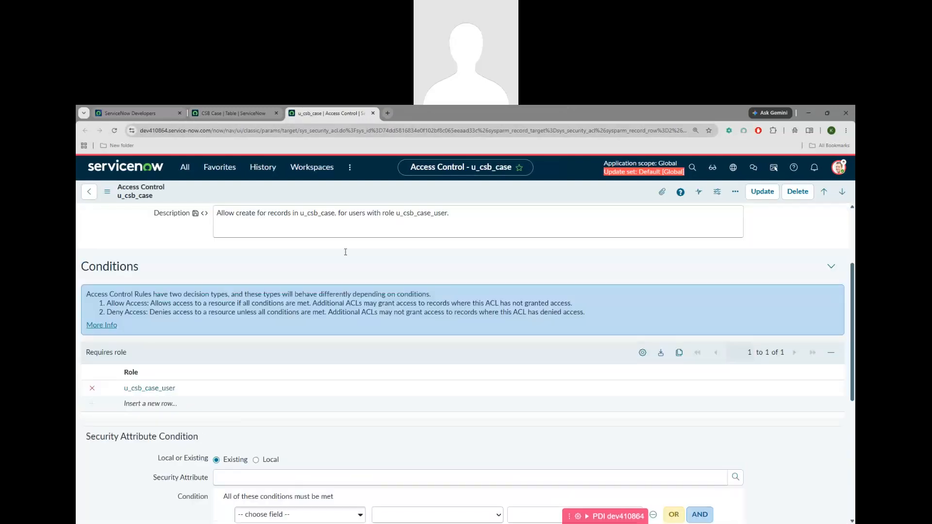
Close the create ACL and open the u_csb_case delete ACL in a new tab
middle_click(321, 113)
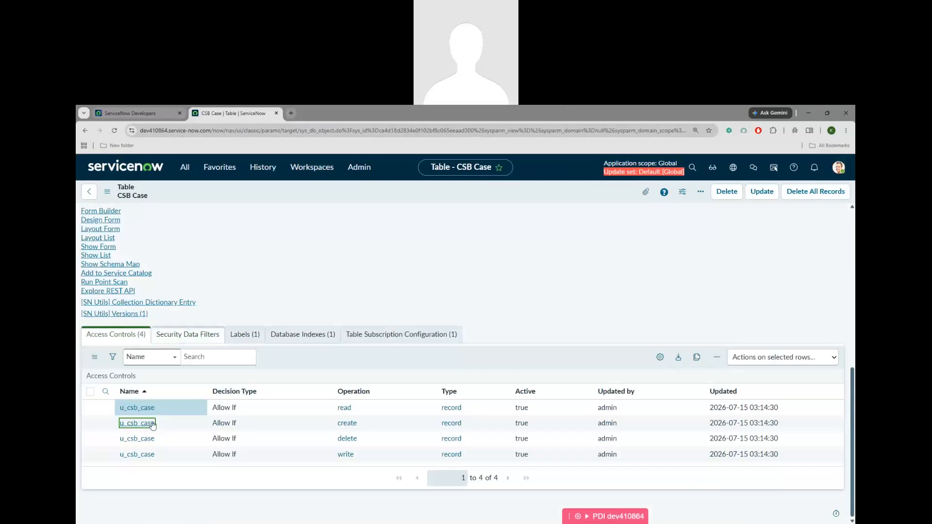
middle_click(133, 439)
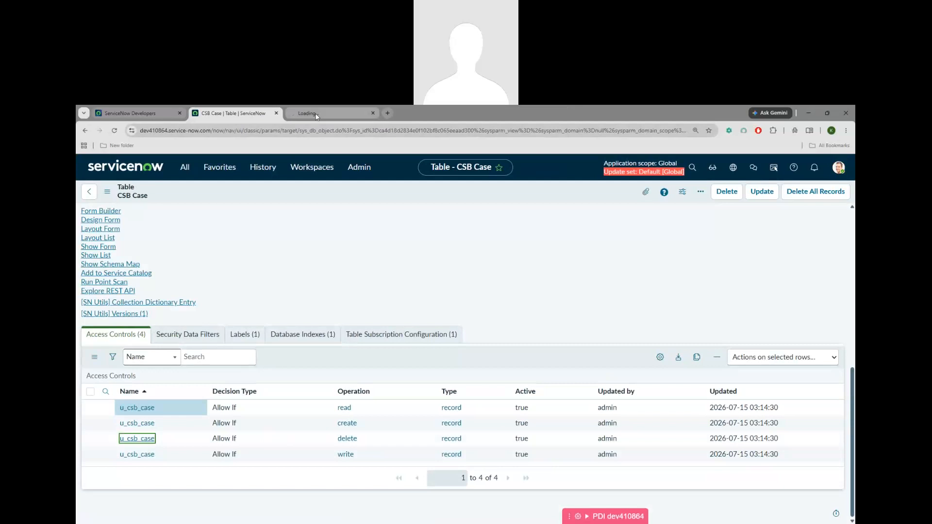
key("ctrl+Tab")
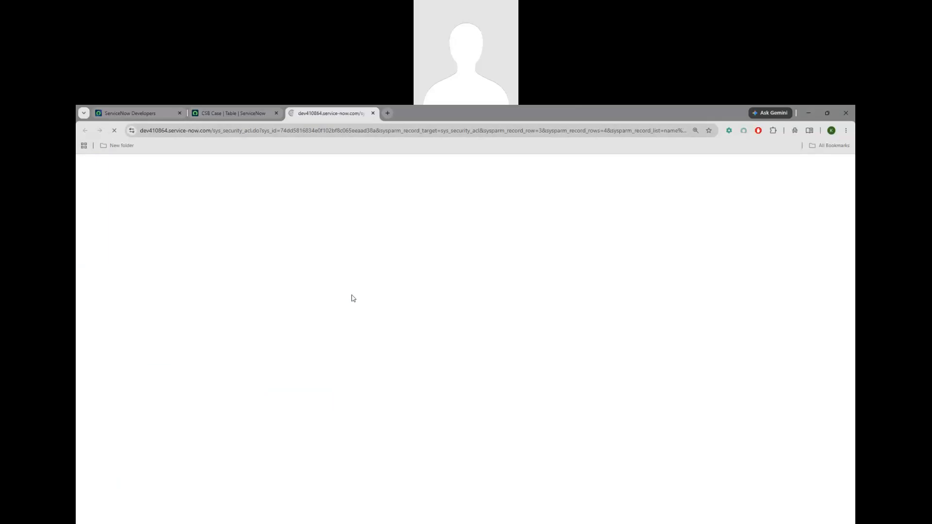
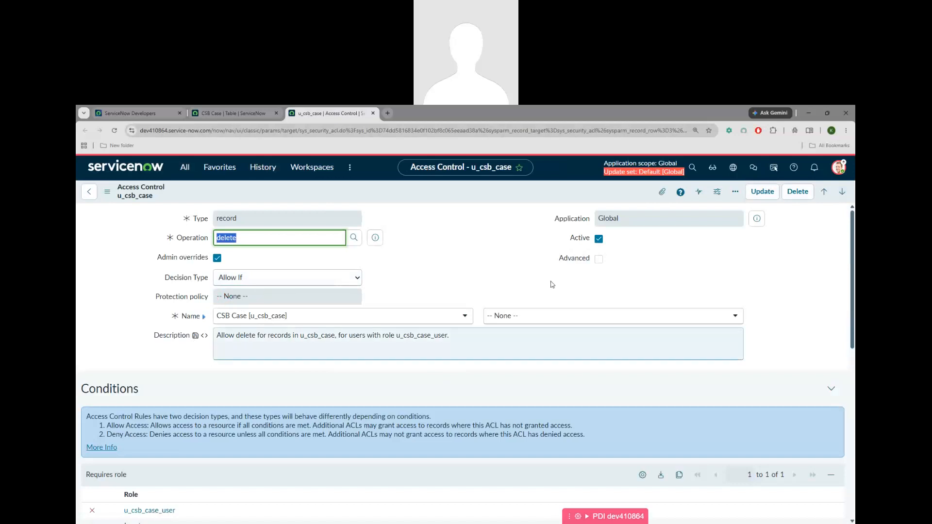
Return to the u_csb_case Access Controls list from History and clear its name filter
left_click(262, 168)
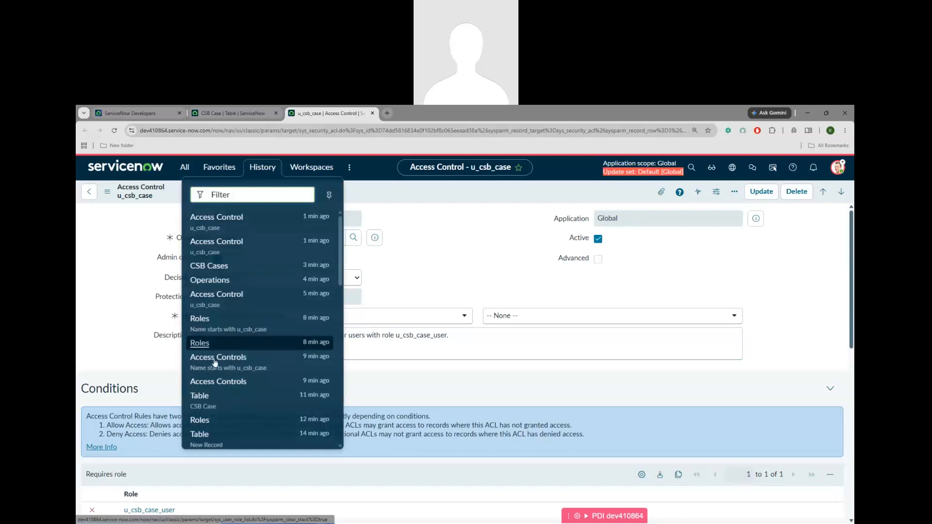
left_click(216, 358)
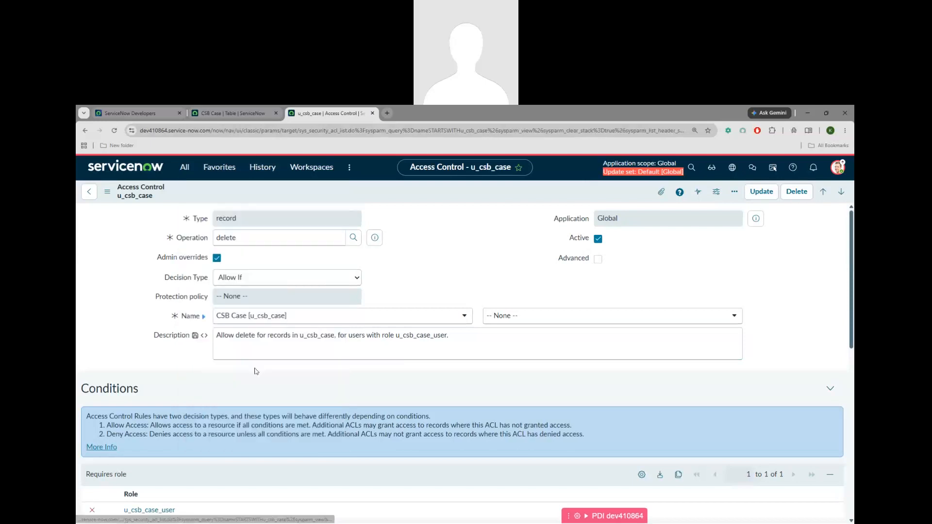
left_click(90, 211)
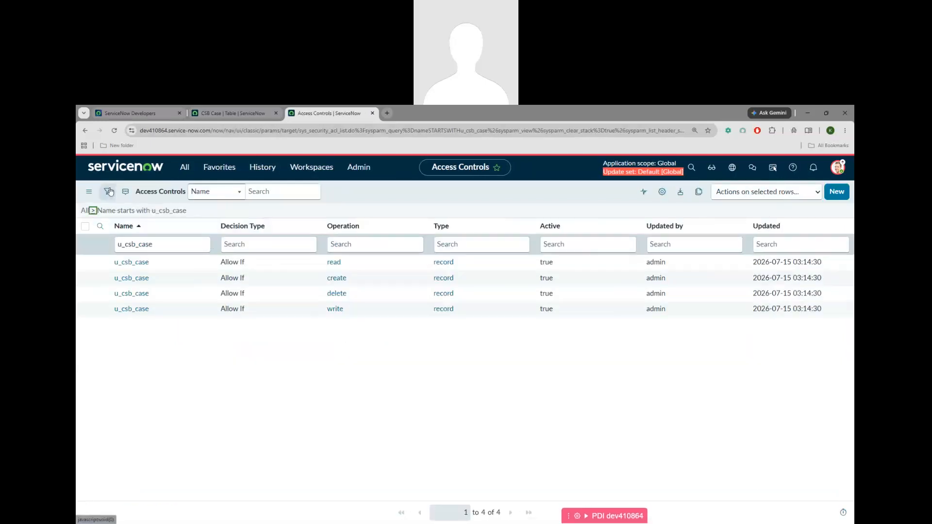
Filter the Access Controls list to Protection policy is Read-only
left_click(109, 193)
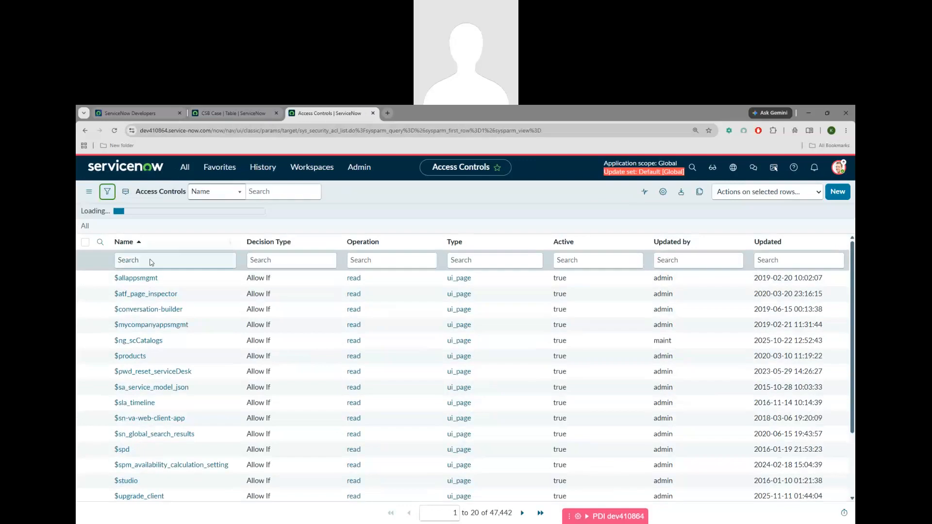
left_click(153, 237)
type("pro")
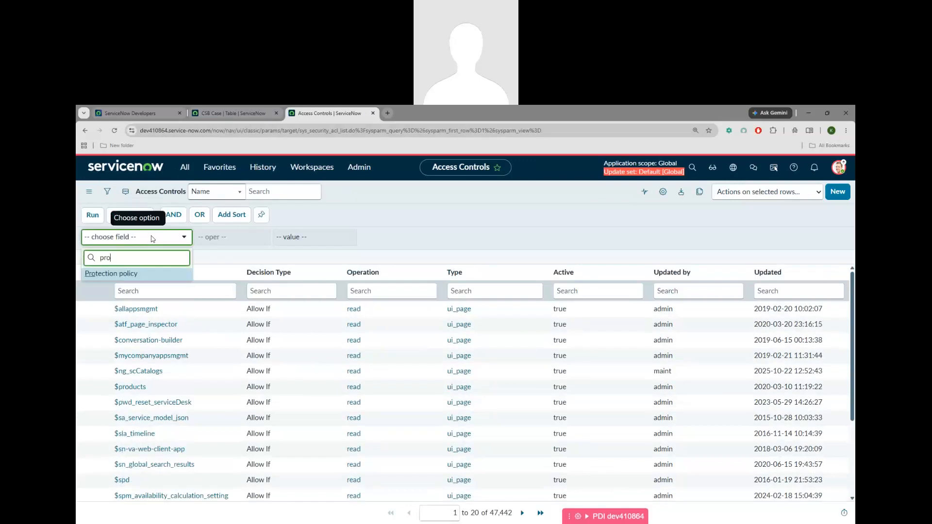
left_click(135, 275)
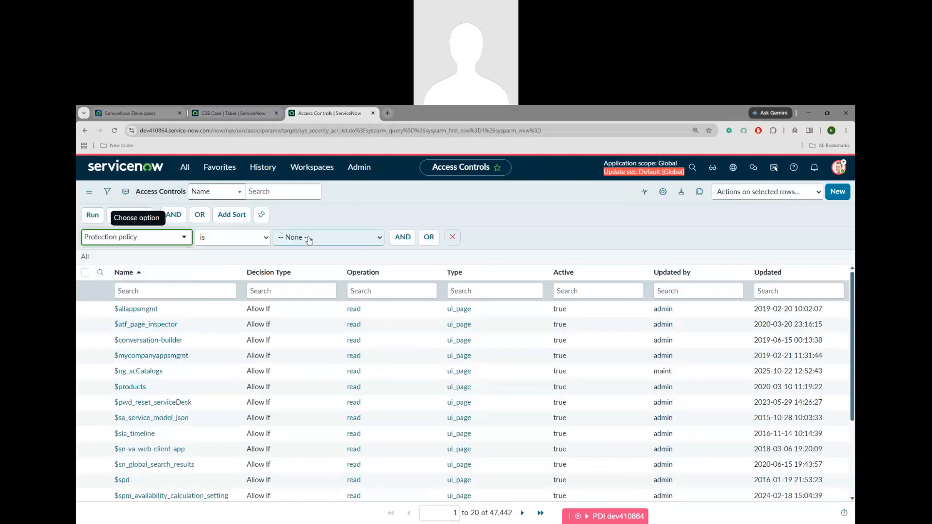
left_click(309, 240)
left_click(296, 263)
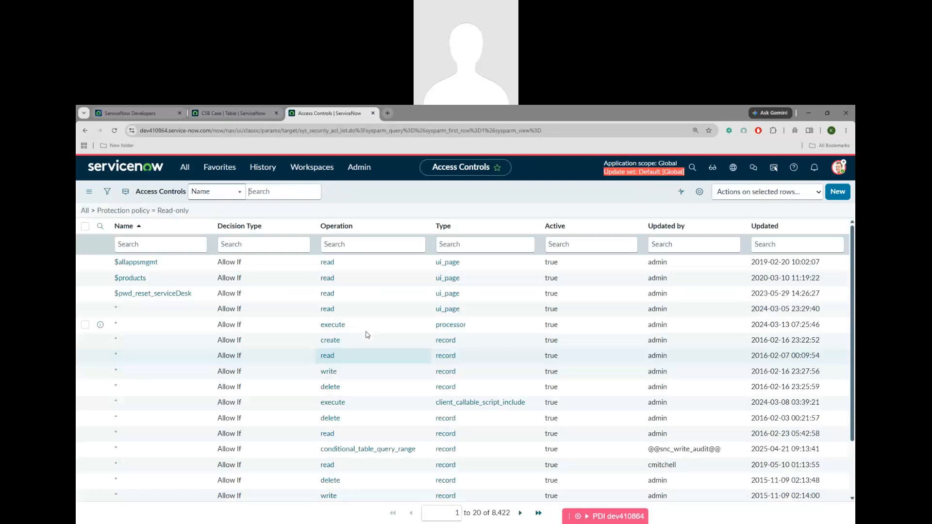
Open the read-only $pwd_reset_serviceDesk access control and review its ui_page type and fields
left_click(137, 294)
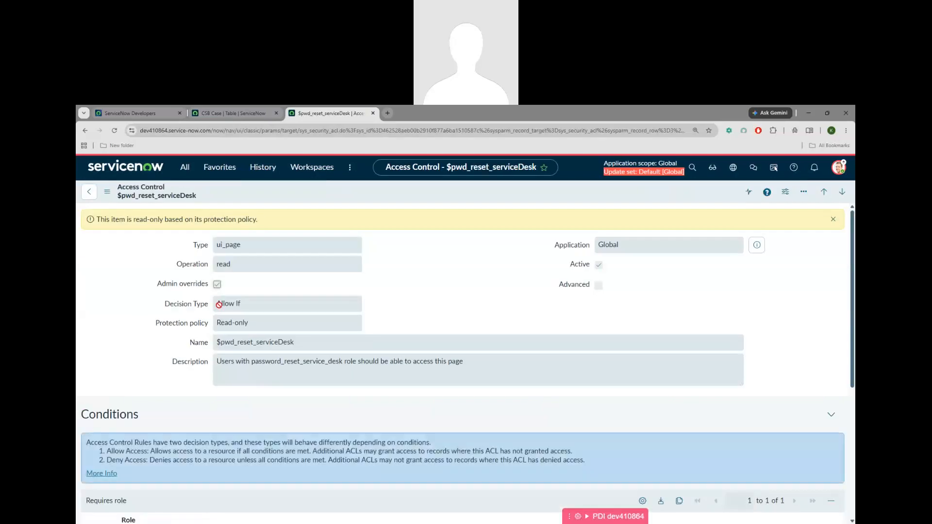
left_click_drag(216, 246, 252, 244)
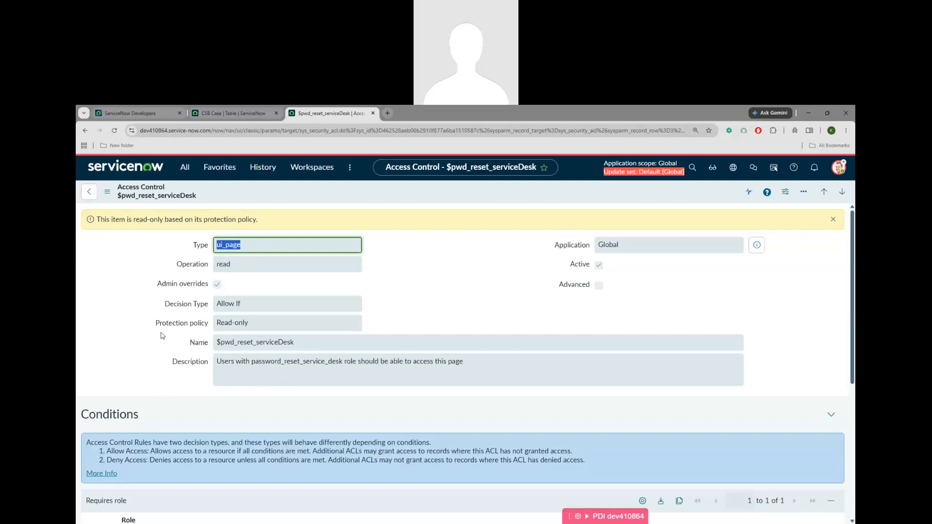
scroll(163, 335, "down", 1)
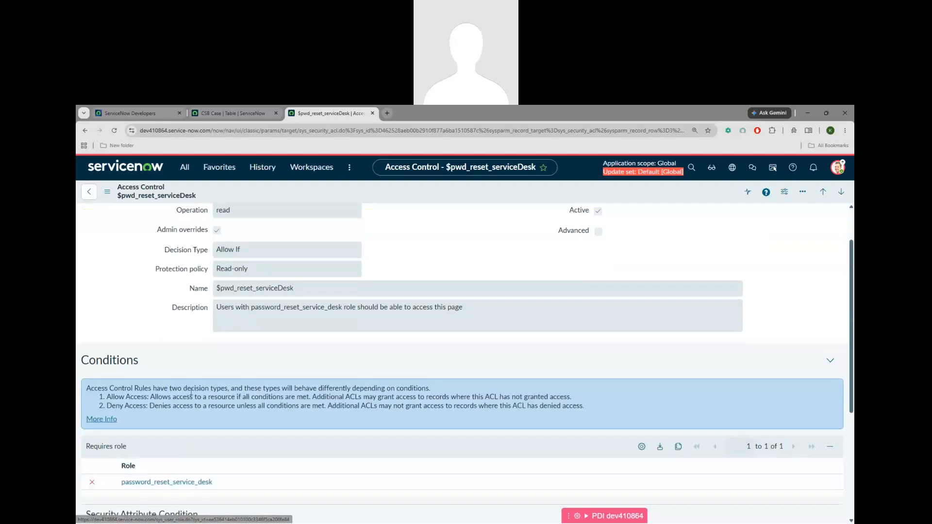
scroll(189, 437, "up", 1)
left_click_drag(97, 220, 266, 225)
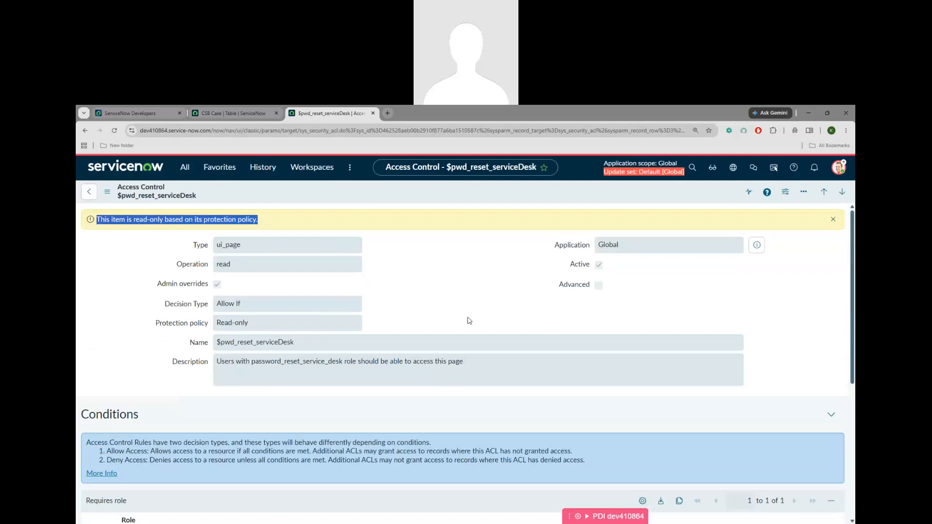
Check the user profile menu, then reopen the u_csb_case access control from History in a new tab
left_click(834, 169)
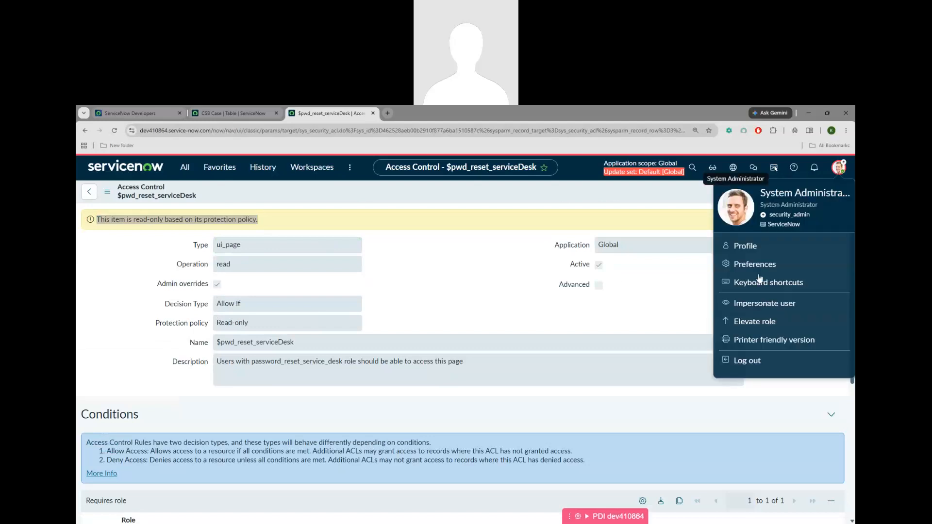
left_click(490, 300)
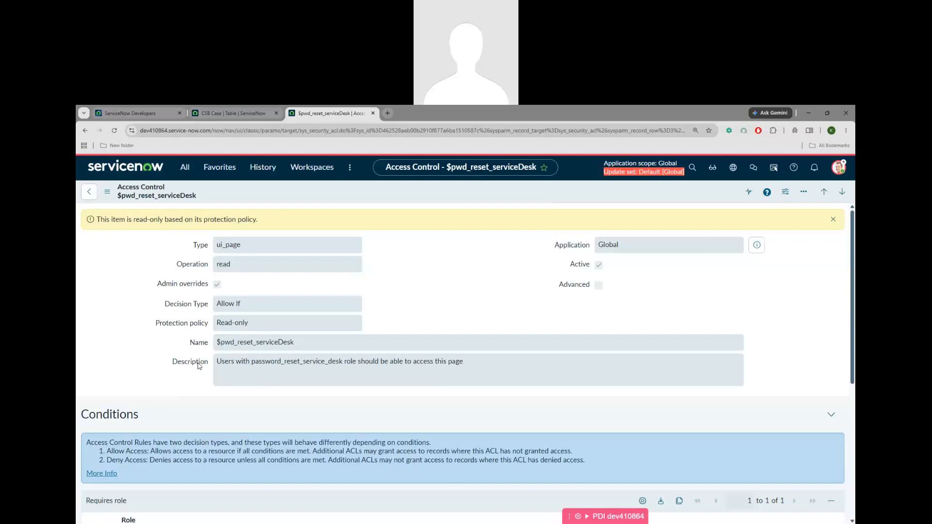
left_click(262, 173)
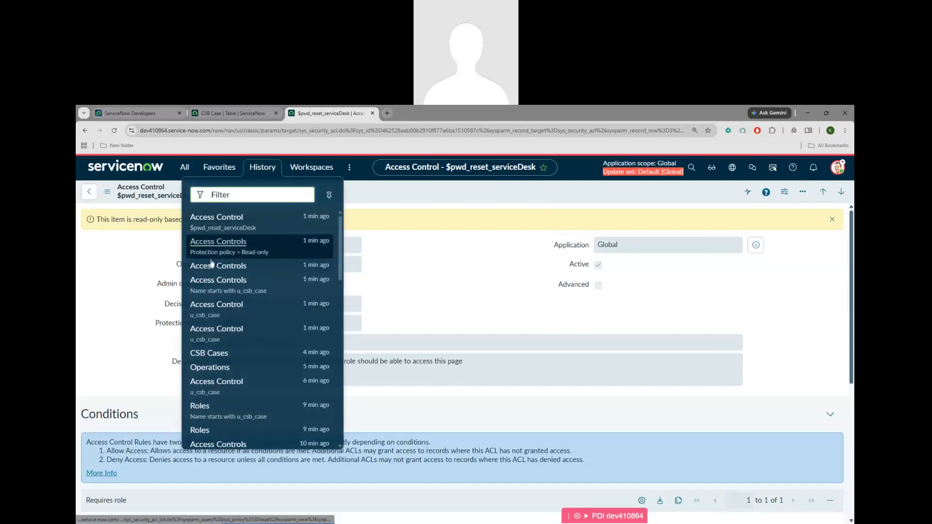
left_click(212, 309, "ctrl")
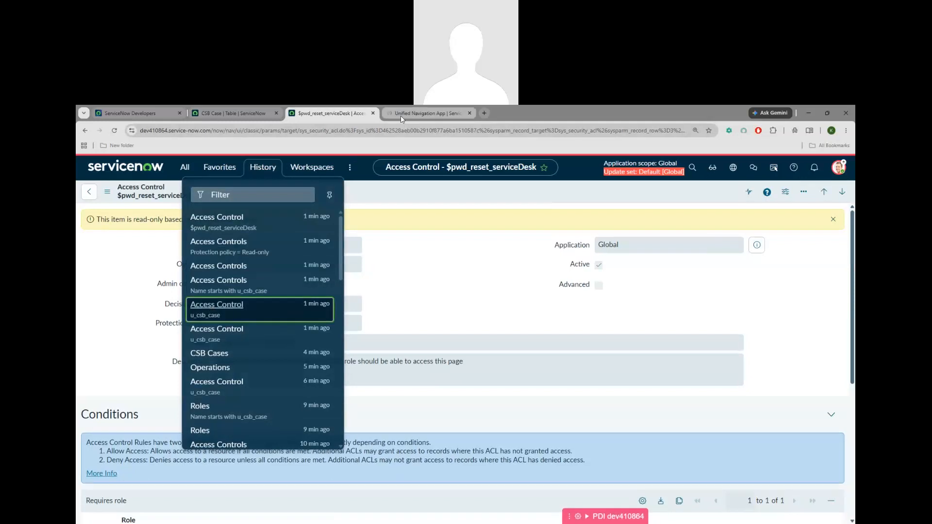
Compare the u_csb_case and $pwd_reset_serviceDesk access controls side by side across tabs
left_click(401, 117)
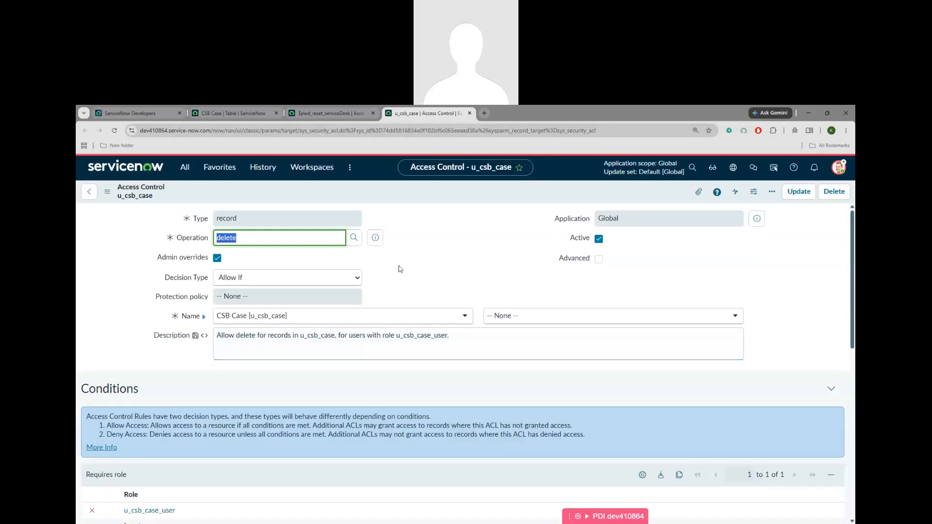
left_click(327, 117)
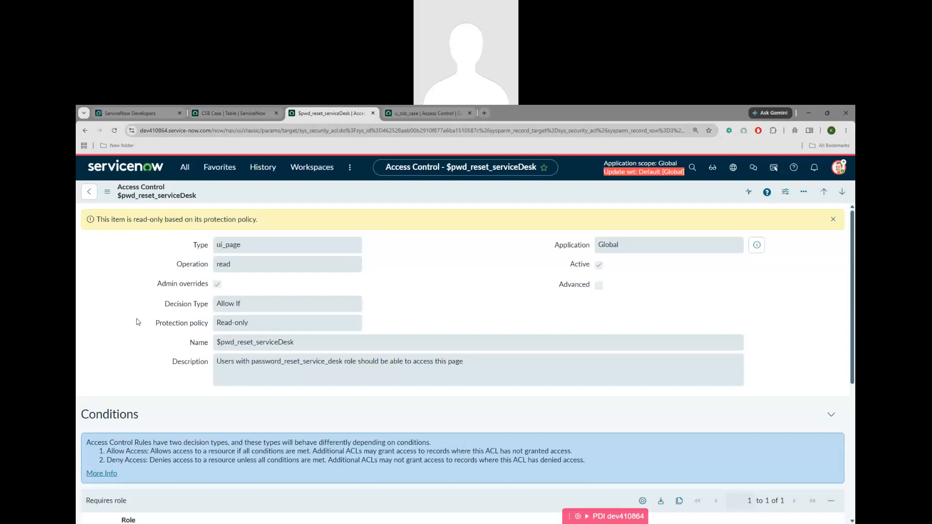
left_click_drag(301, 343, 213, 346)
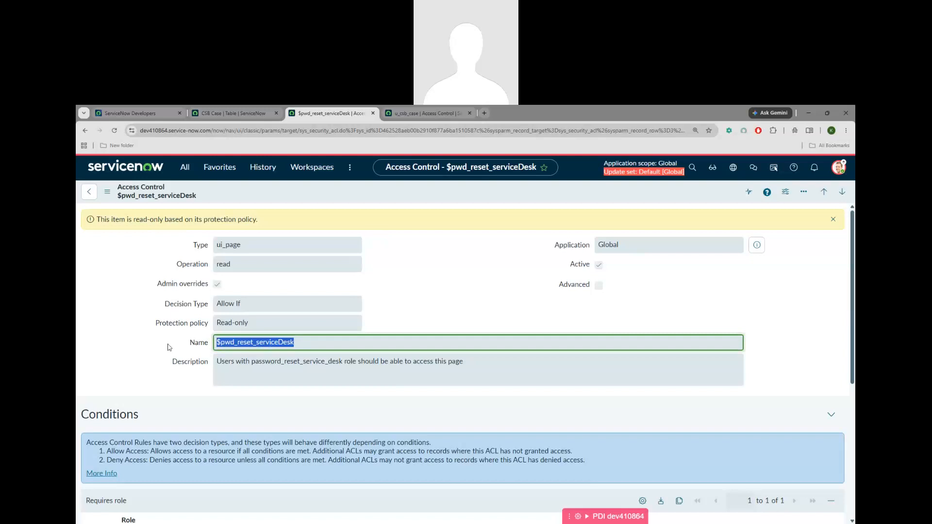
scroll(174, 383, "down", 2)
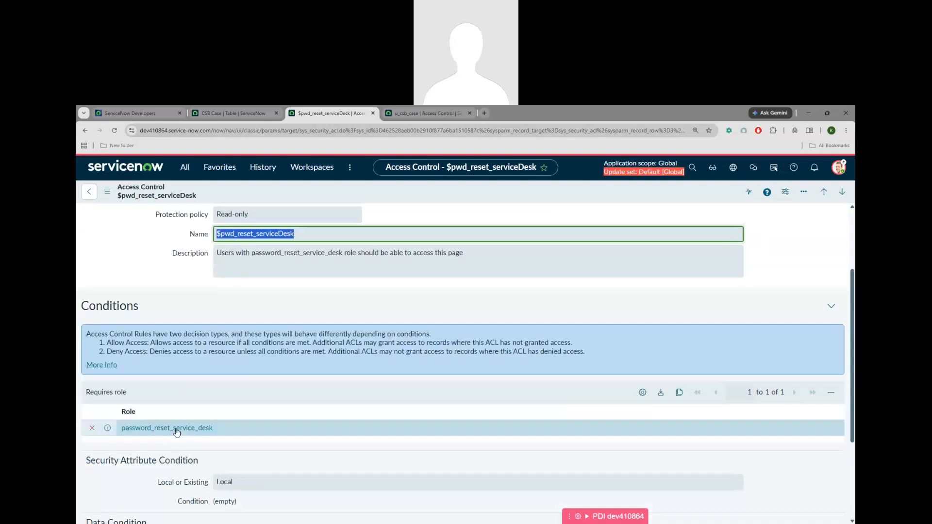
scroll(270, 381, "up", 2)
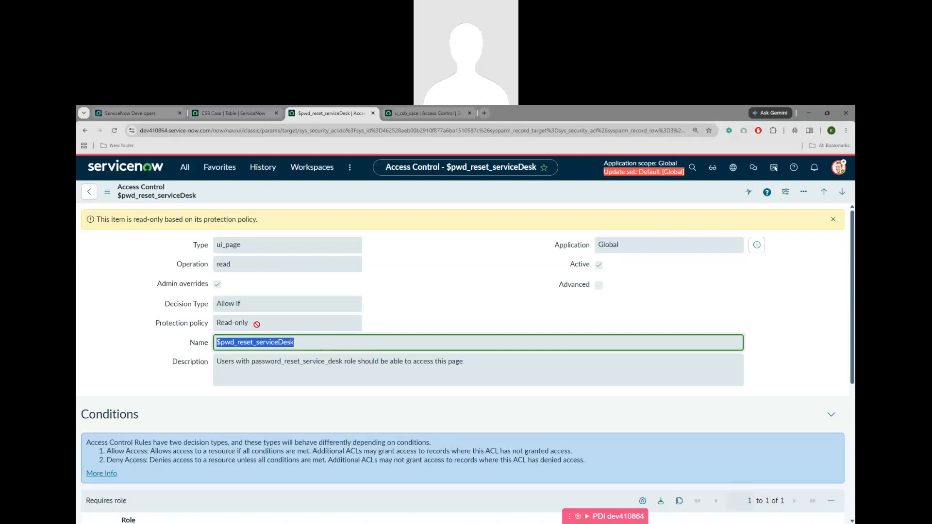
Return to the u_csb_case delete ACL and highlight the Create, Read, Update, Delete lines in the notes
left_click(427, 113)
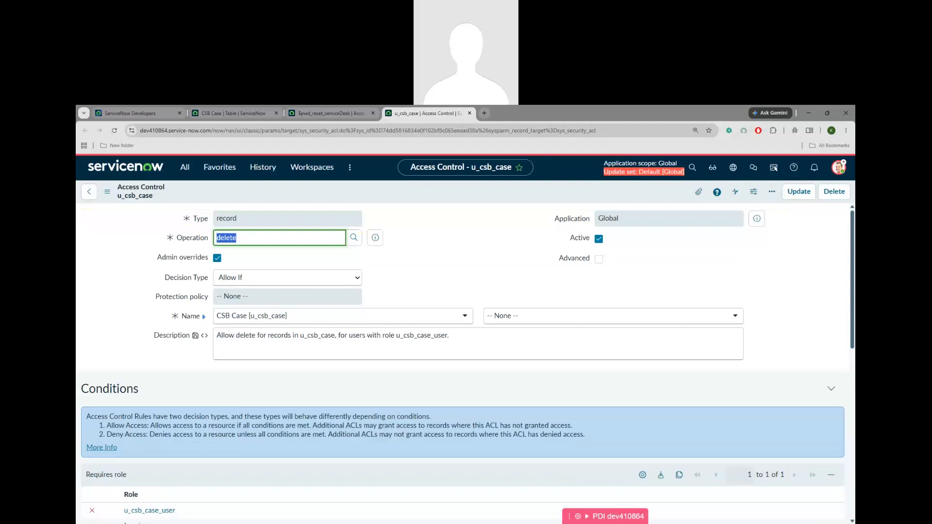
left_click(565, 523)
left_click_drag(258, 402, 167, 359)
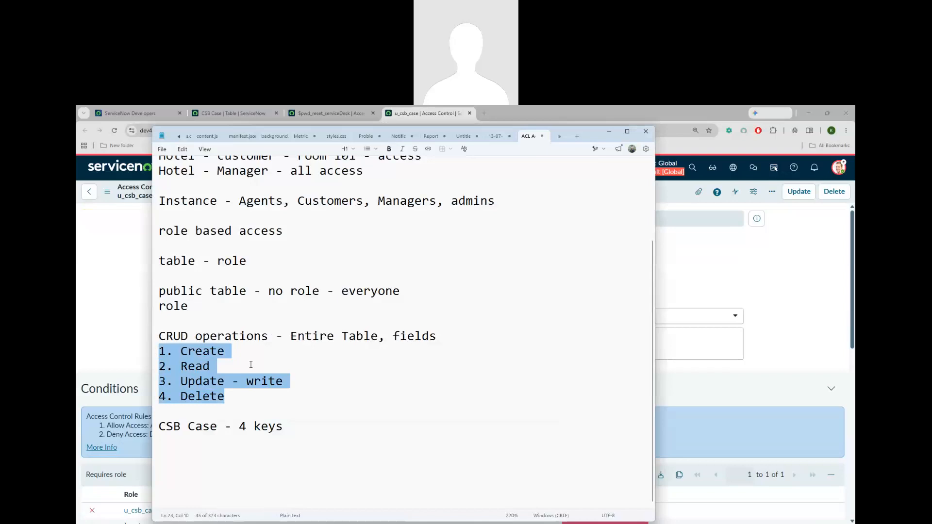
Load the instance's login.do page in a new incognito window
left_click(755, 381)
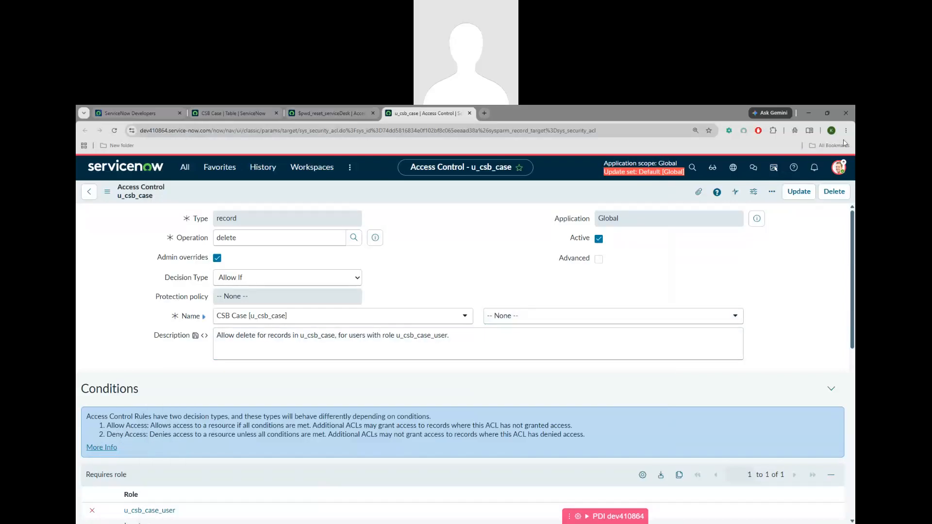
left_click(847, 130)
left_click(751, 192)
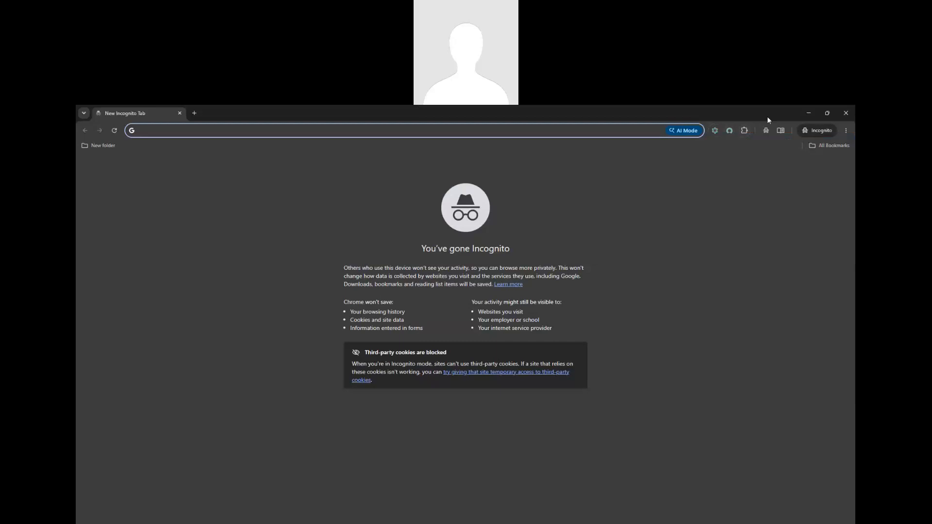
left_click(816, 115)
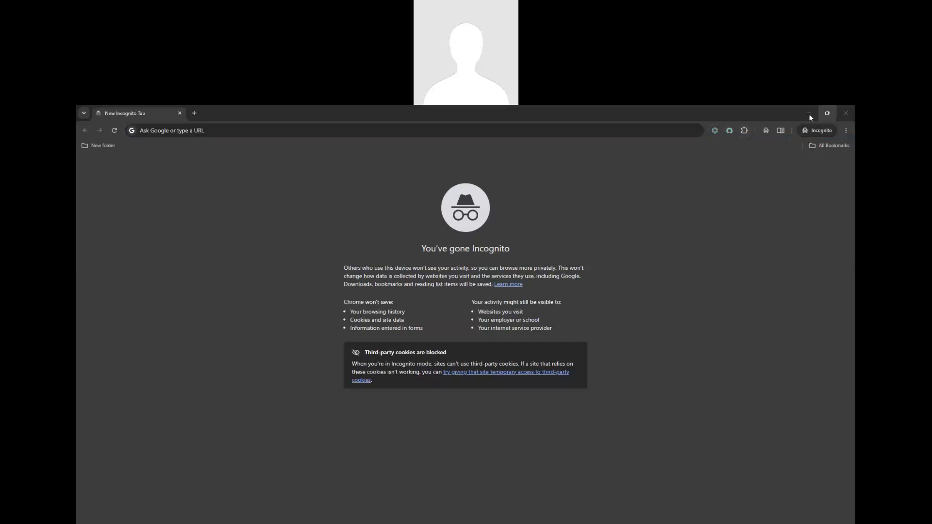
left_click(809, 115)
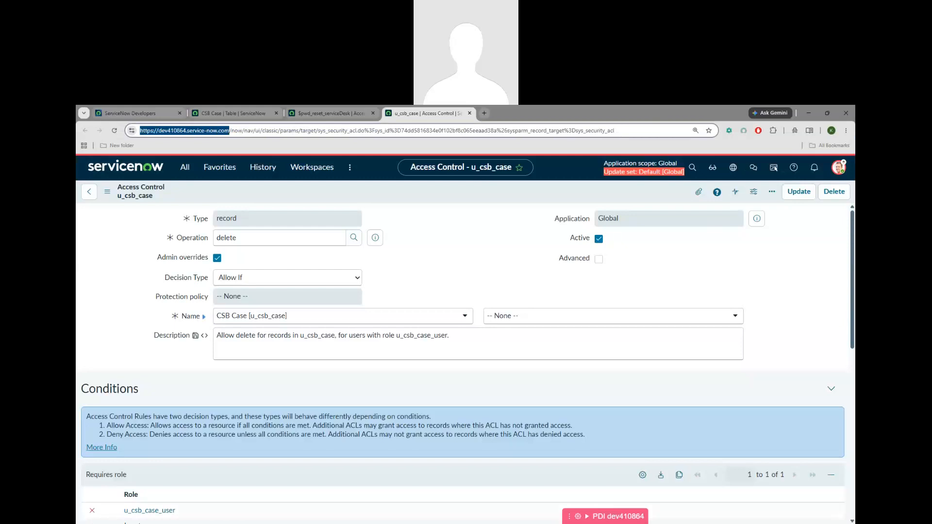
key("alt+Tab")
type("https://dev410864.service-now.com/")
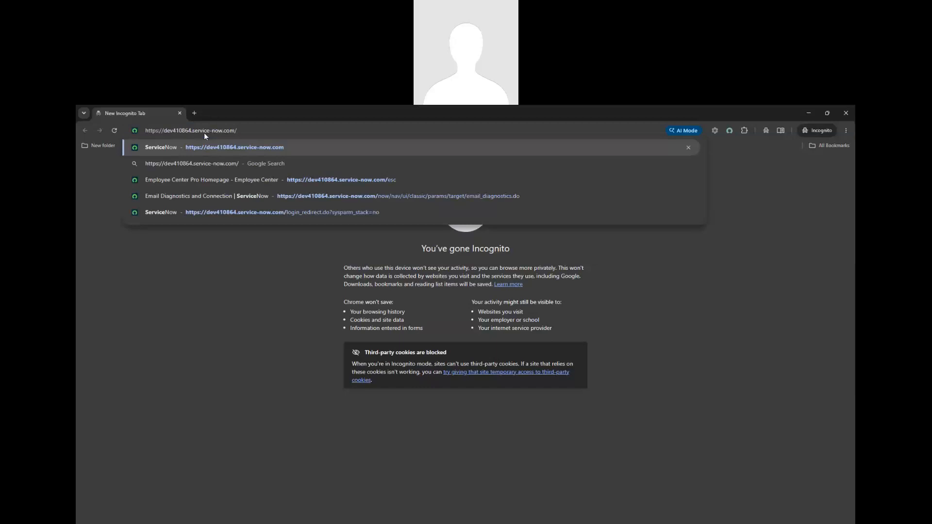
type("login.d")
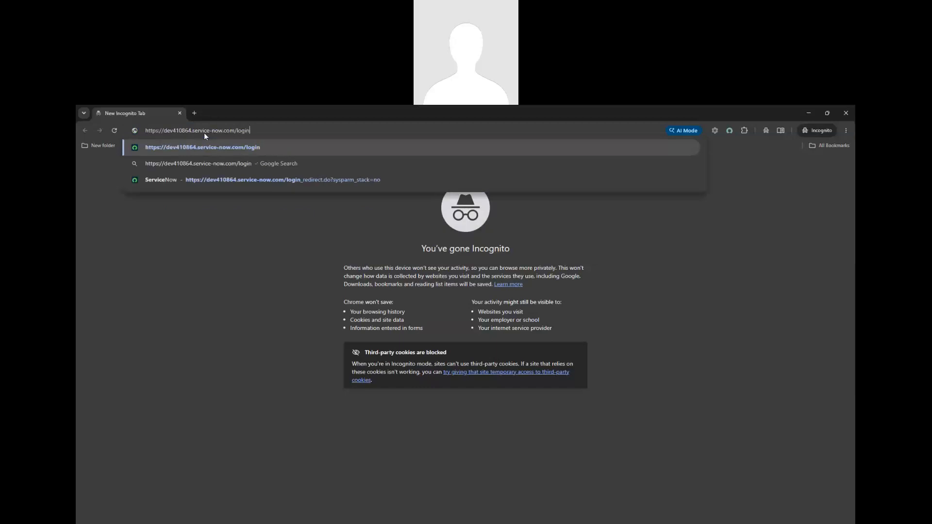
type("o")
key("Return")
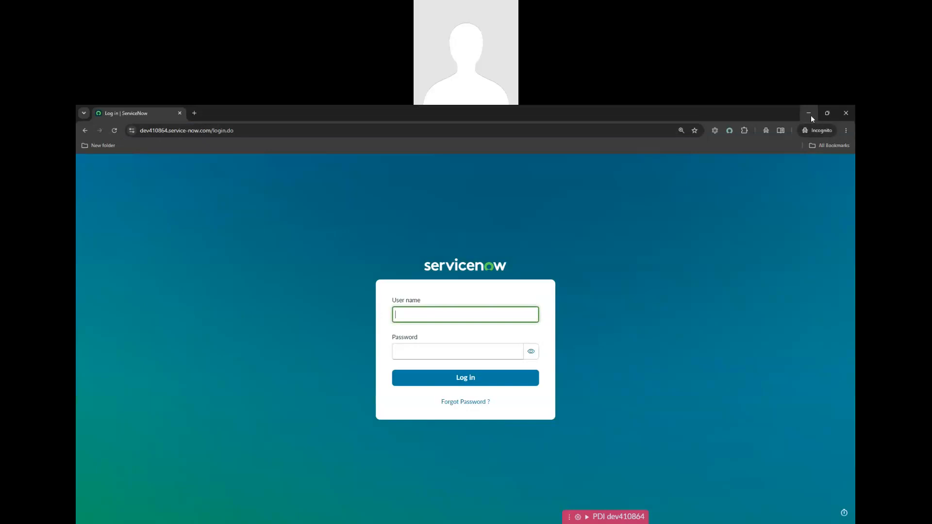
left_click(811, 115)
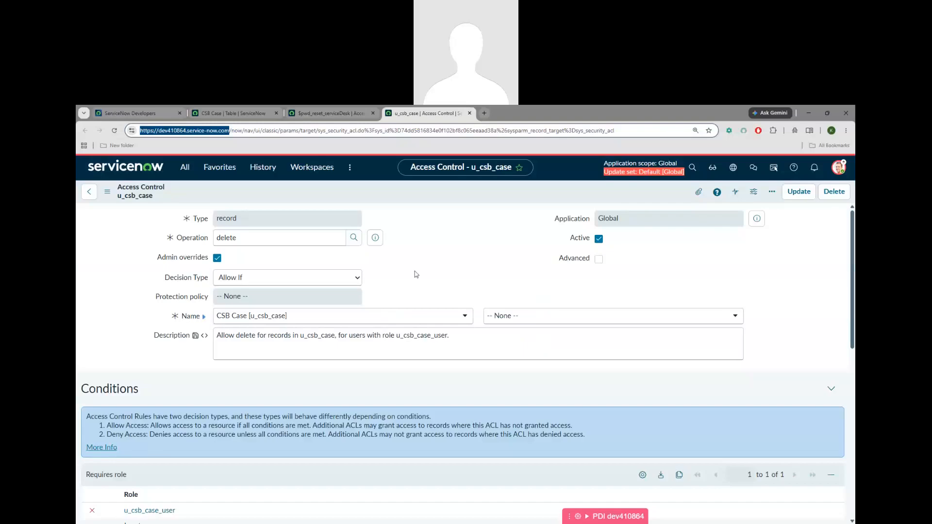
Reveal and copy the instance admin password from the developer portal's Manage instance page
left_click(231, 115)
left_click(130, 113)
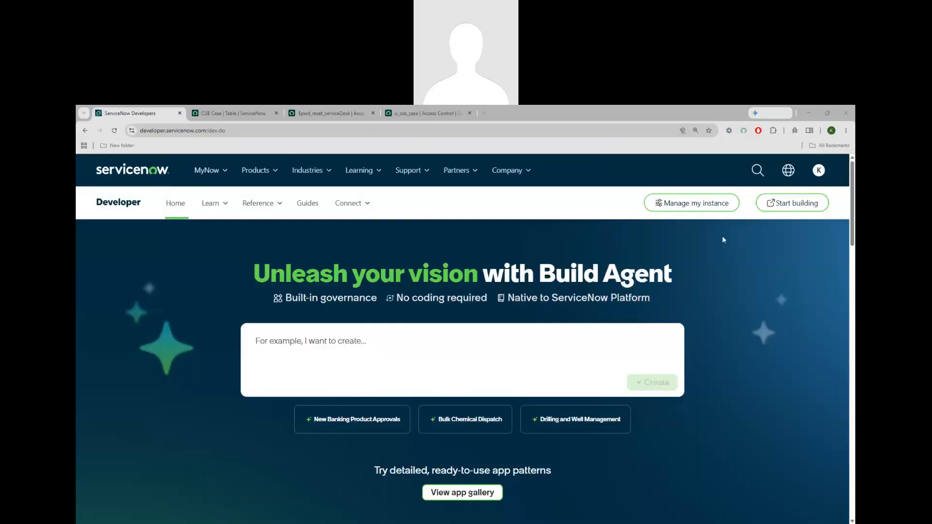
left_click(694, 204)
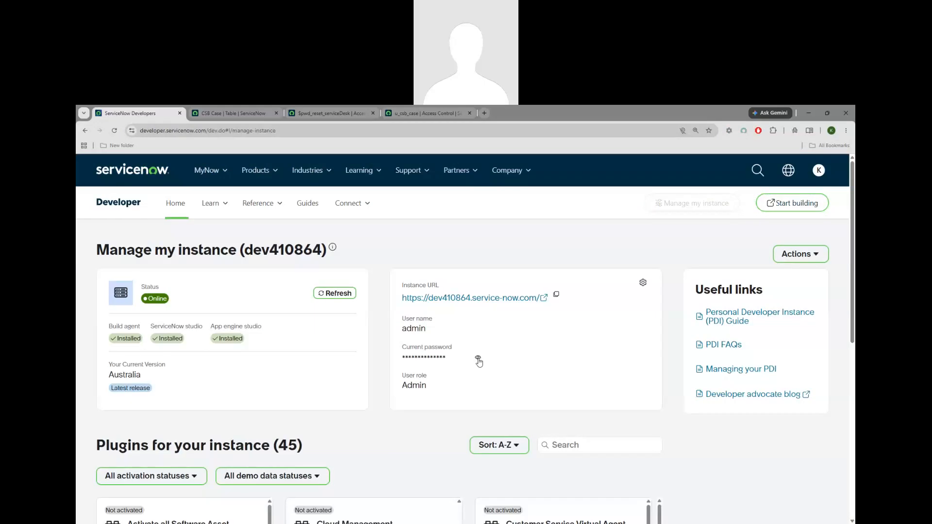
left_click(478, 358)
triple_click(402, 359)
left_click(402, 359)
triple_click(403, 359)
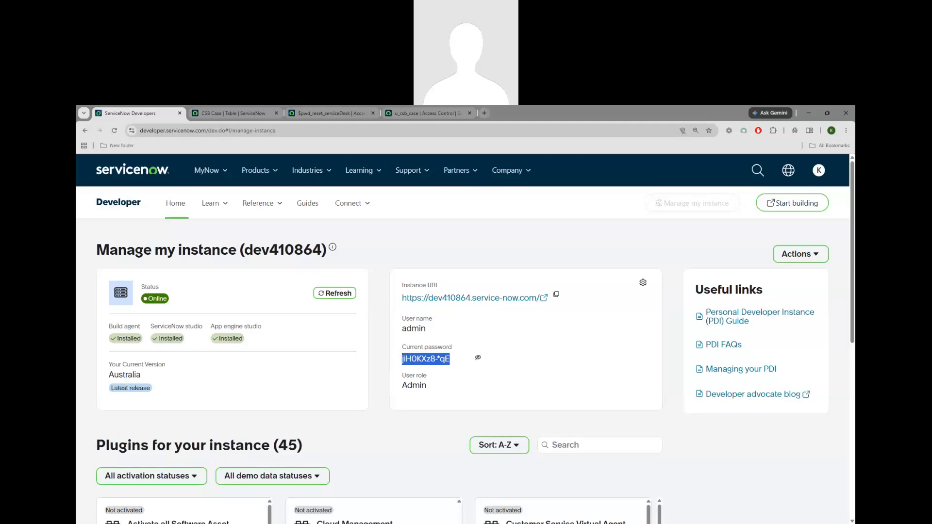
Sign in to the incognito login page as admin with the copied password
key("alt+Tab")
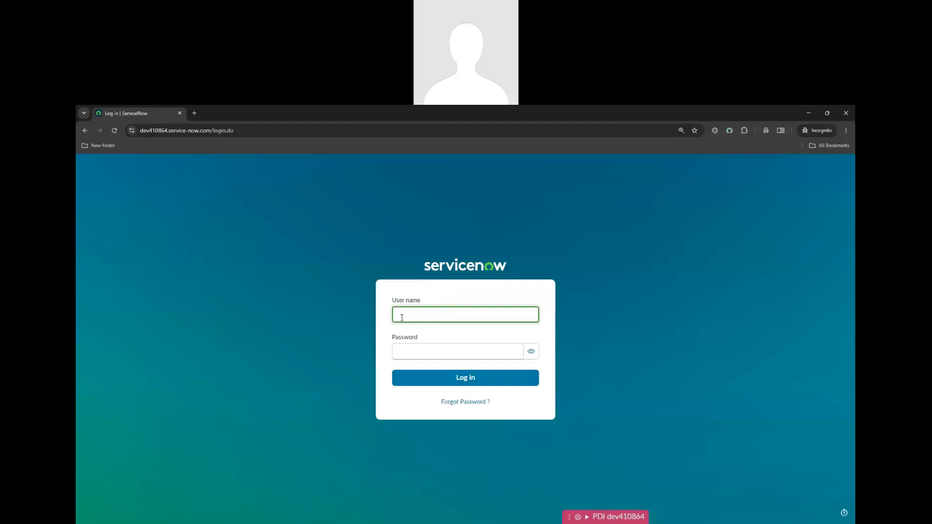
type("admin")
key("Tab")
key("ctrl+v")
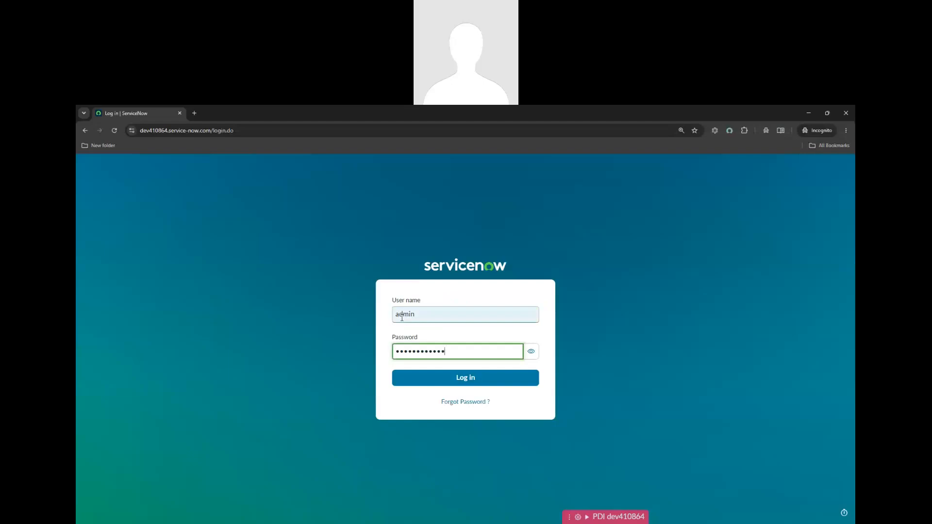
left_click(428, 379)
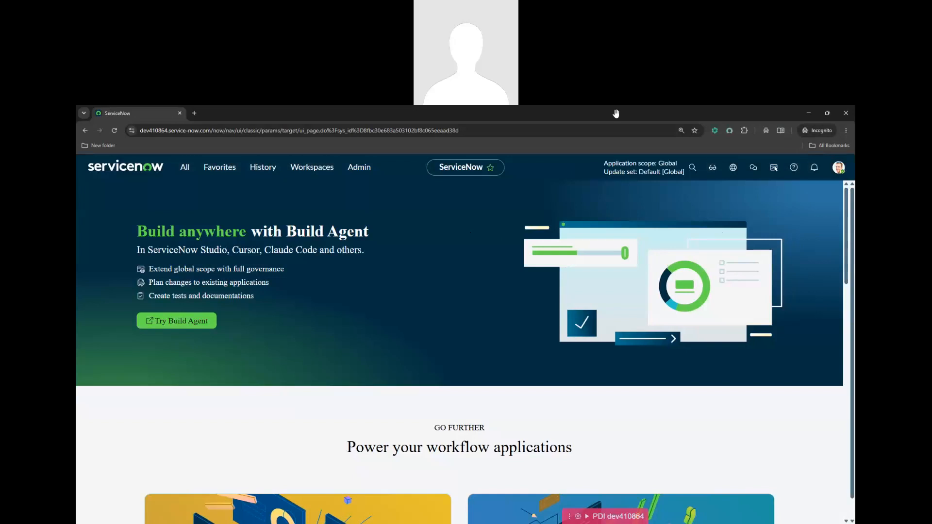
Check the required user role on the CSB Case table definition
left_click(804, 115)
left_click(246, 114)
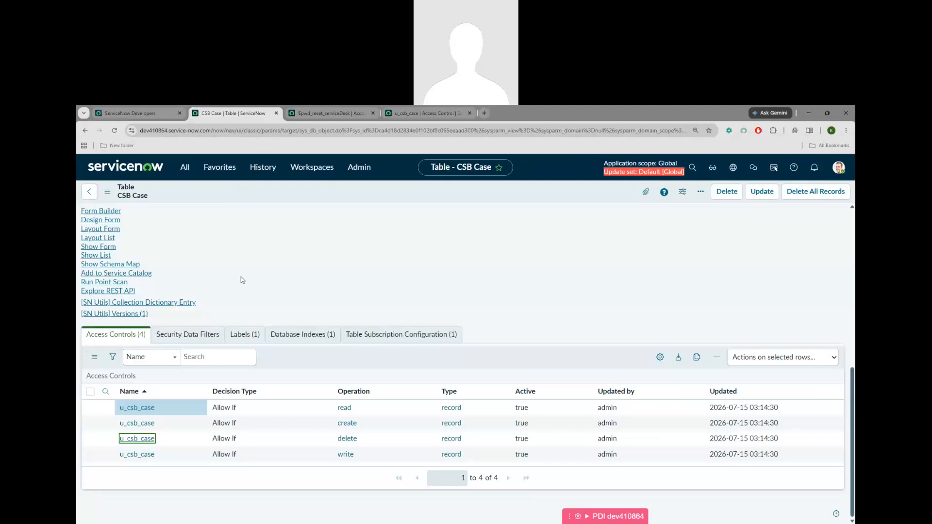
scroll(241, 280, "up", 4)
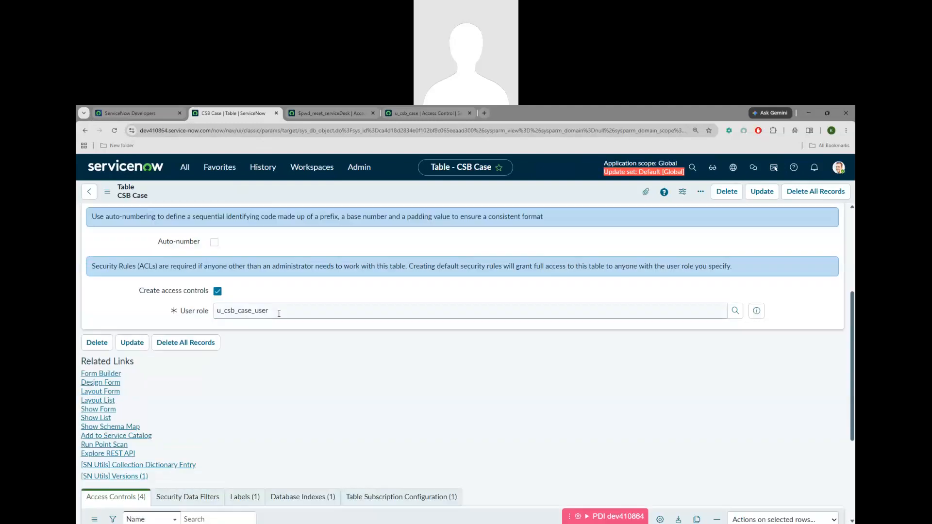
double_click(279, 313)
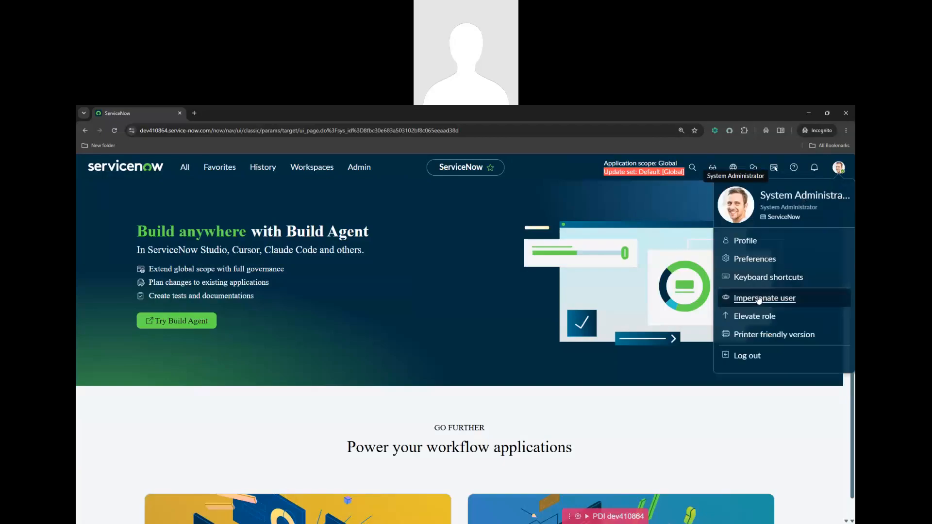
In the incognito window, impersonate a user from the recent impersonations list
left_click(759, 298)
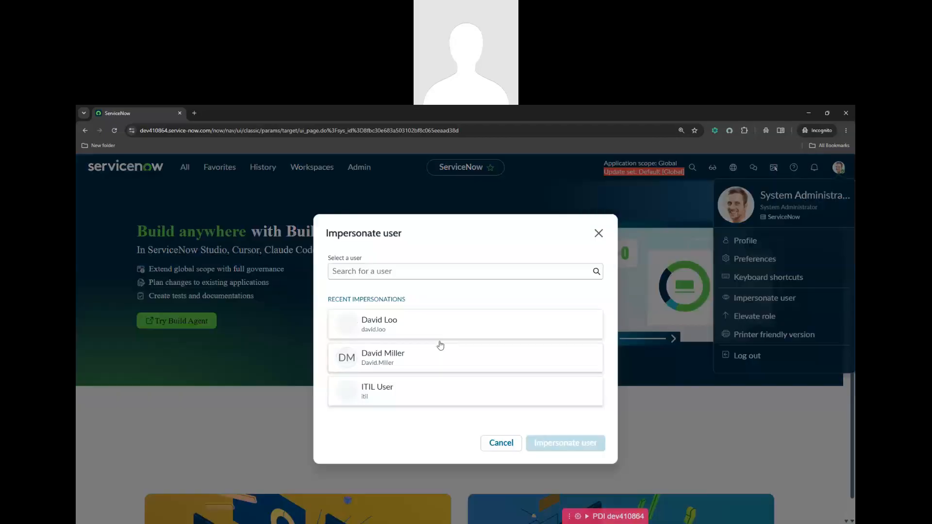
left_click(384, 321)
left_click(568, 443)
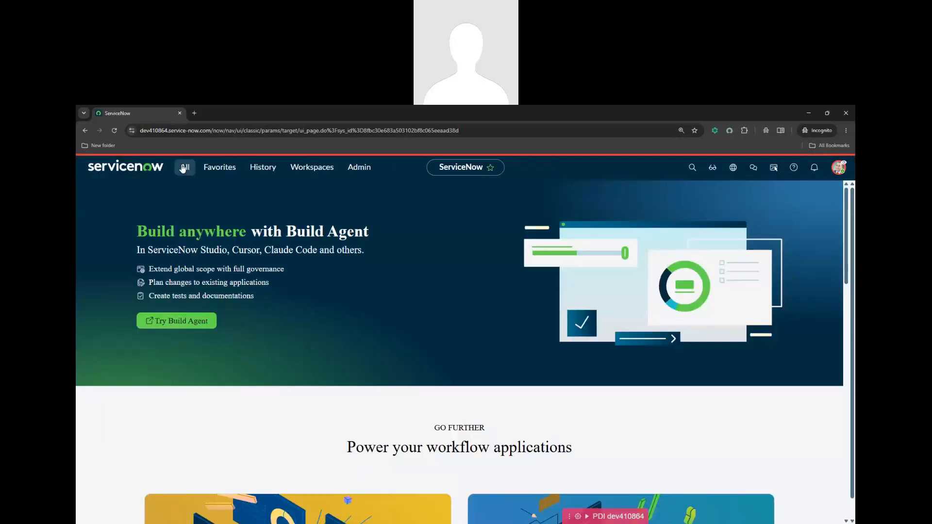
As the impersonated user, filter the navigator for 'csb', confirm the impersonation, then return to admin
left_click(185, 167)
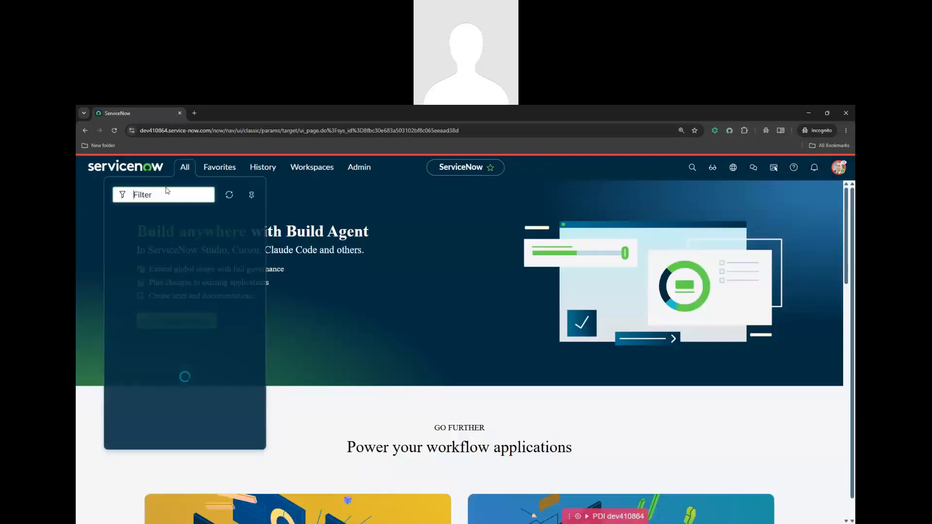
type("csb")
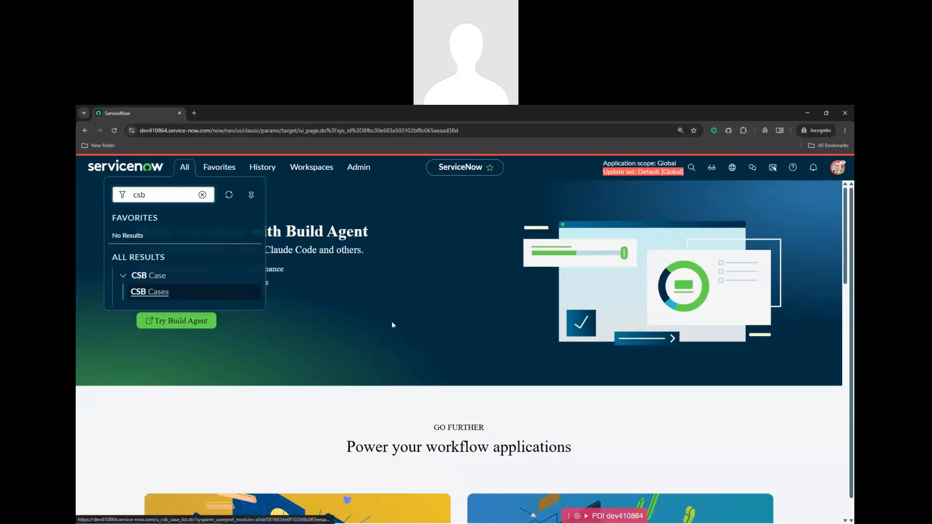
left_click(840, 167)
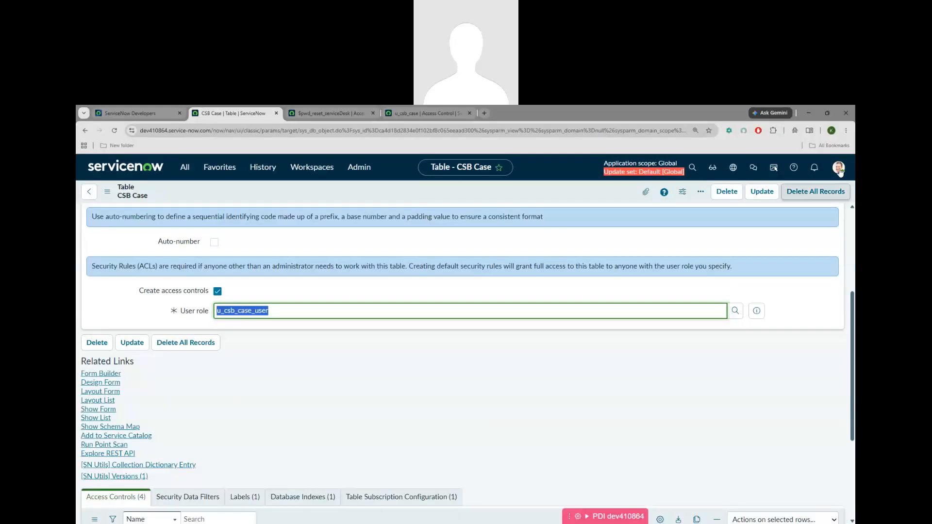
left_click(839, 167)
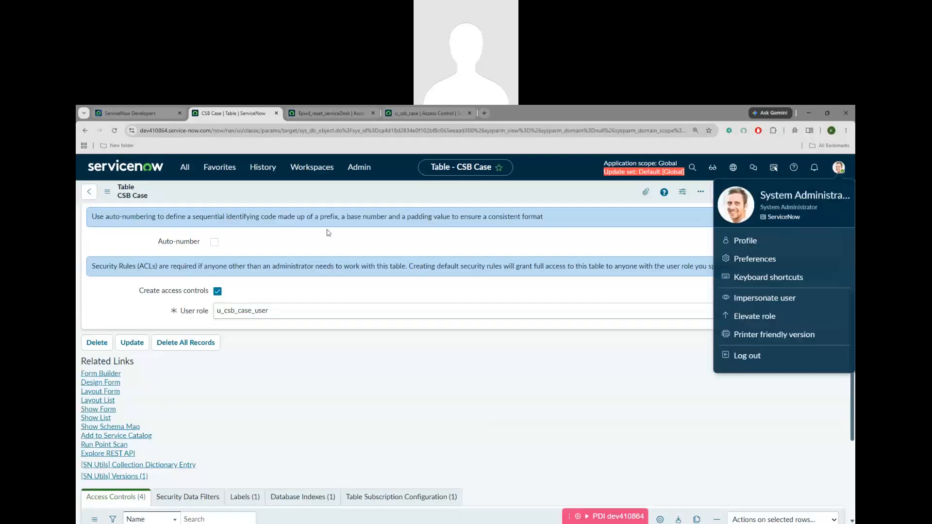
Bring up the u_csb_case delete access control tab
left_click(184, 167)
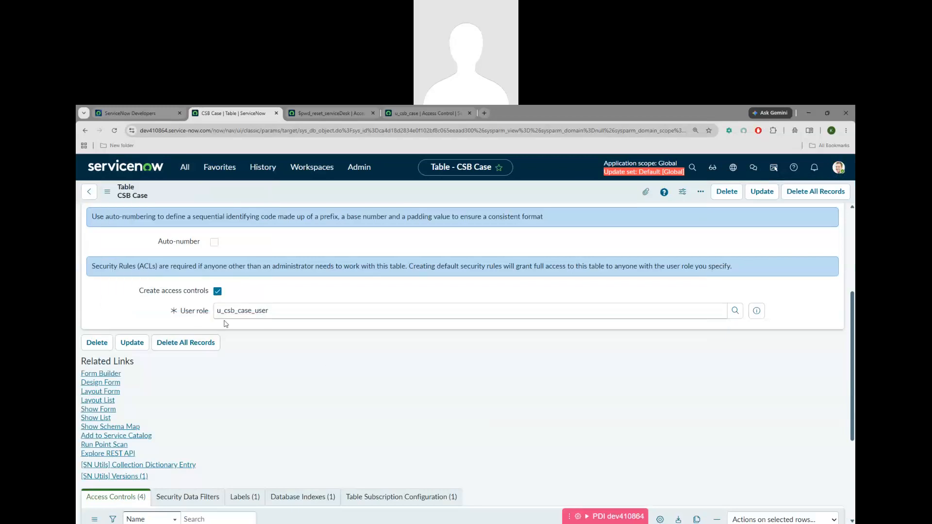
scroll(208, 271, "down", 3)
left_click(327, 113)
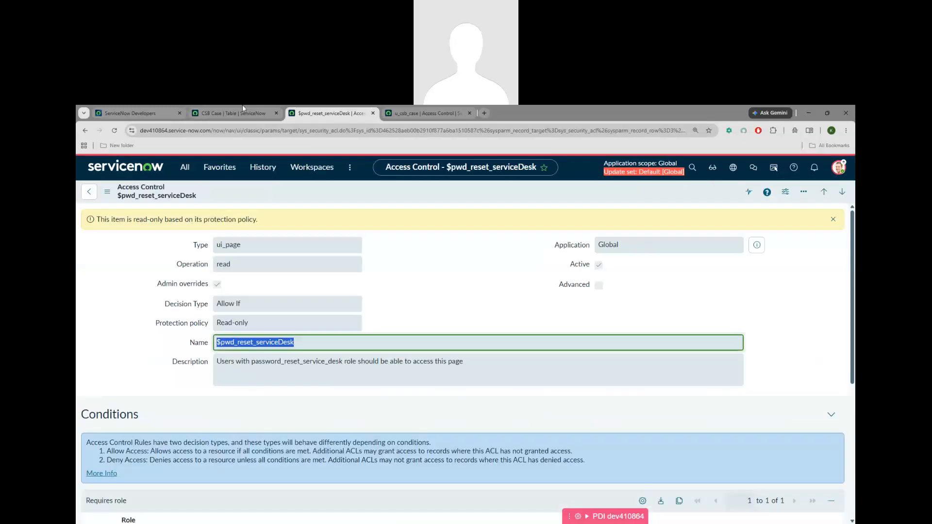
left_click(243, 112)
left_click(425, 112)
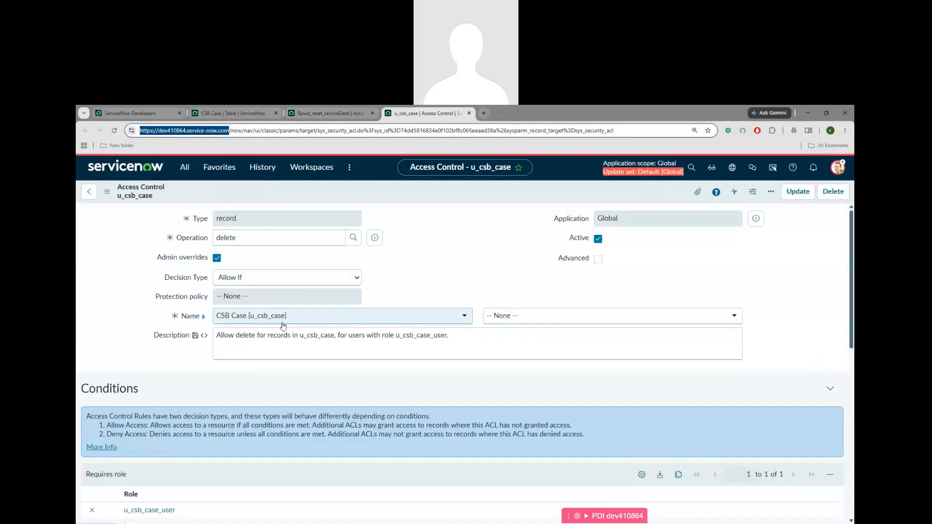
Open the u_csb_case_user role and, from its related menus, the CSB Case application menu
scroll(171, 426, "down", 2)
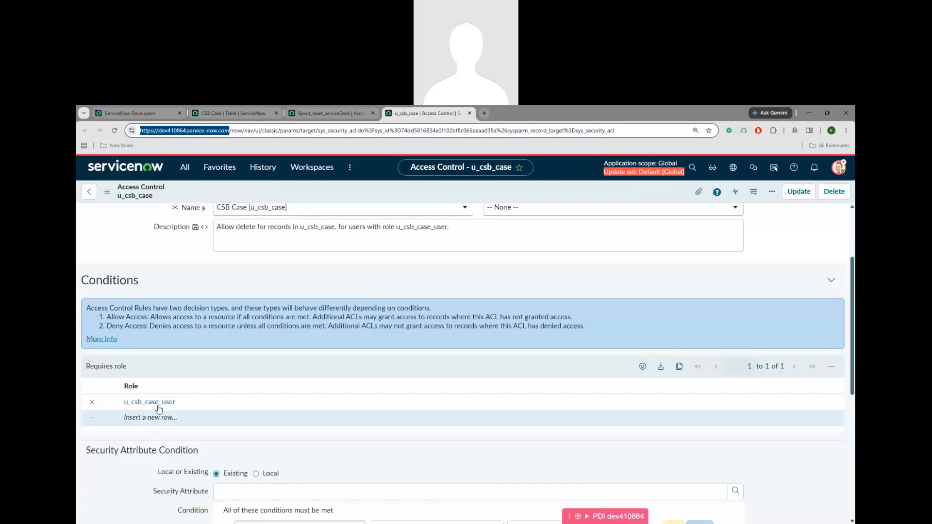
left_click(157, 405)
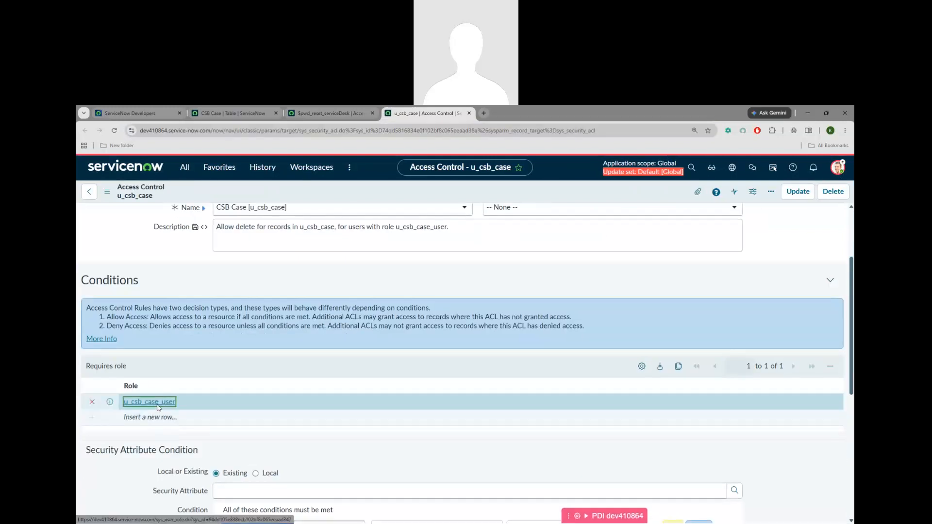
left_click(157, 403)
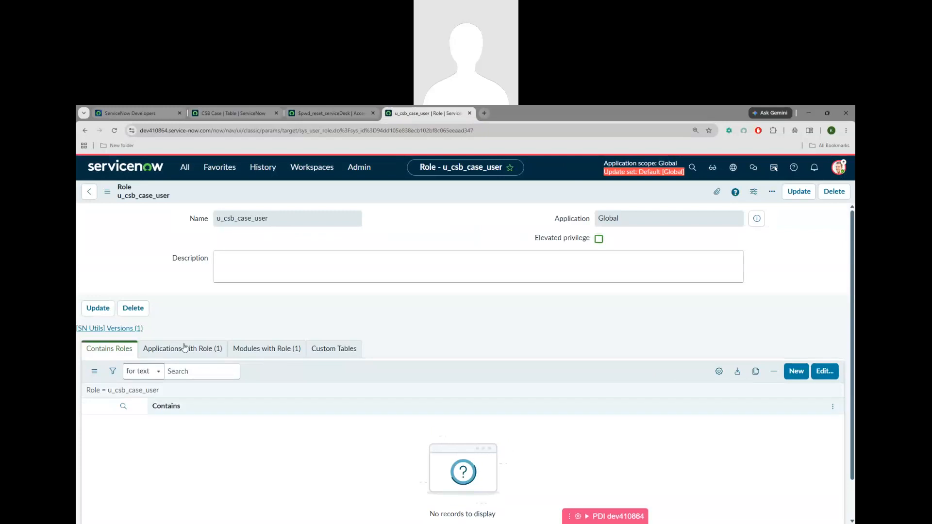
left_click(192, 354)
left_click(271, 353)
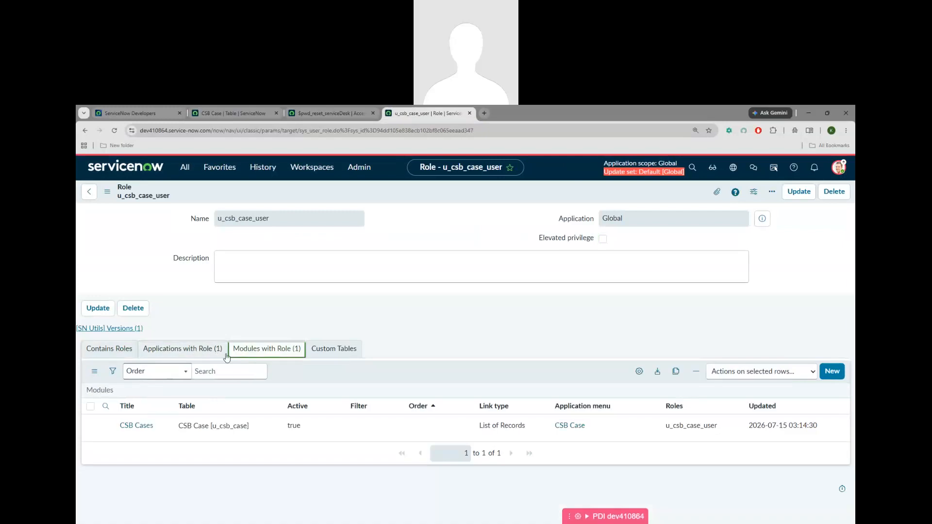
left_click(192, 355)
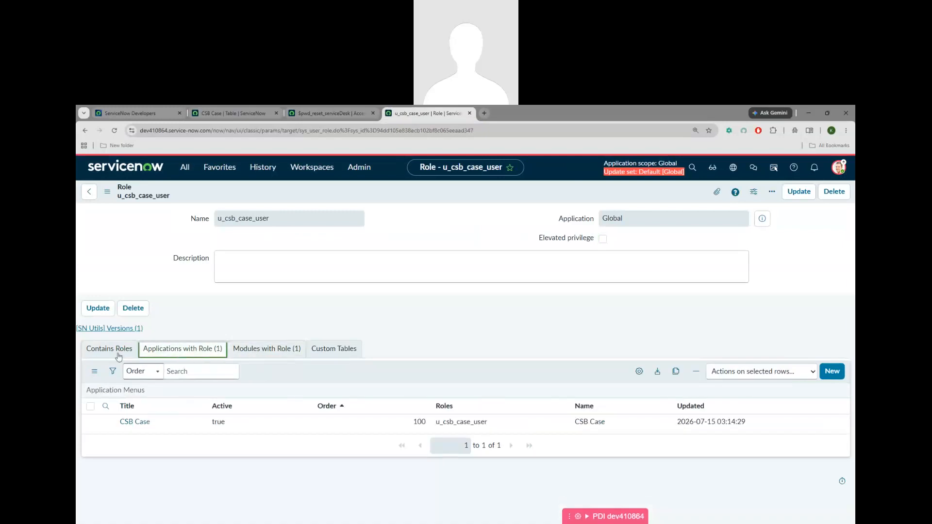
left_click(138, 427)
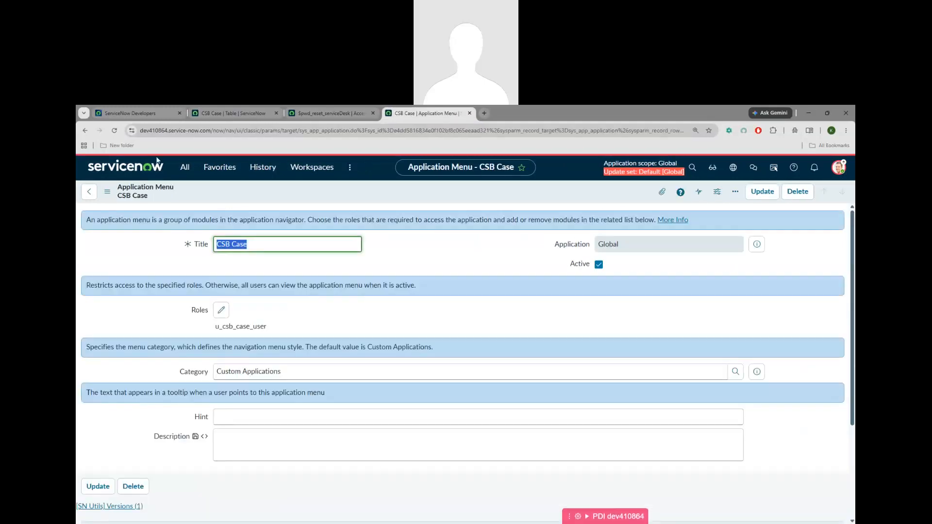
left_click(184, 167)
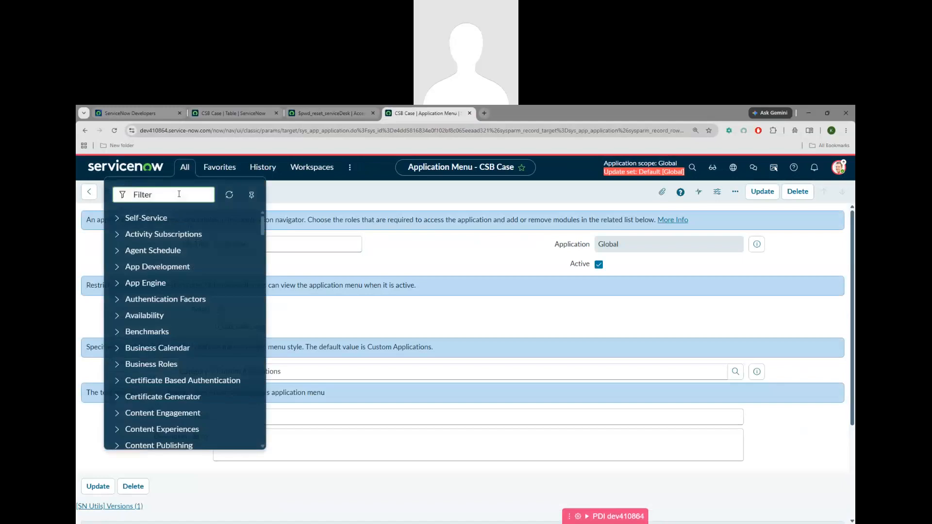
Open the impersonated user's record from the Users list filtered by name
type("user admin")
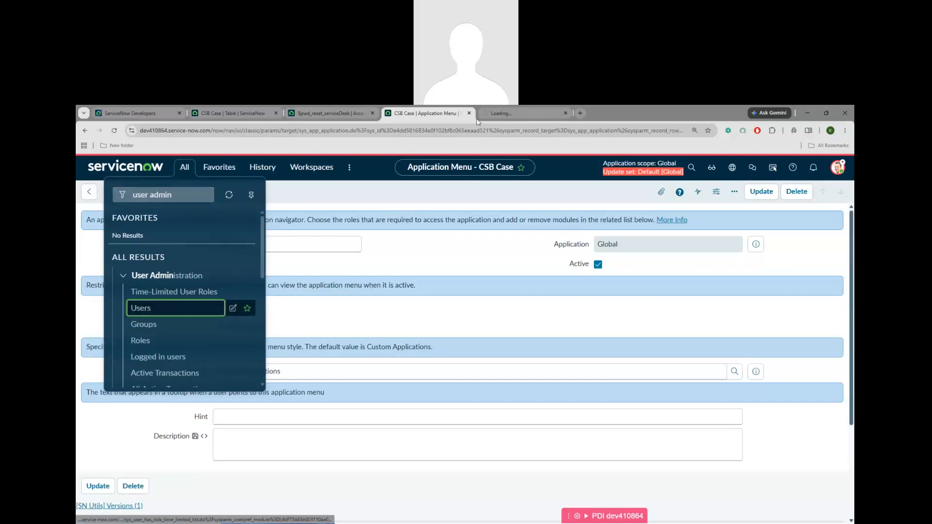
left_click(229, 308)
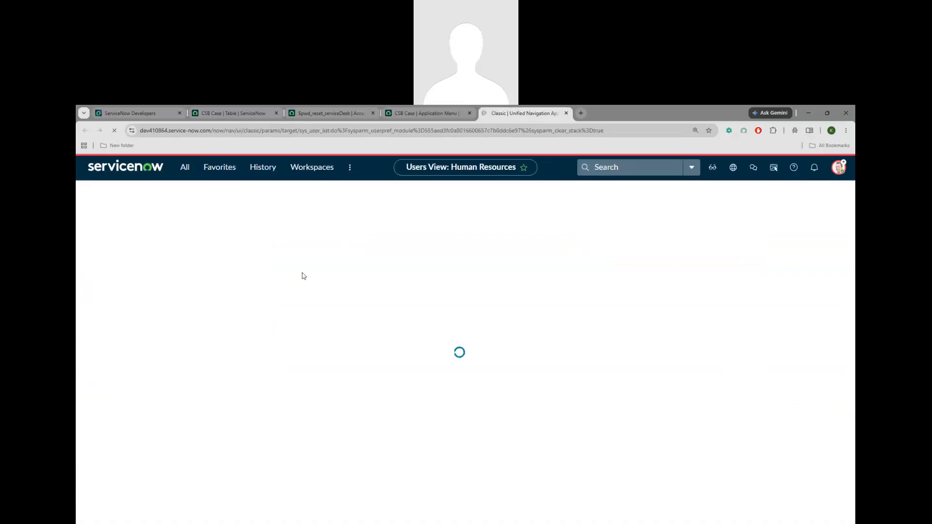
left_click(280, 245)
type("d")
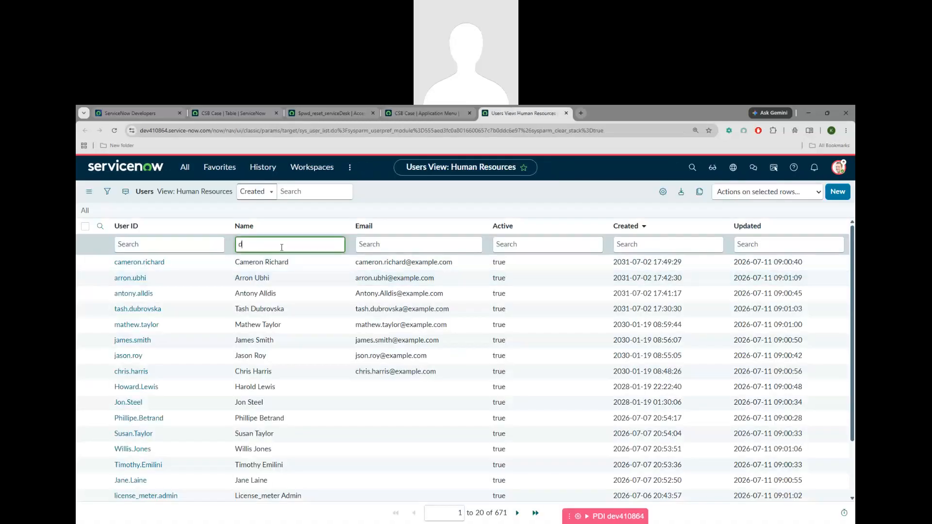
type("avid")
key("Return")
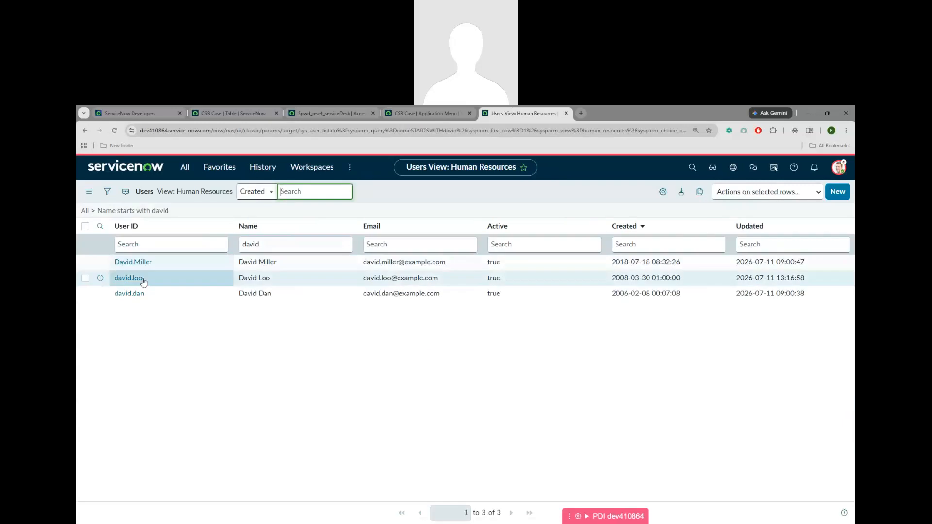
left_click(143, 280)
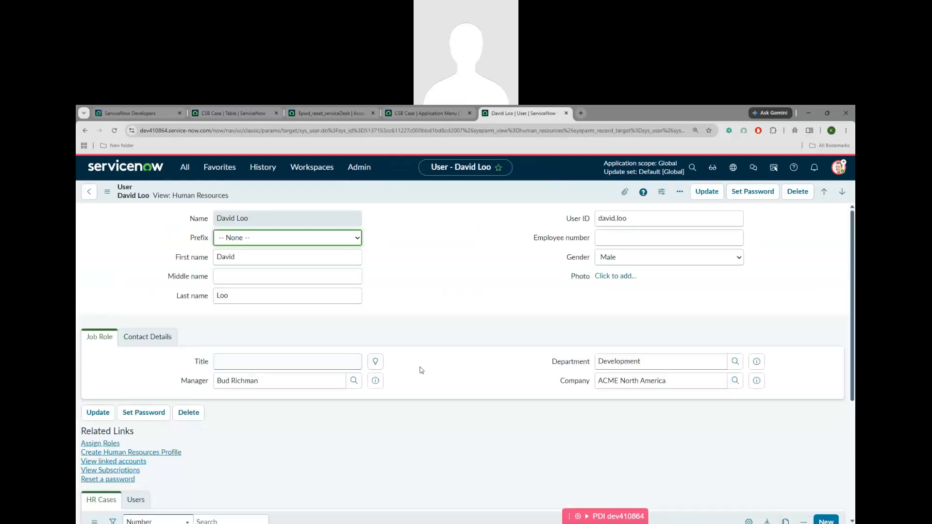
Switch the user form to Default view and edit the user's Roles list
scroll(203, 388, "down", 3)
scroll(235, 369, "up", 3)
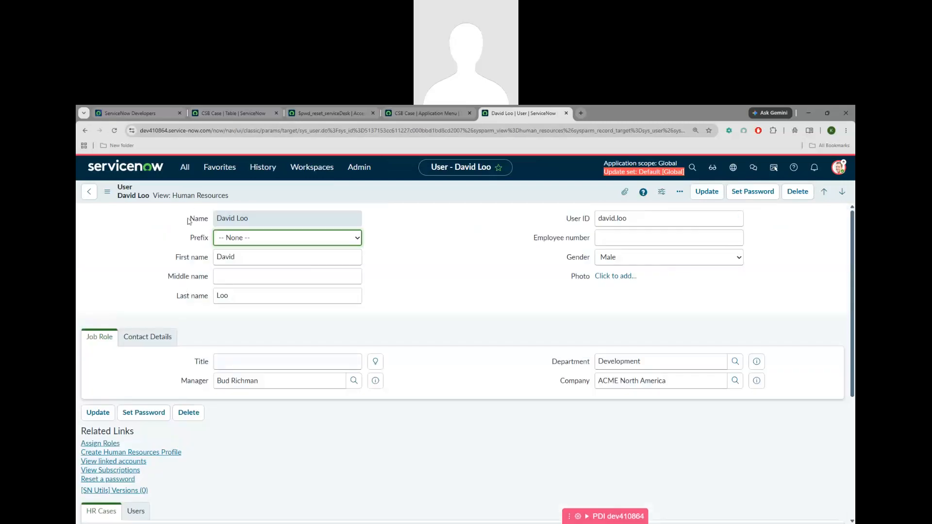
left_click(180, 198)
left_click(429, 315)
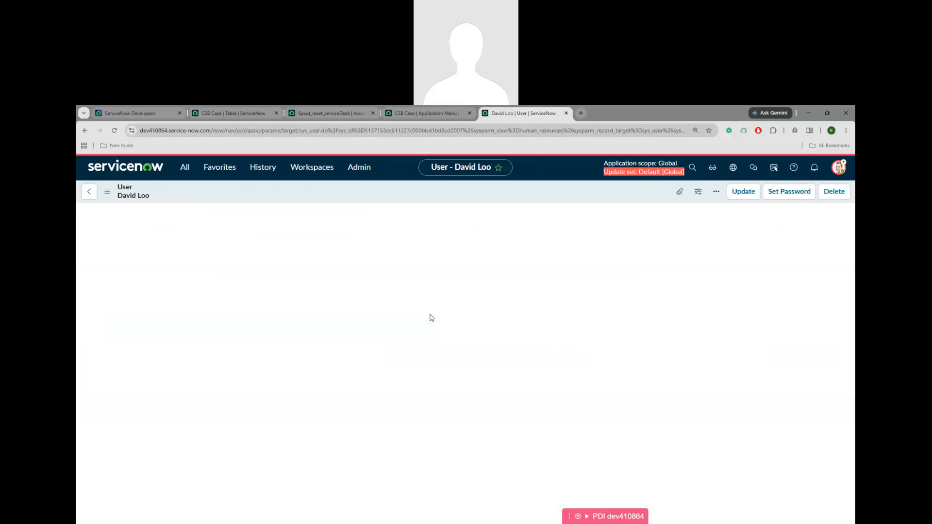
scroll(418, 360, "down", 5)
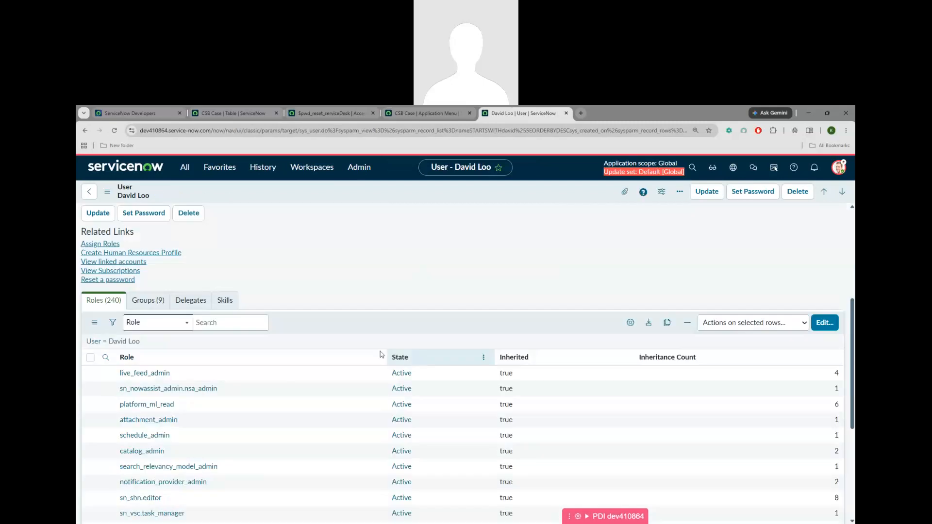
scroll(198, 326, "down", 1)
left_click(823, 283)
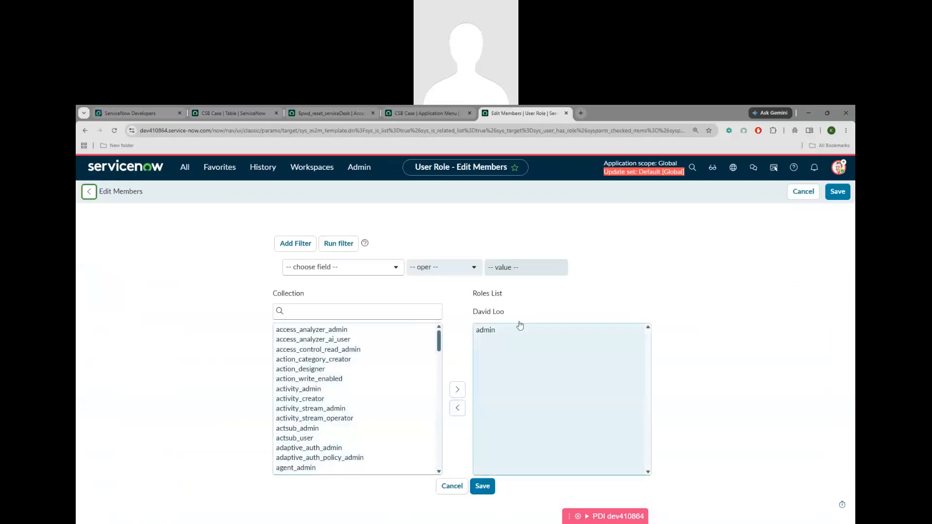
Move the admin role out of the user's assigned roles
left_click(484, 331)
left_click(458, 408)
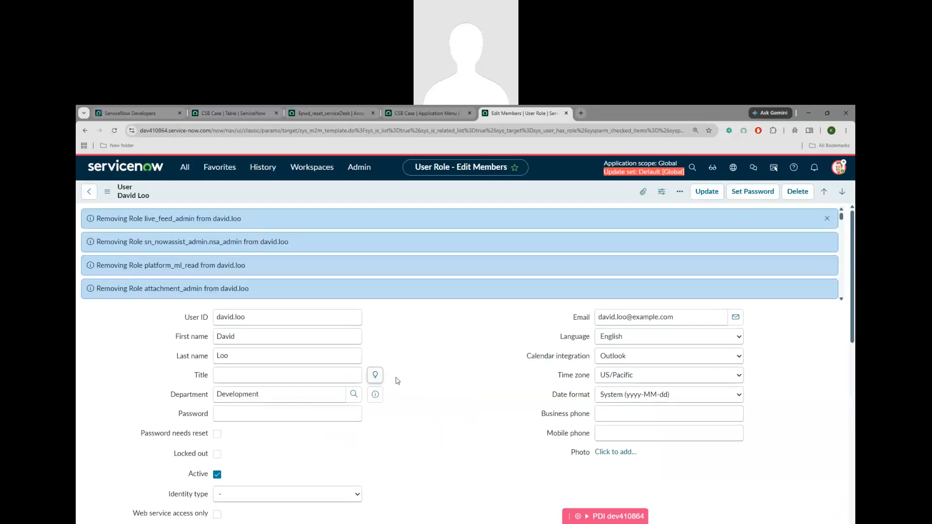
scroll(302, 389, "down", 15)
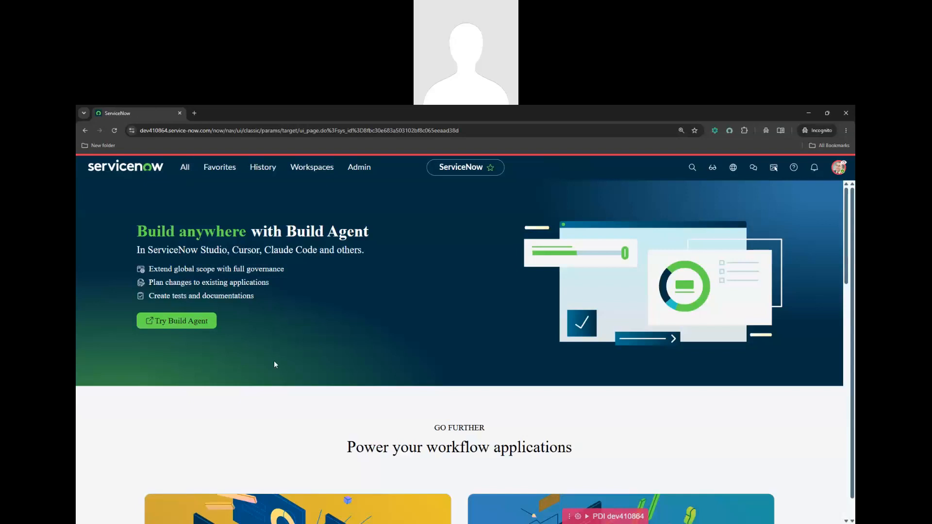
Filter the navigator for 'csb', then start a new line in the notes below the CRUD list
left_click(185, 169)
type("csb")
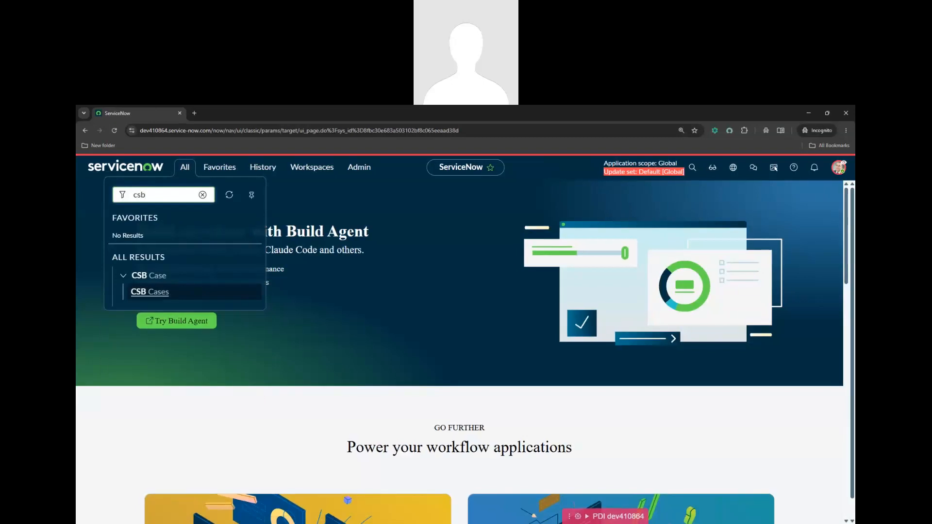
key("alt+Tab")
key("Return")
key("Return")
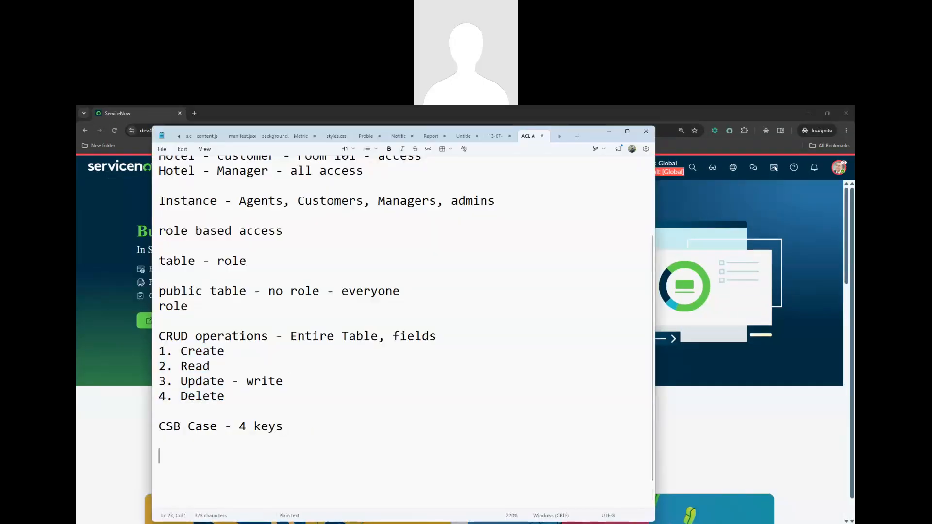
Add the line 'session cache -' to the notes and return to the ServiceNow browser
type("session ")
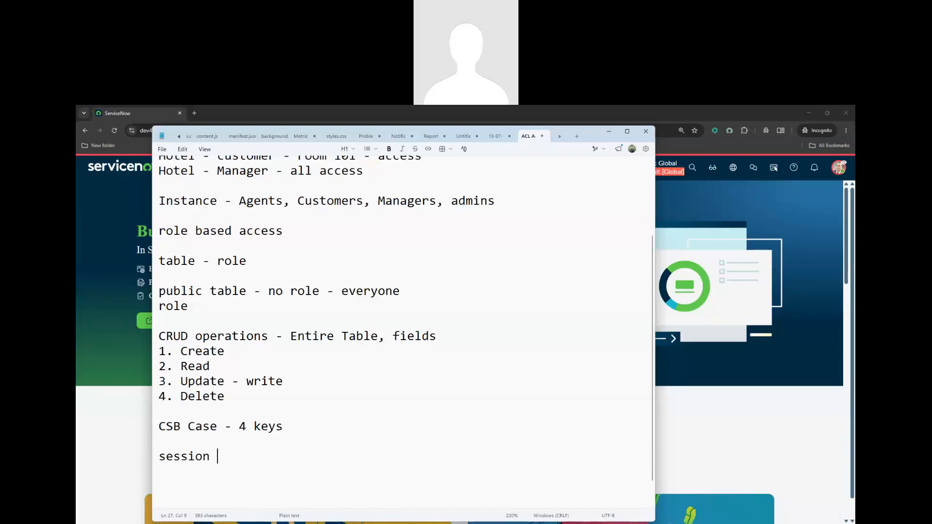
type("cache -")
key("alt+Tab")
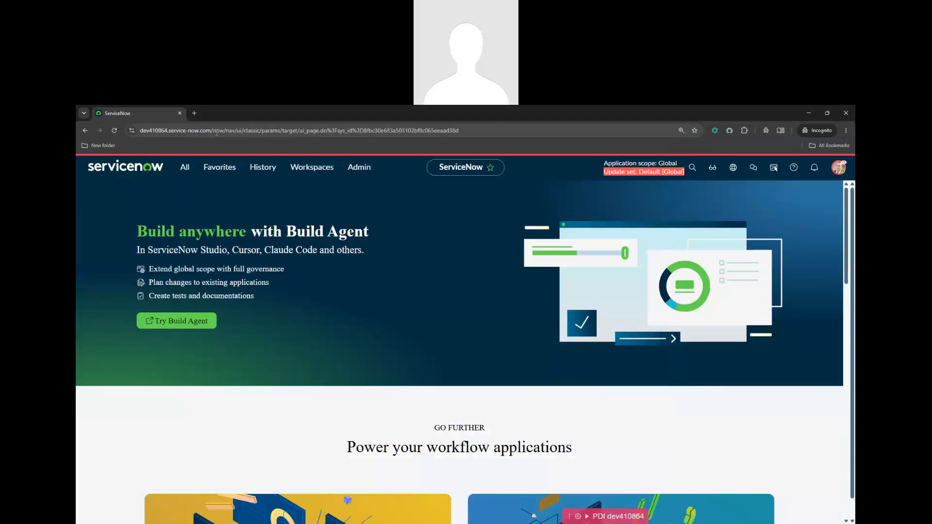
Load the cache.do page and clear the instance cache
left_click_drag(216, 131, 478, 142)
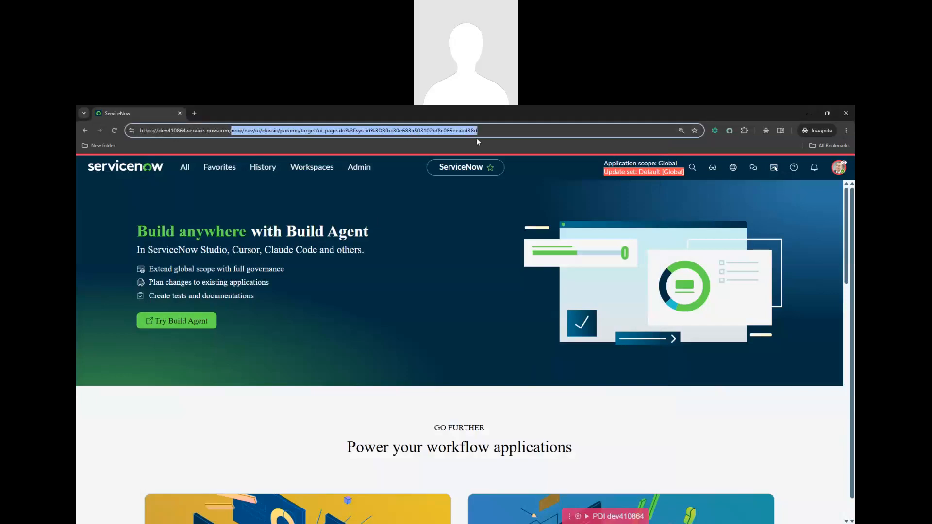
type("cach")
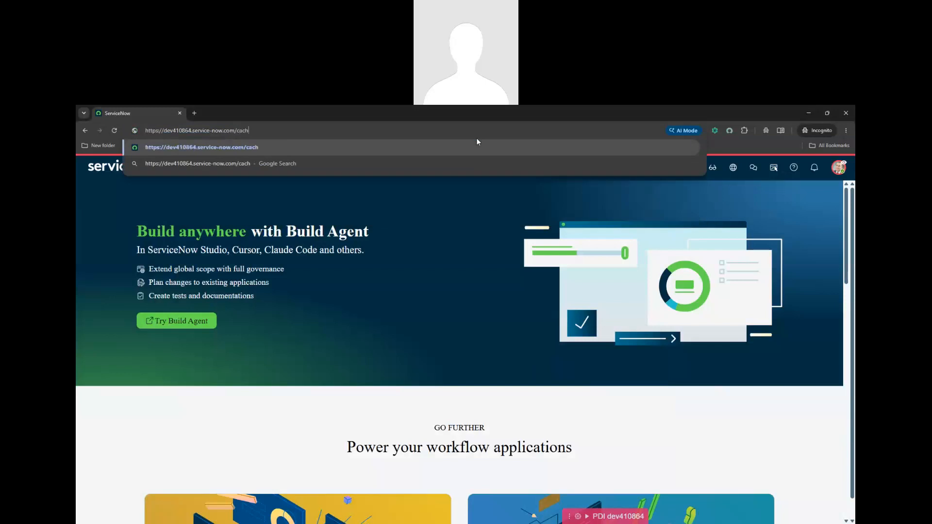
type("e.do")
key("Return")
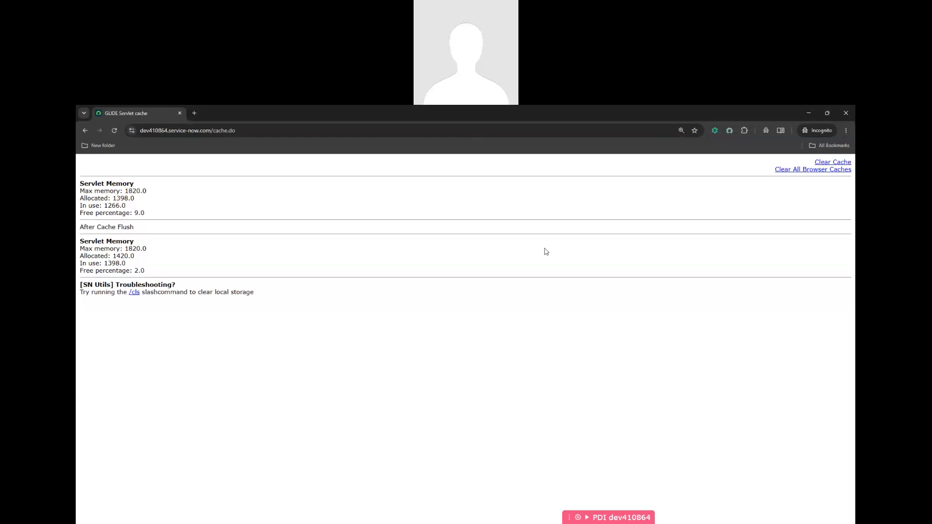
left_click(826, 163)
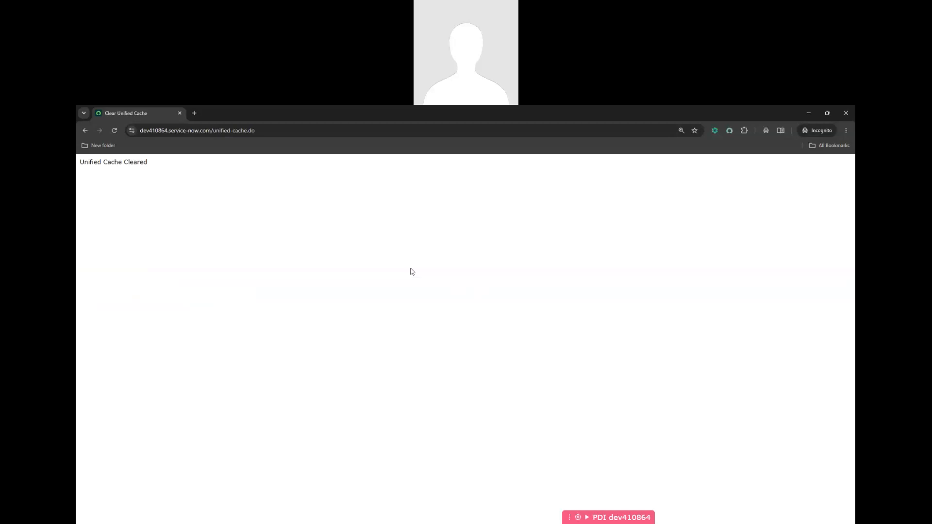
Remove the page path from the address to reload the instance home page
double_click(213, 130)
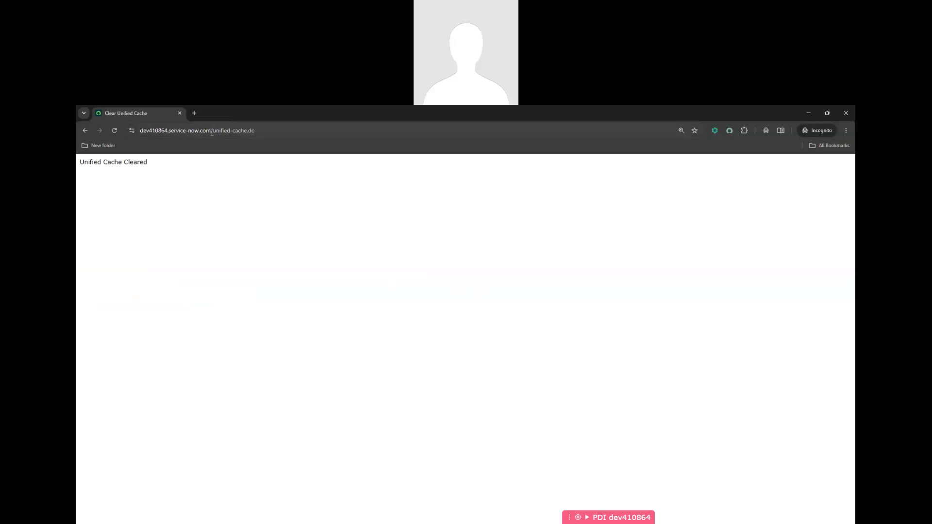
left_click_drag(275, 135, 275, 135)
key("BackSpace")
key("Return")
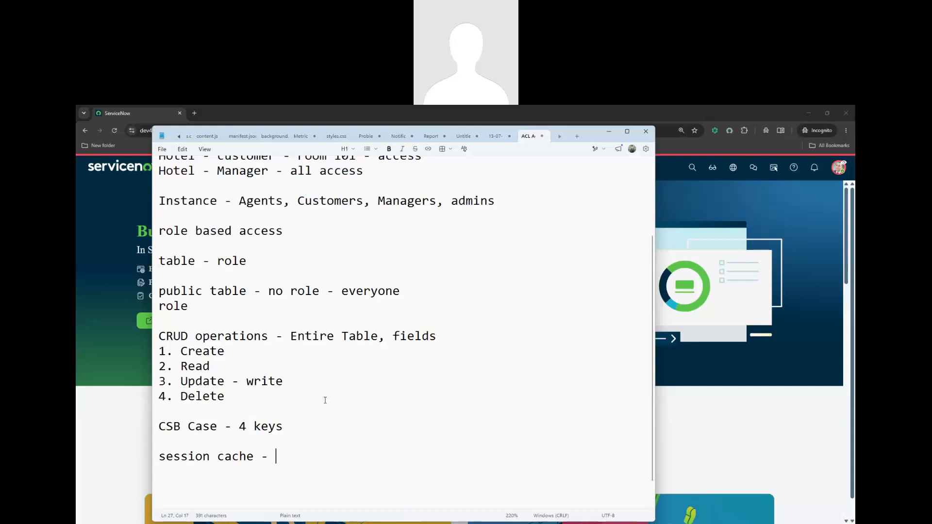
Scroll the Notepad notes to the unfinished 'session cache -' line under 'CSB Case - 4 keys'
scroll(326, 400, "down", 1)
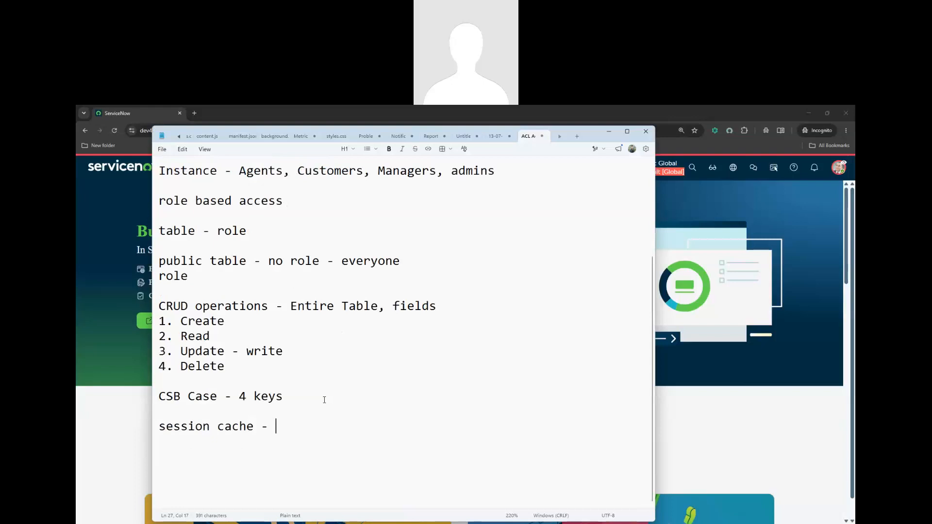
Check the navigator for 'csb', then end the current impersonation
left_click(724, 423)
left_click(184, 167)
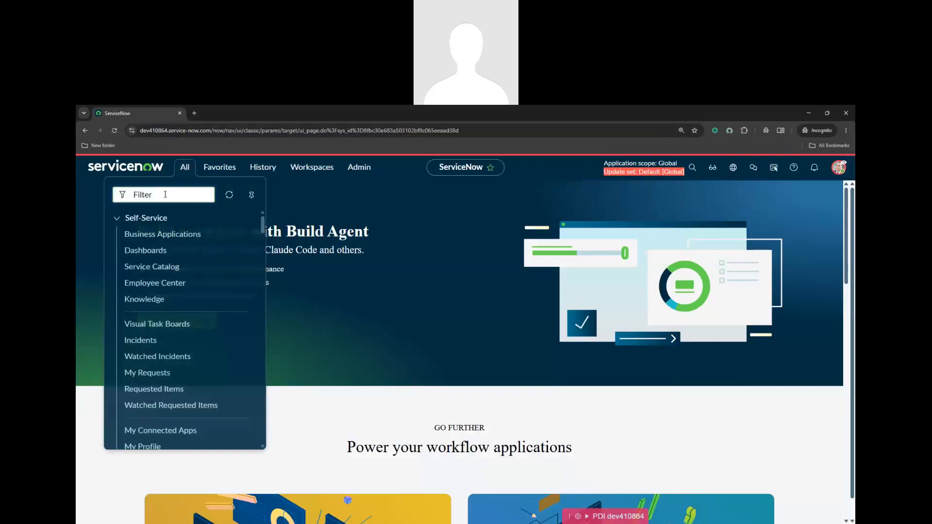
type("csb")
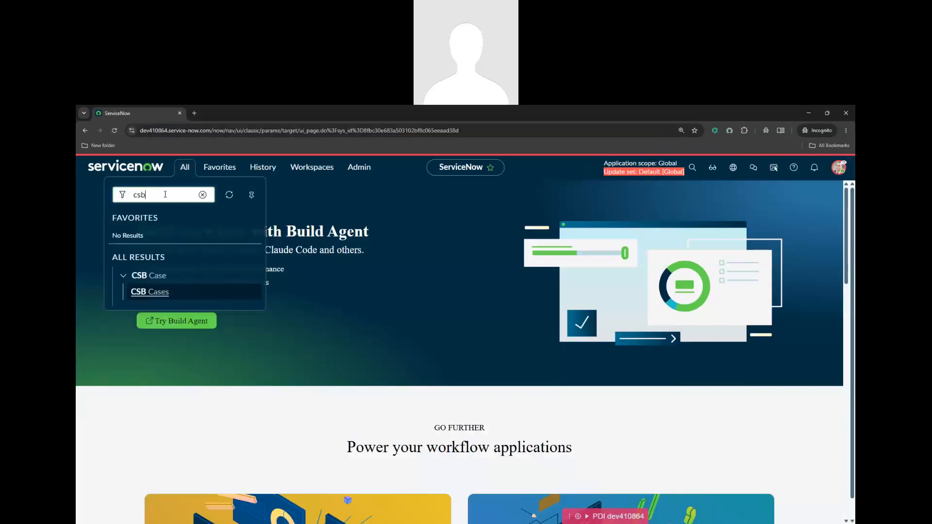
left_click(839, 169)
left_click(736, 302)
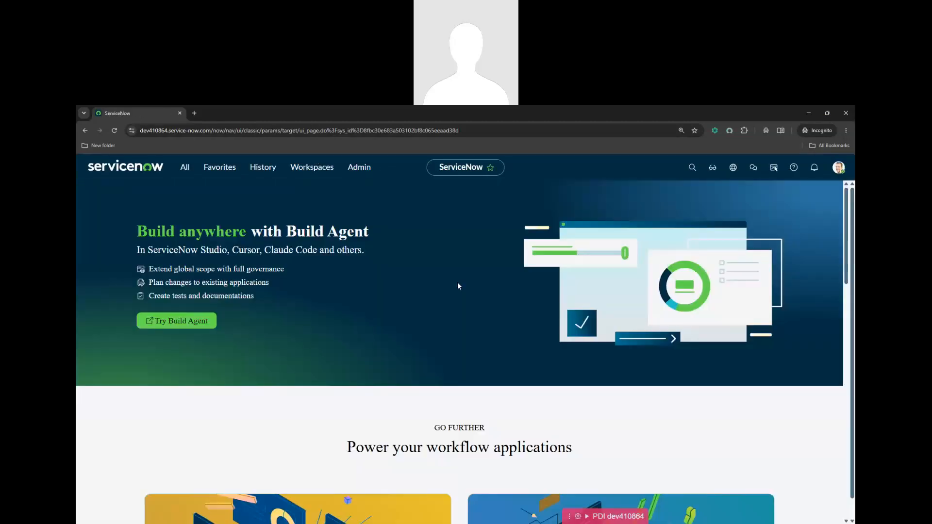
Impersonate a different test user found through the user name search
left_click(838, 168)
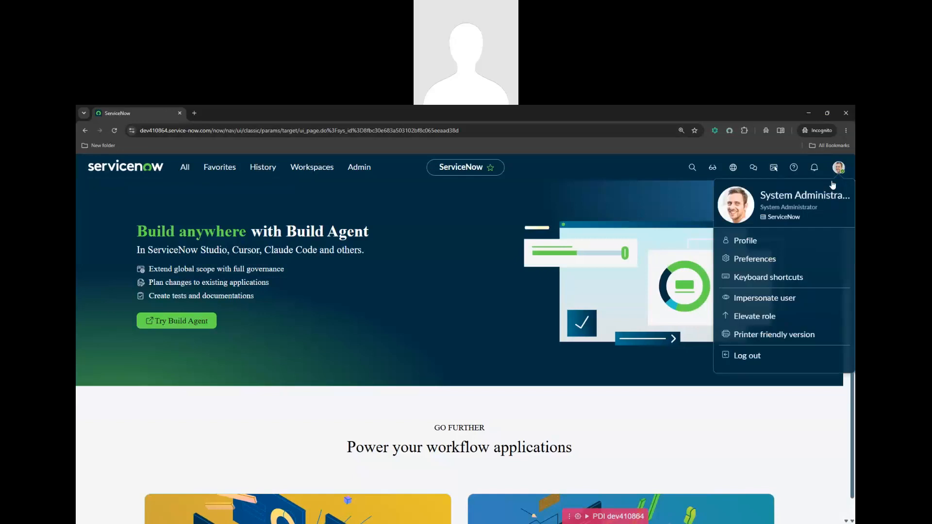
left_click(754, 299)
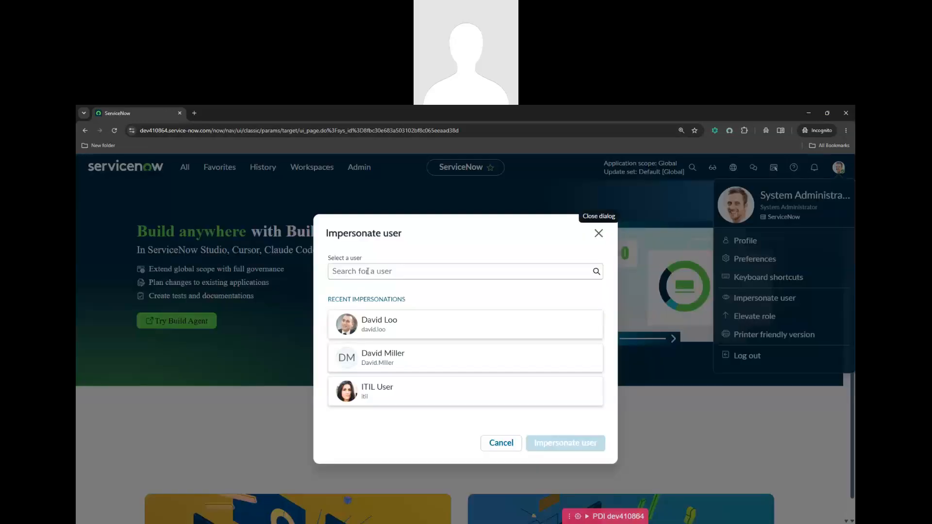
left_click(367, 272)
type("abe")
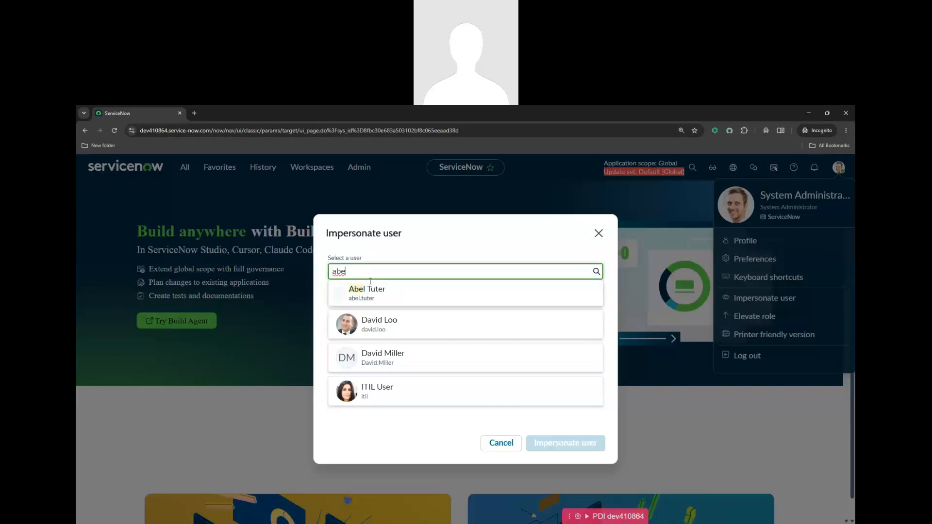
left_click(391, 304)
key("Return")
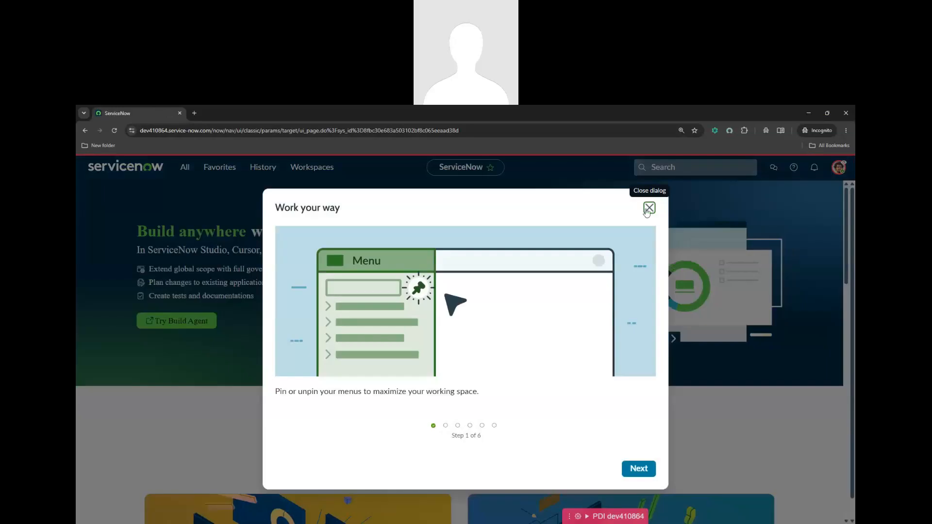
left_click(649, 208)
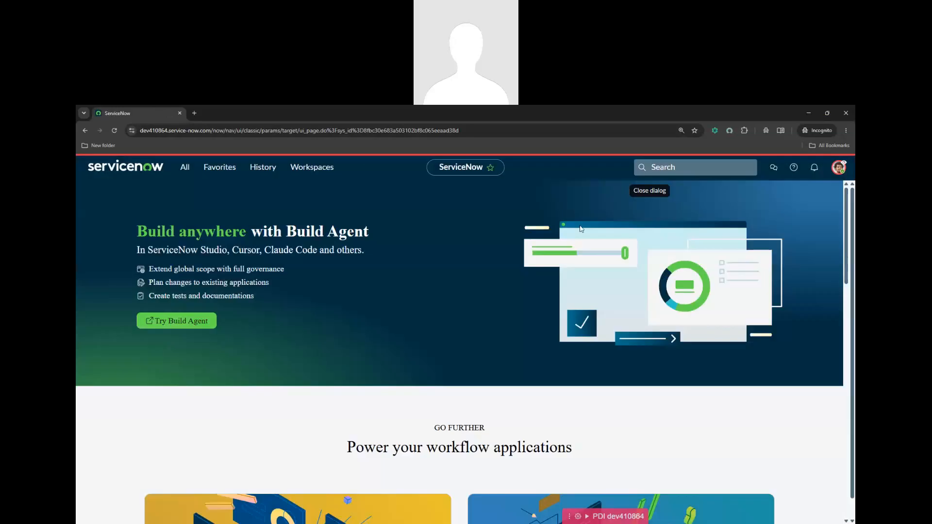
Search the navigator for 'csb cases' and confirm it returns no results
left_click(183, 174)
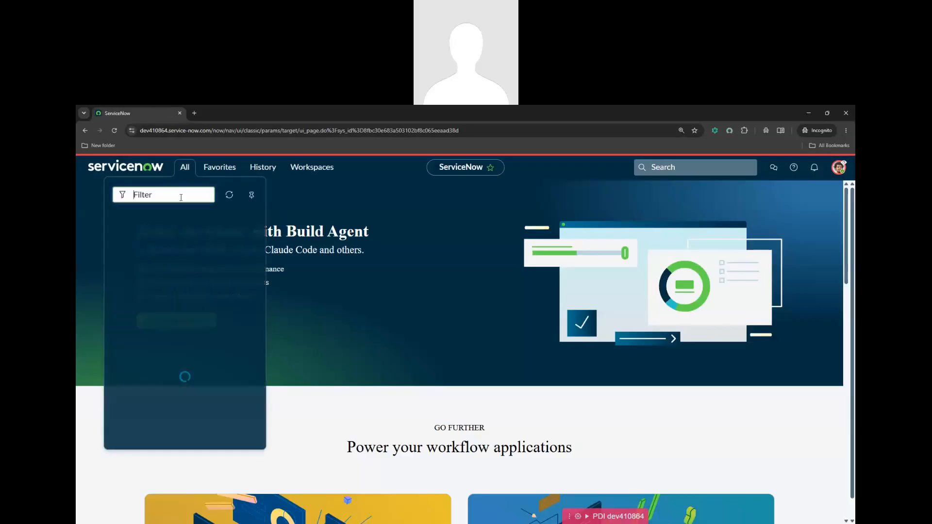
type("csb")
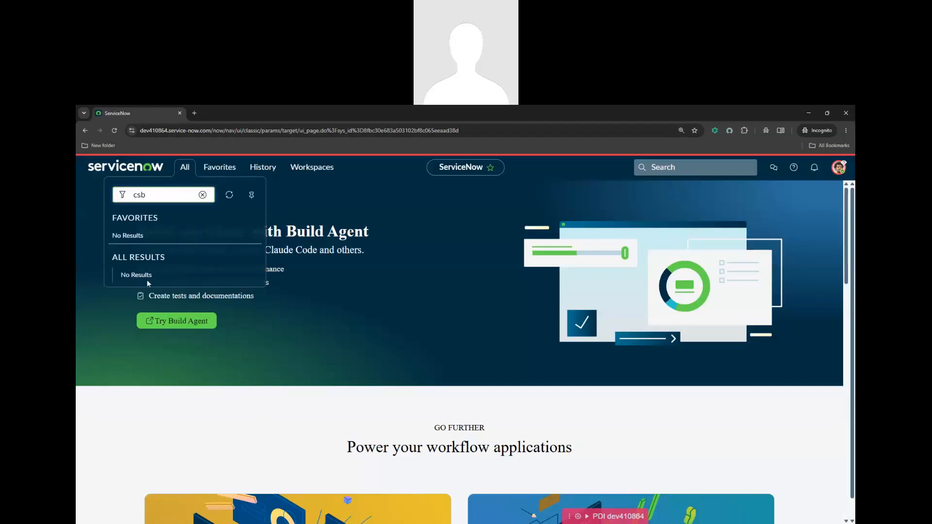
type(" cases")
left_click(359, 323)
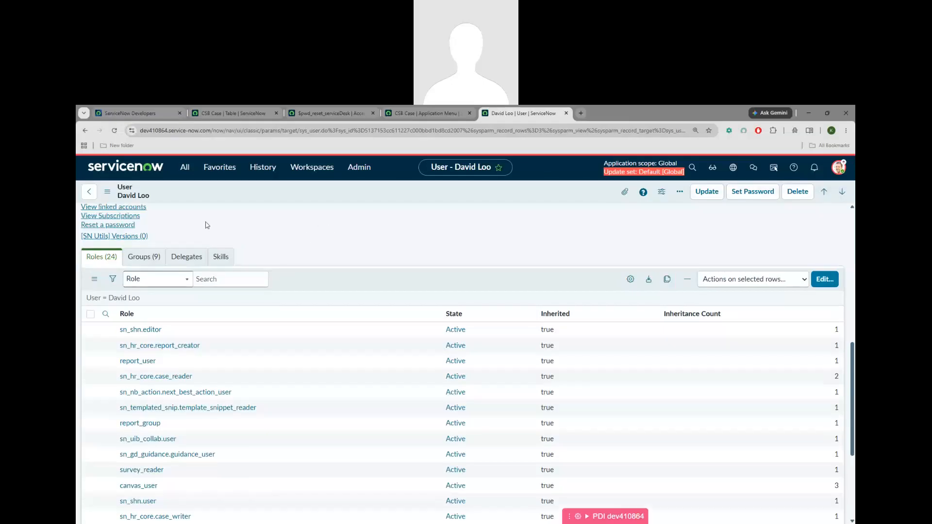
Return to the Users list and filter the Name column down to the single matching user
left_click(85, 132)
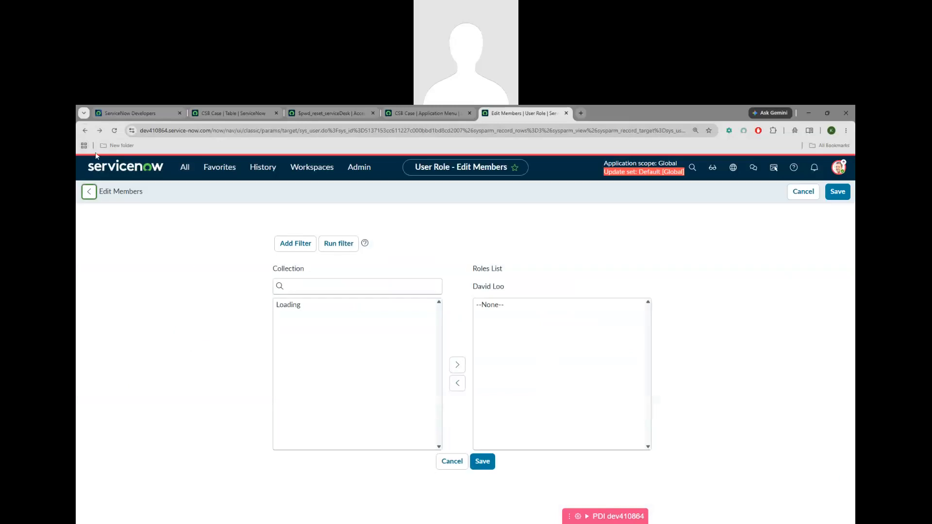
right_click(85, 132)
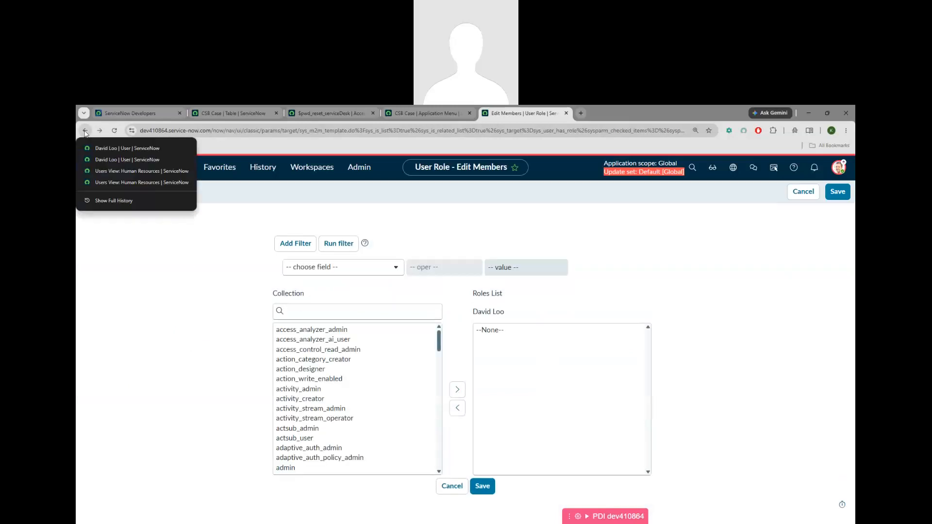
left_click(111, 170)
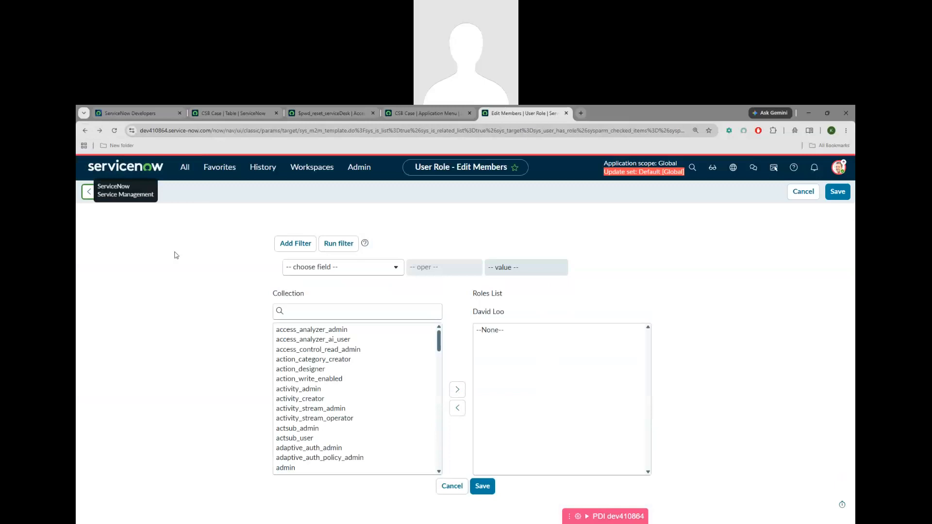
left_click(262, 167)
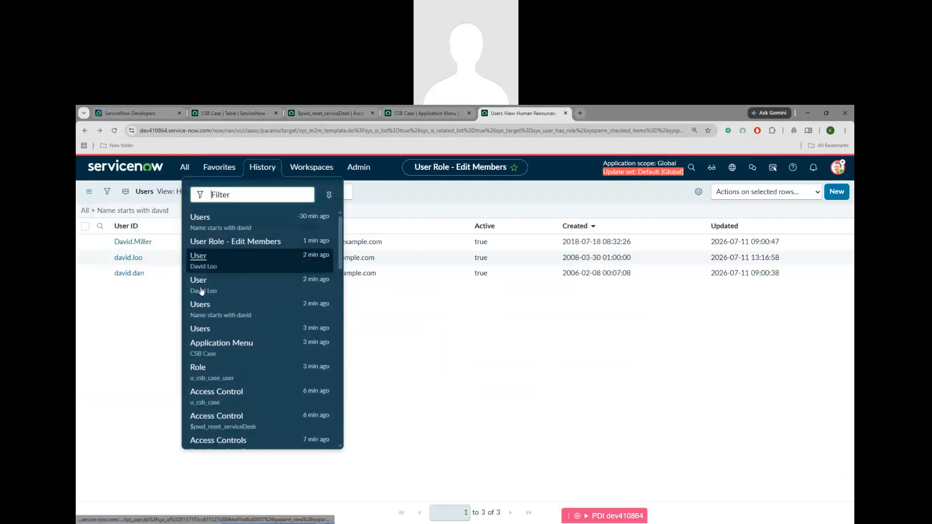
left_click(211, 316)
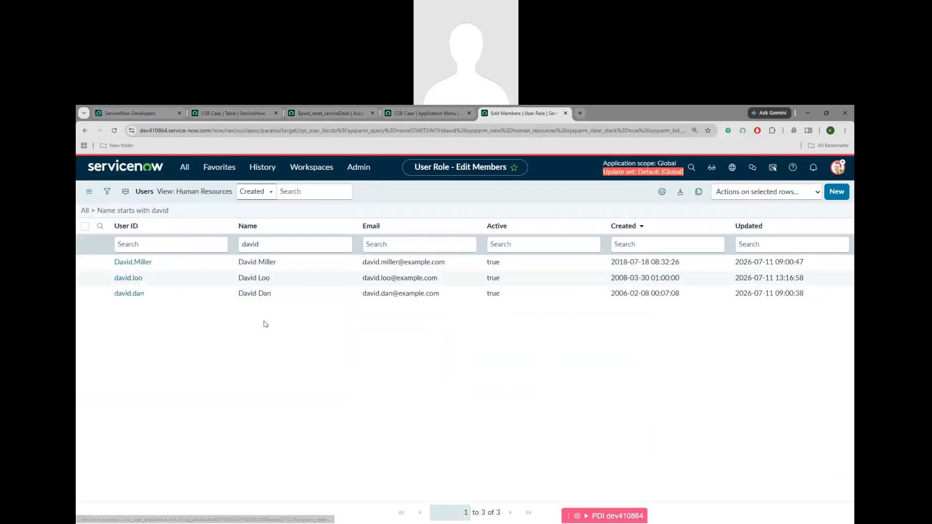
double_click(275, 244)
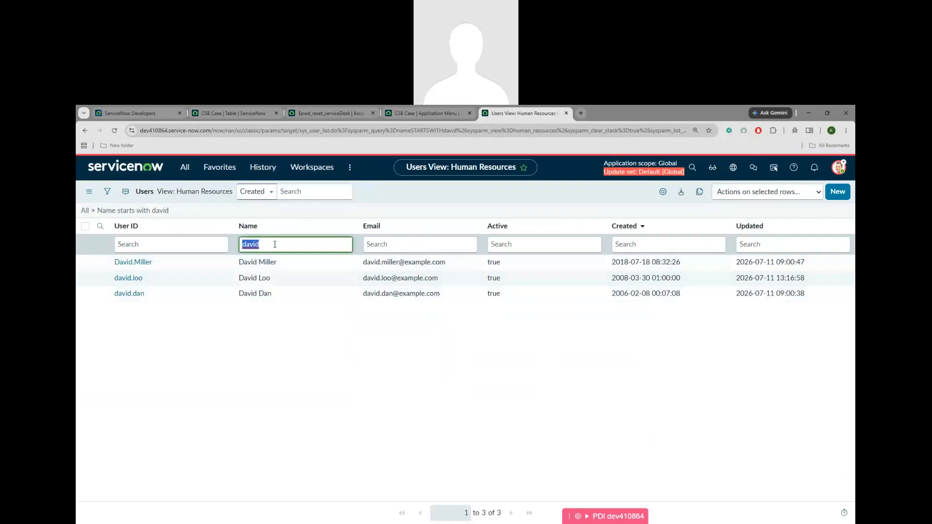
type("abel")
key("Return")
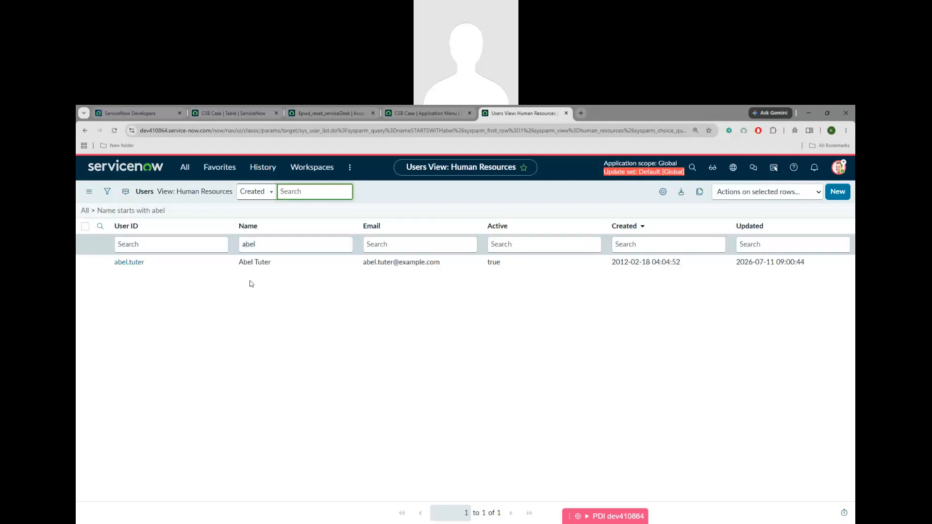
Open the matching user's record in the Default form view
left_click(129, 262)
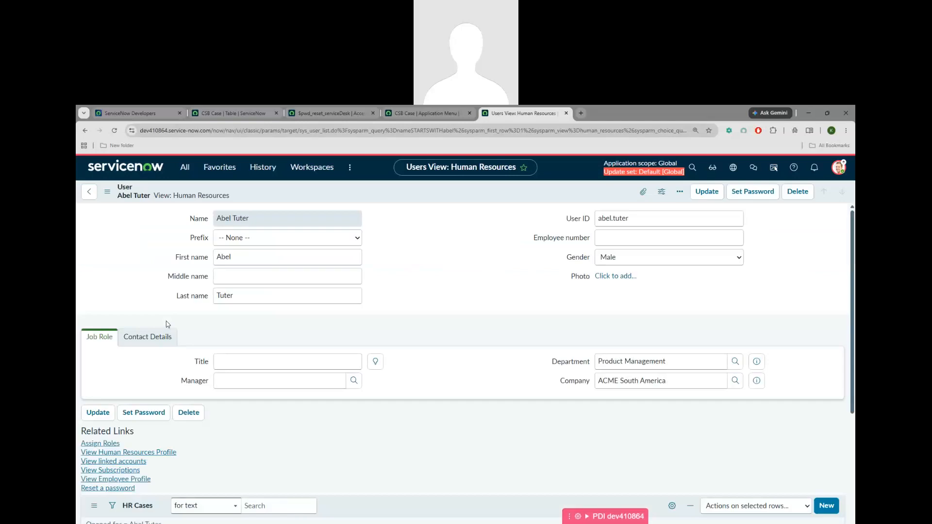
left_click(184, 194)
left_click(173, 195)
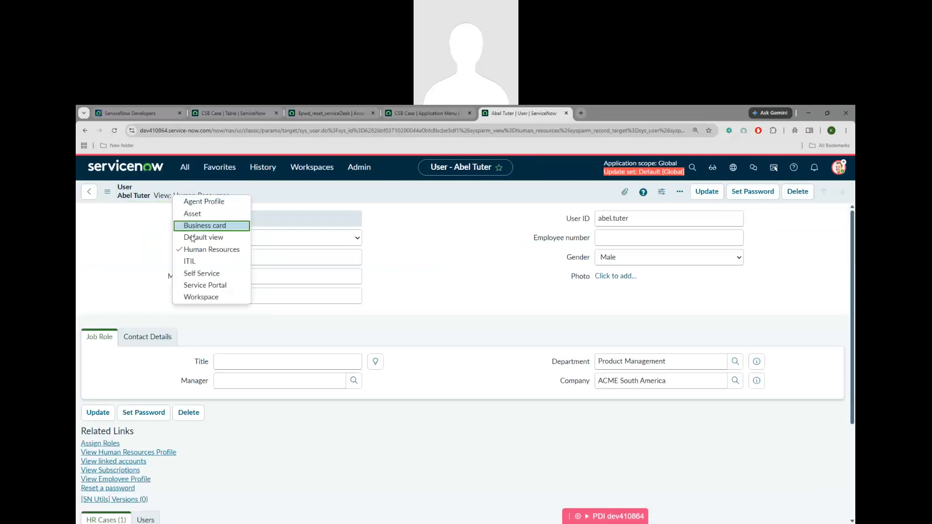
left_click(467, 294)
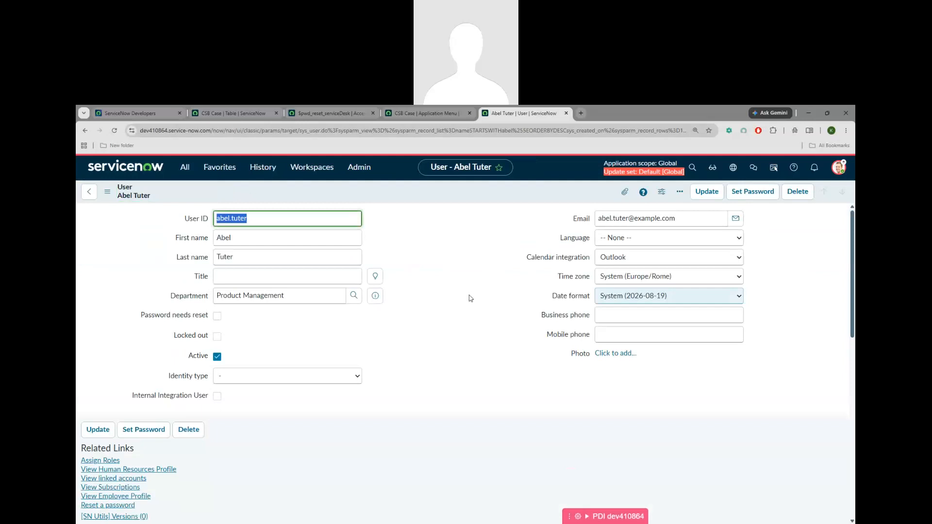
Add the u_csb_case_user role to the user and save, giving 25 roles
scroll(446, 333, "down", 5)
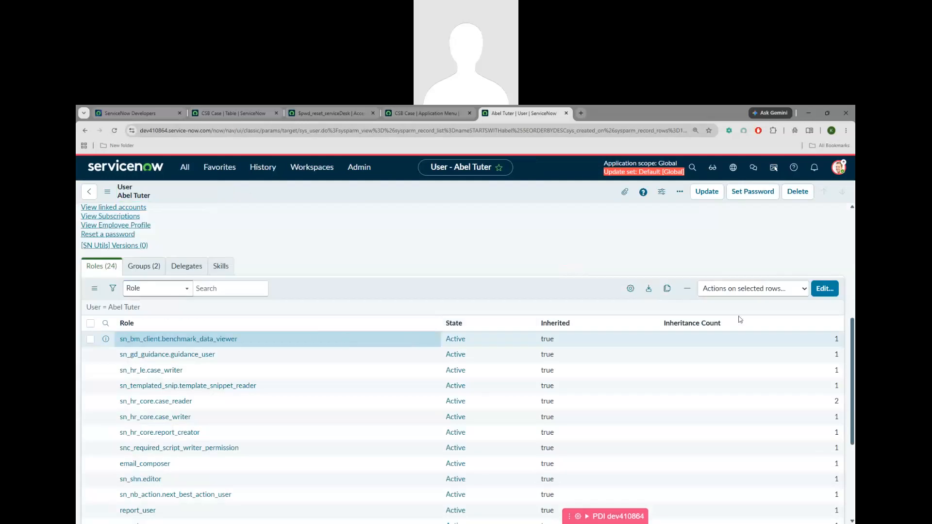
left_click(825, 288)
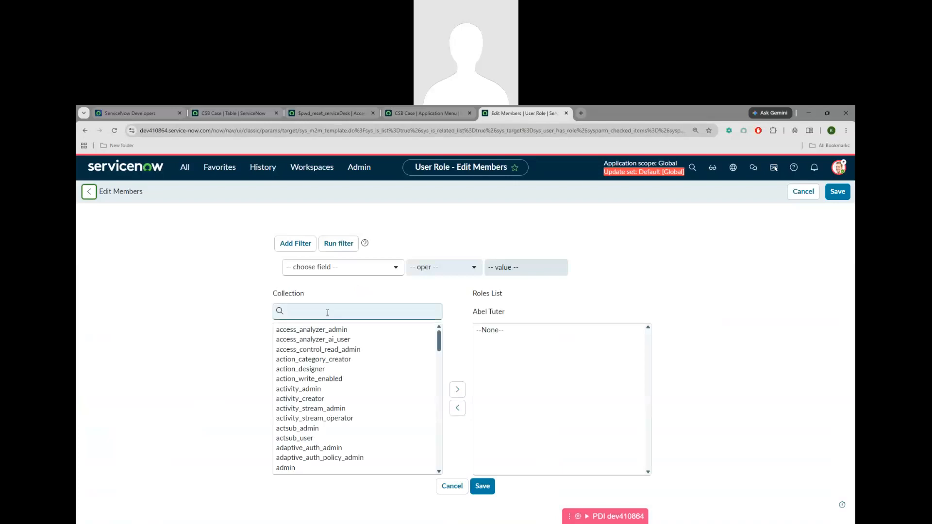
left_click(328, 313)
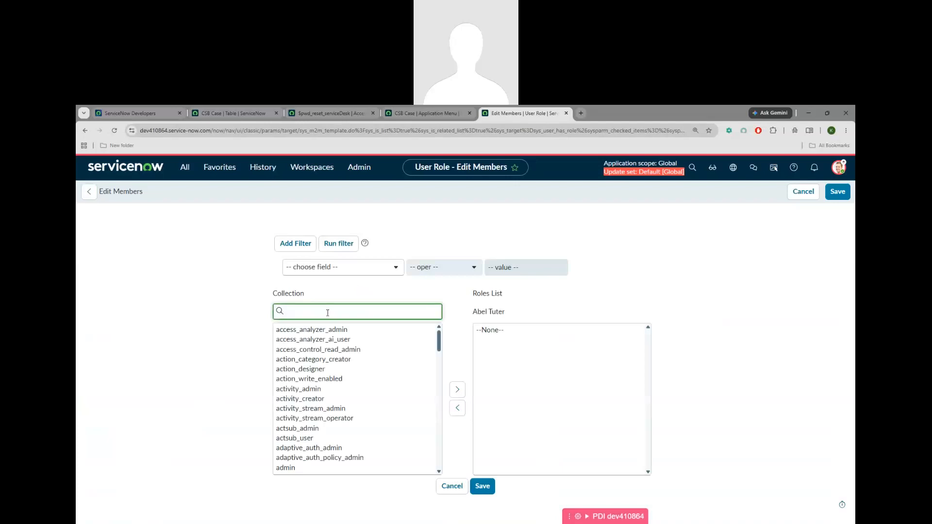
type("U_csb")
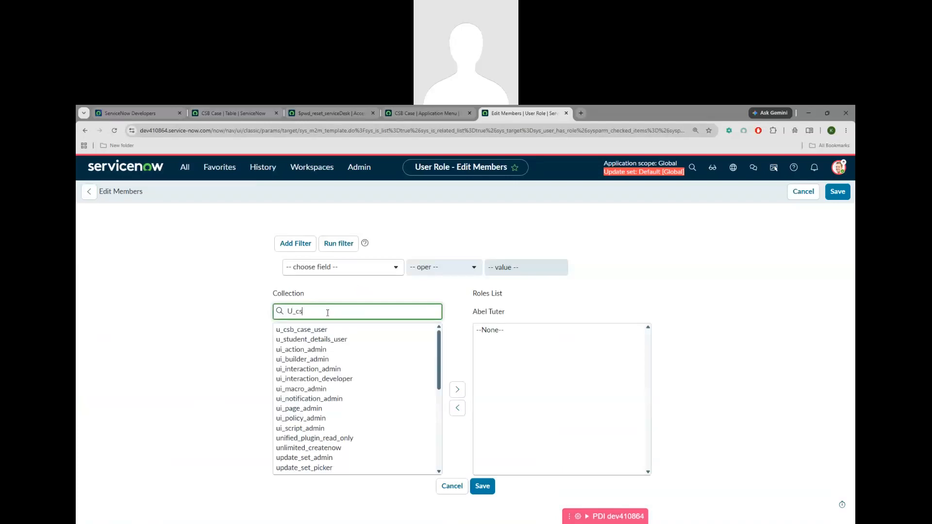
double_click(316, 330)
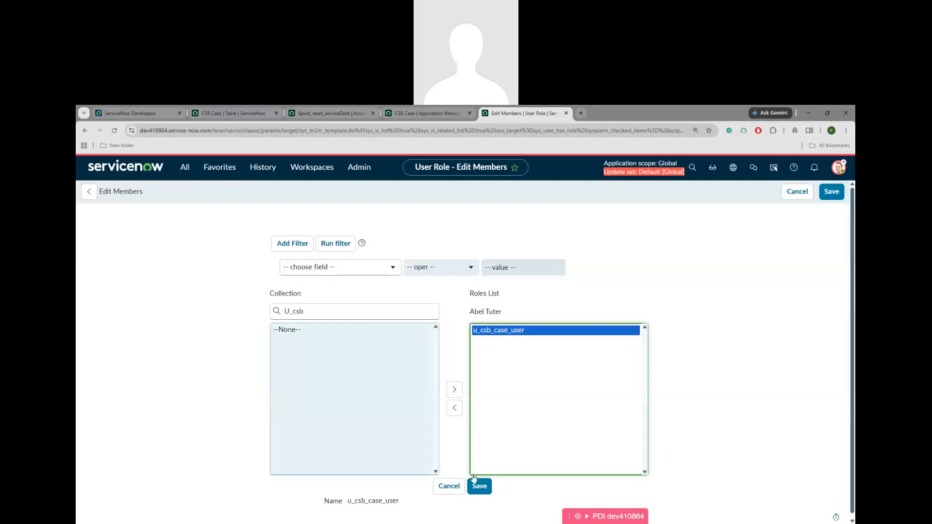
left_click(485, 492)
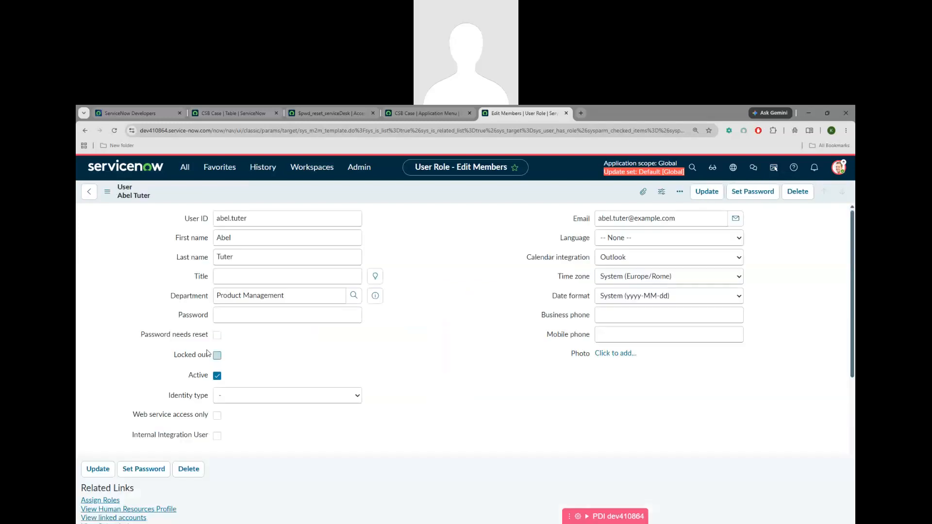
Switch to the incognito ServiceNow window
scroll(397, 349, "down", 6)
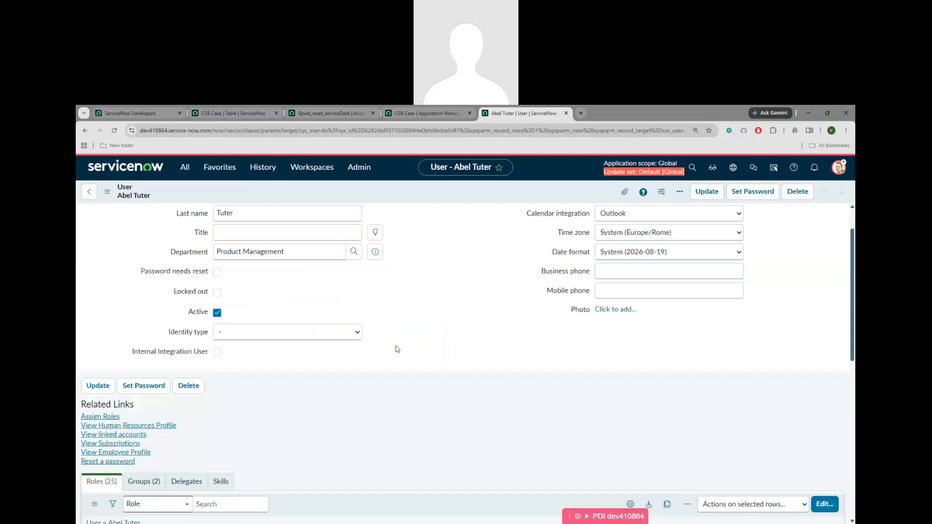
left_click(473, 507)
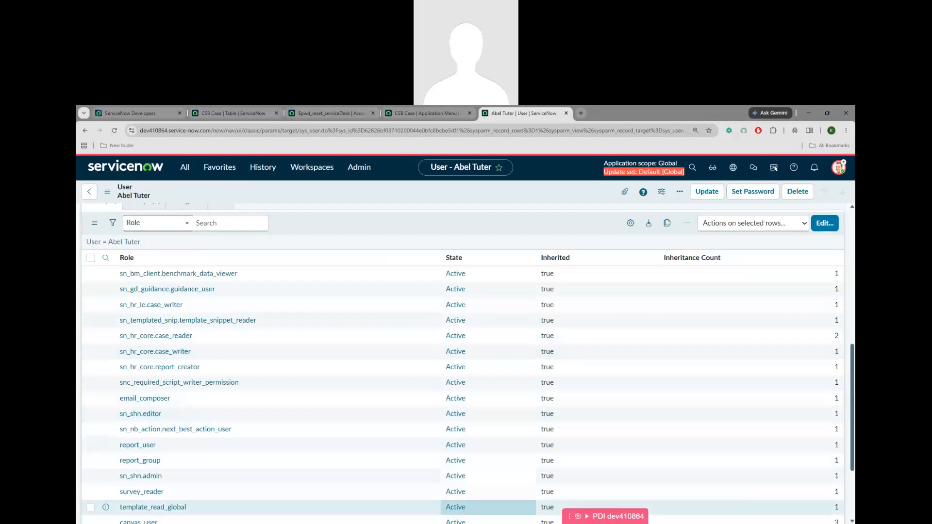
left_click(494, 492)
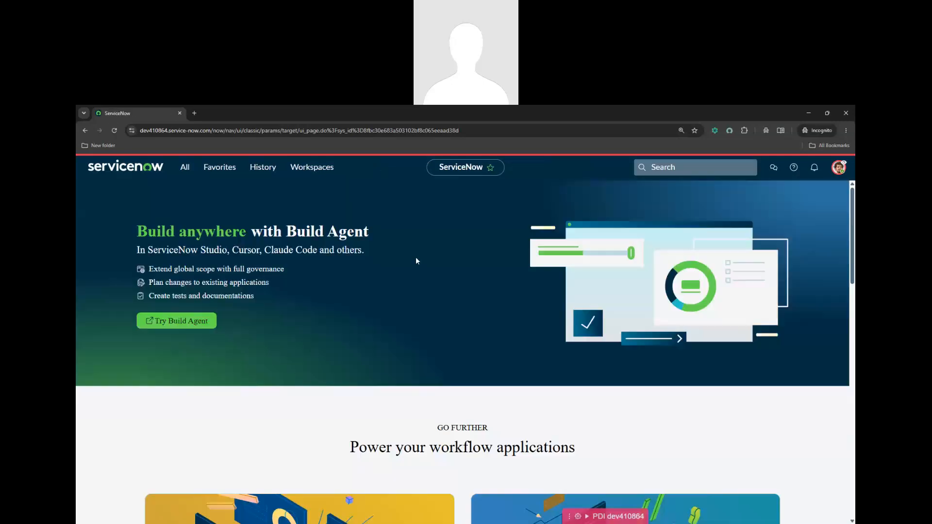
Filter the navigator for 'CSB', then load cache.do to clear the instance cache
left_click(185, 170)
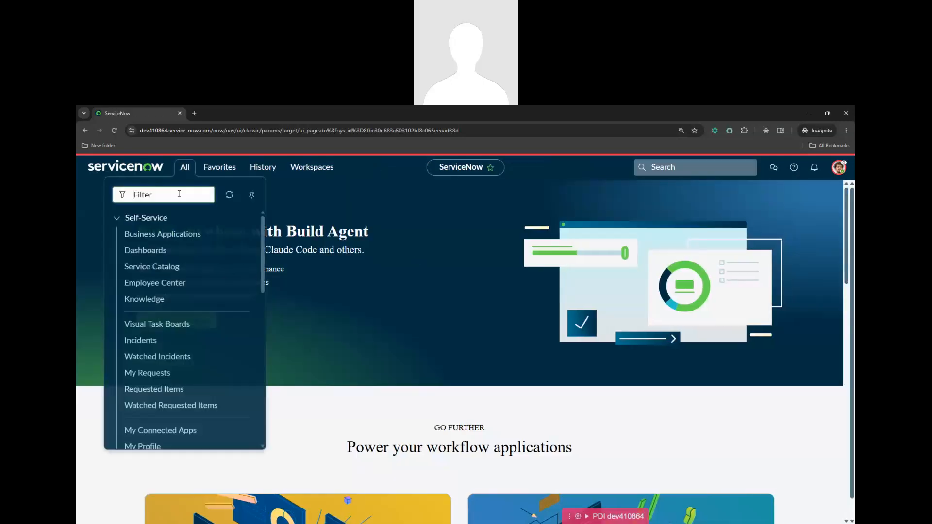
type("CSB")
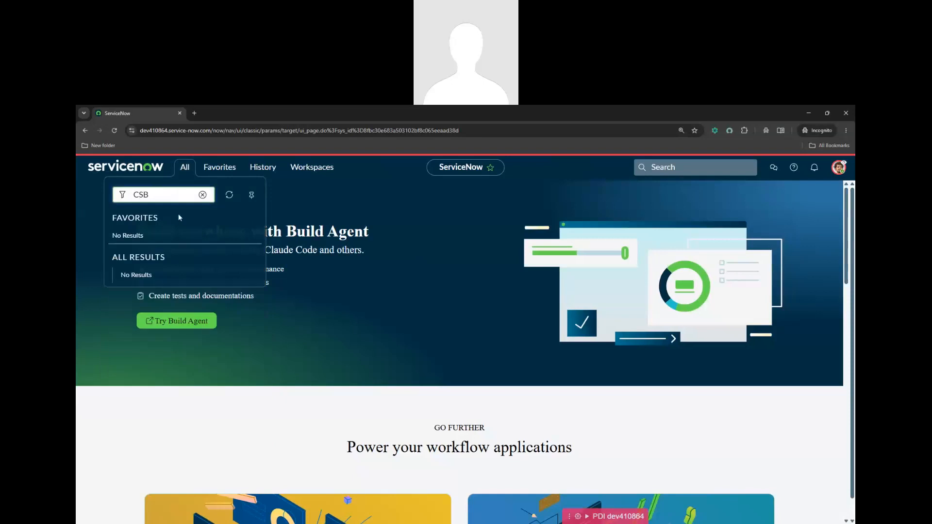
left_click_drag(213, 131, 384, 131)
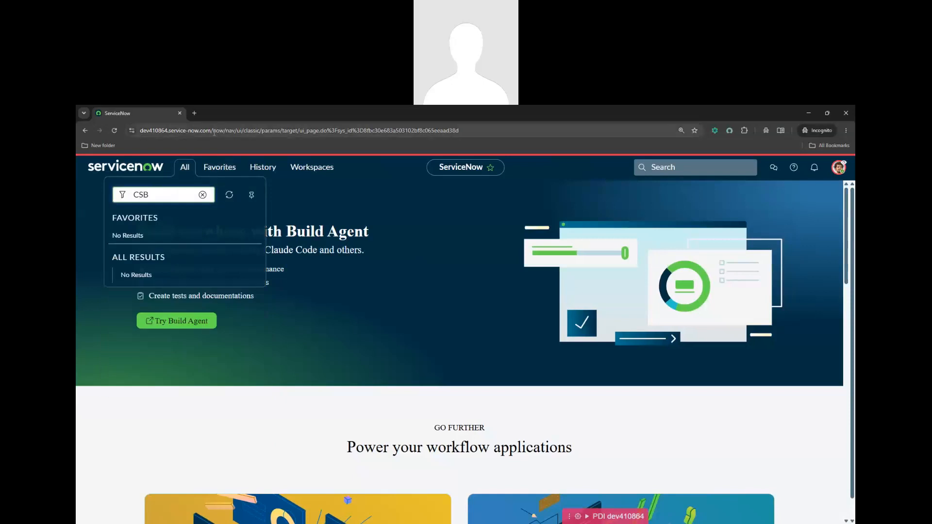
left_click_drag(470, 132, 473, 136)
type("cache.do")
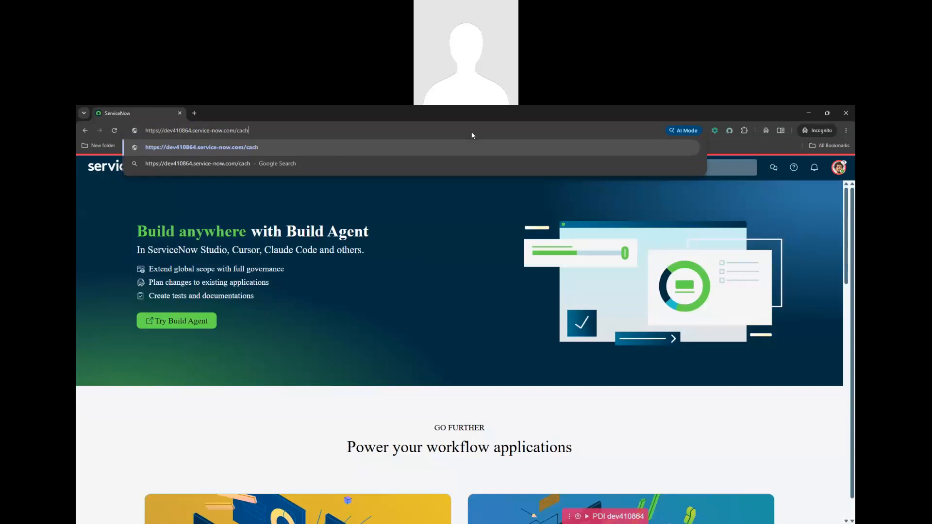
key("Return")
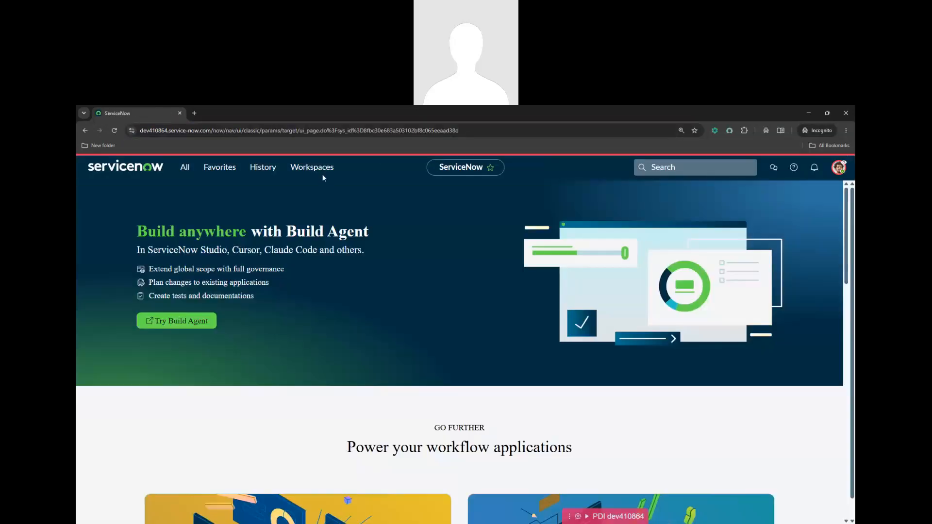
Refresh the navigator menu items and search 'csb' again, still with no results
left_click(184, 167)
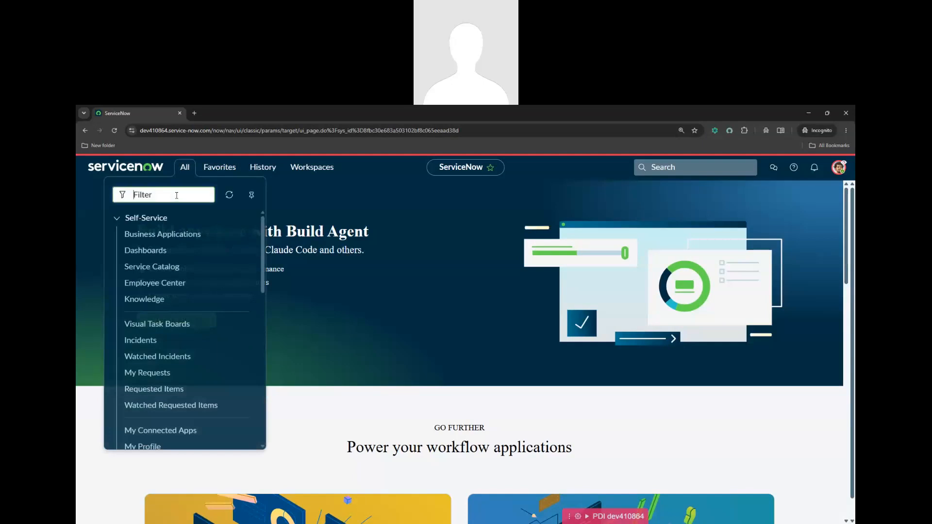
type("ca")
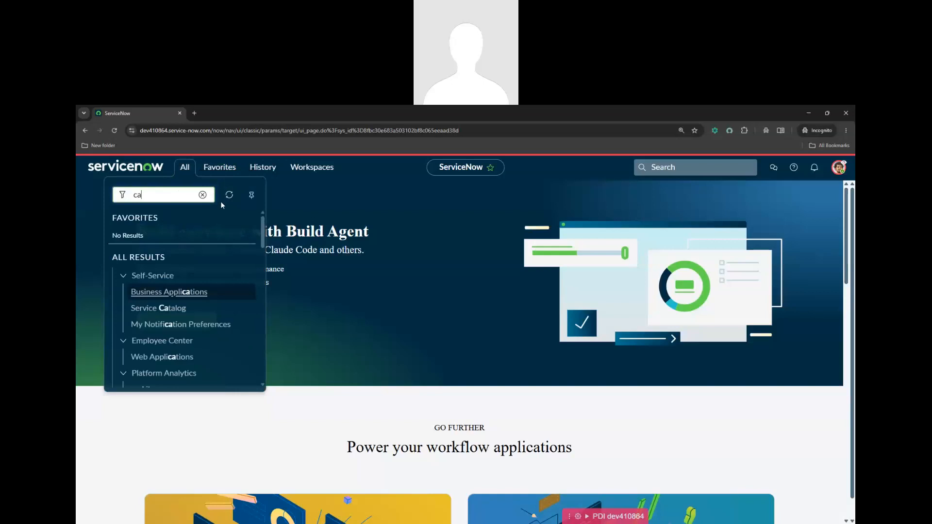
left_click(230, 195)
type("csb")
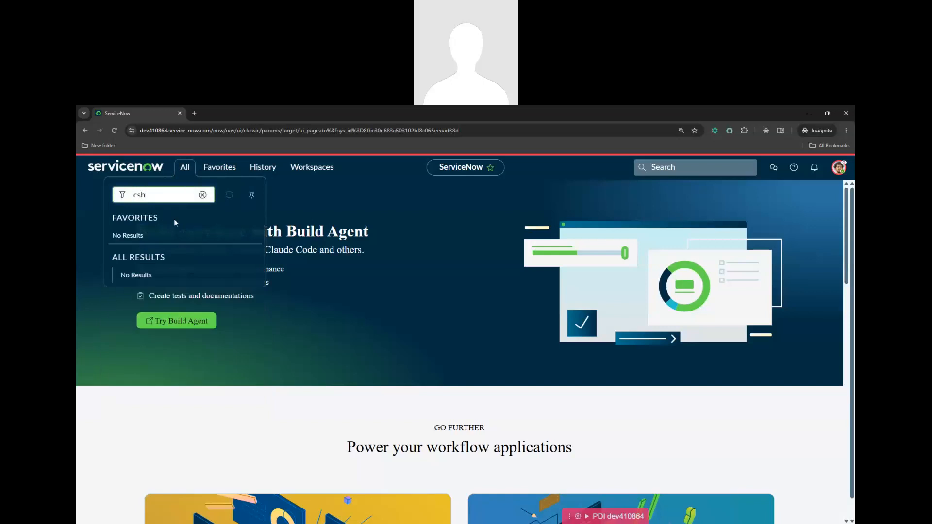
left_click(312, 201)
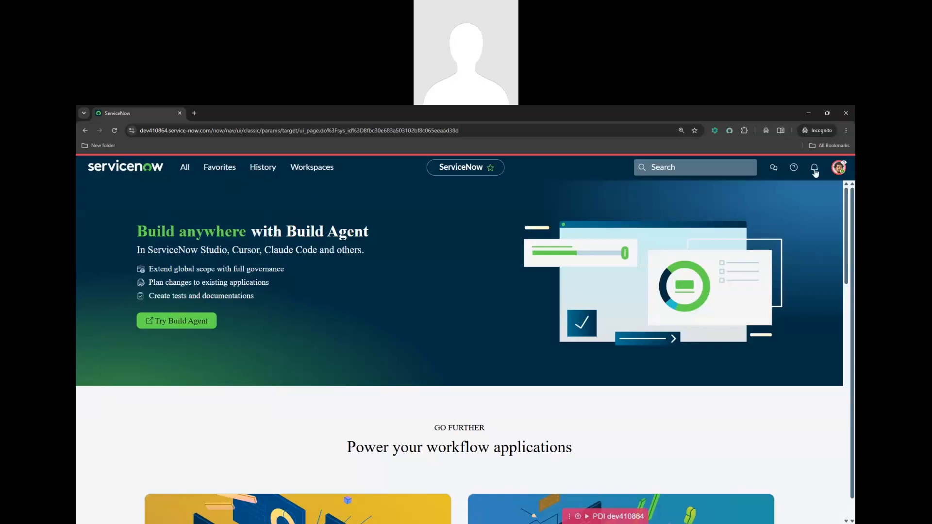
Empty the browser cache with a hard reload via developer tools, then close them
left_click(845, 130)
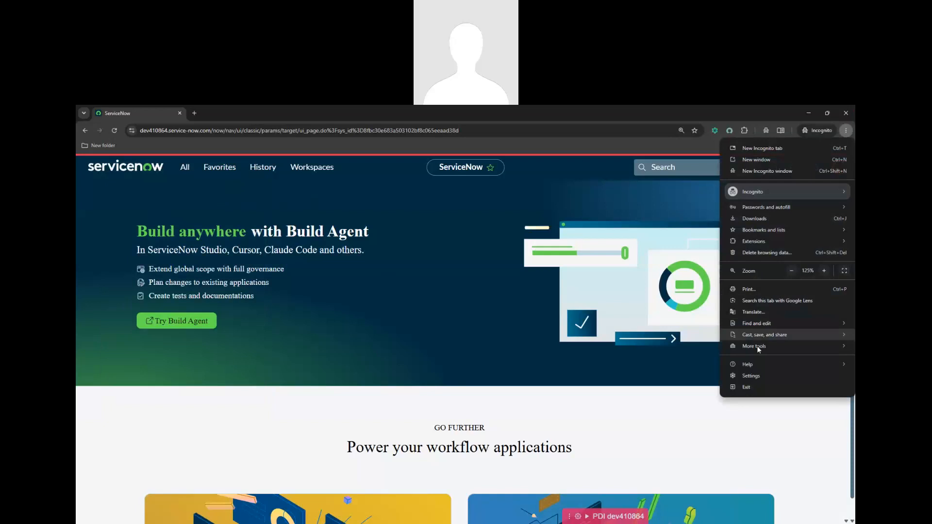
mouse_move(756, 346)
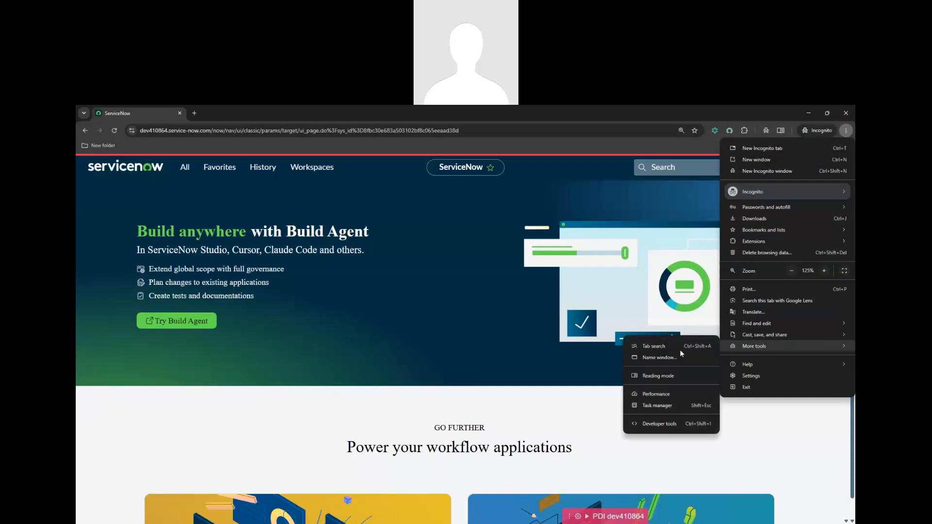
left_click(658, 424)
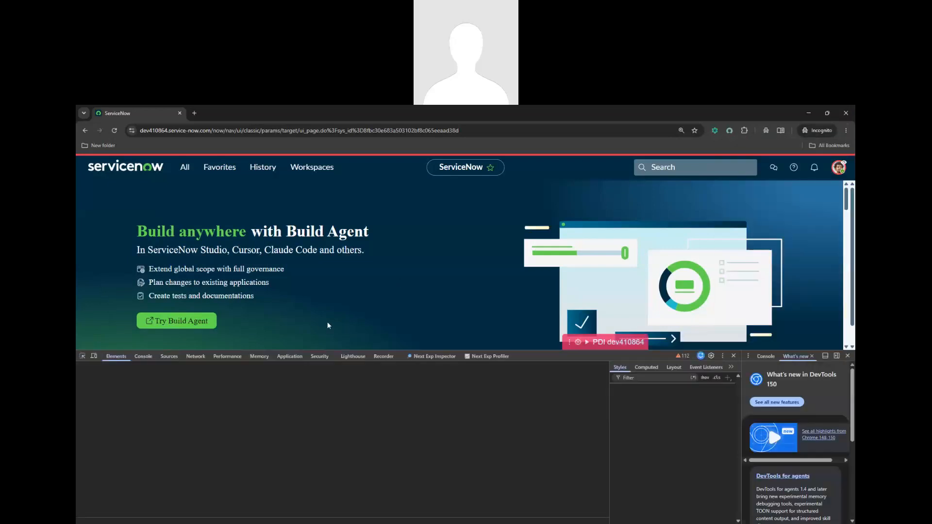
left_click(144, 356)
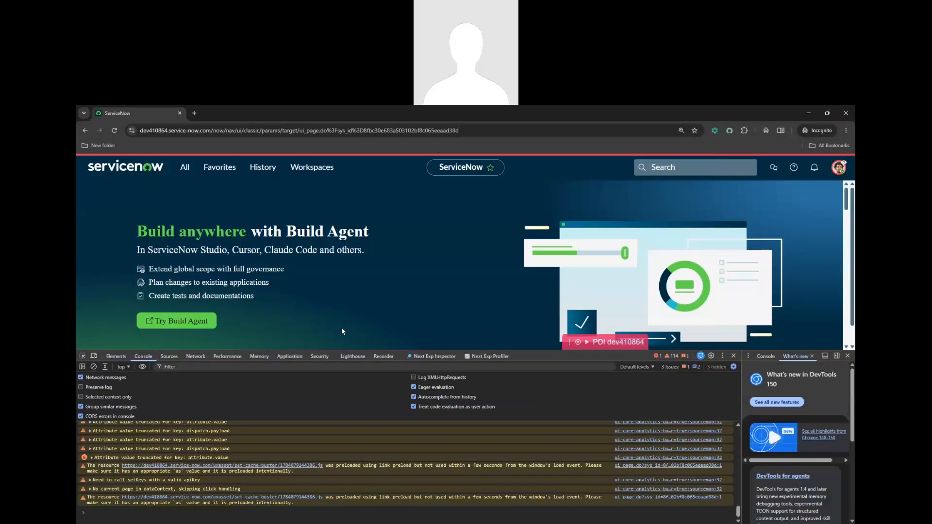
right_click(111, 131)
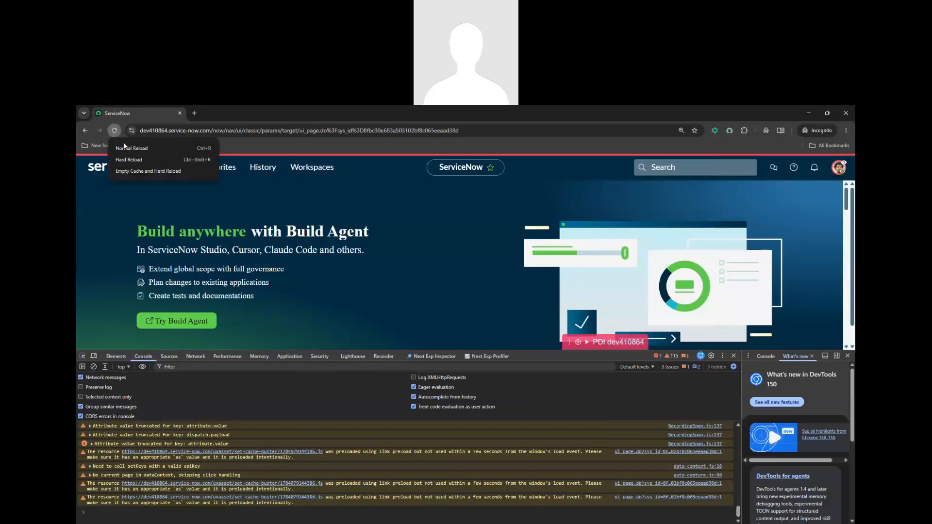
left_click(136, 172)
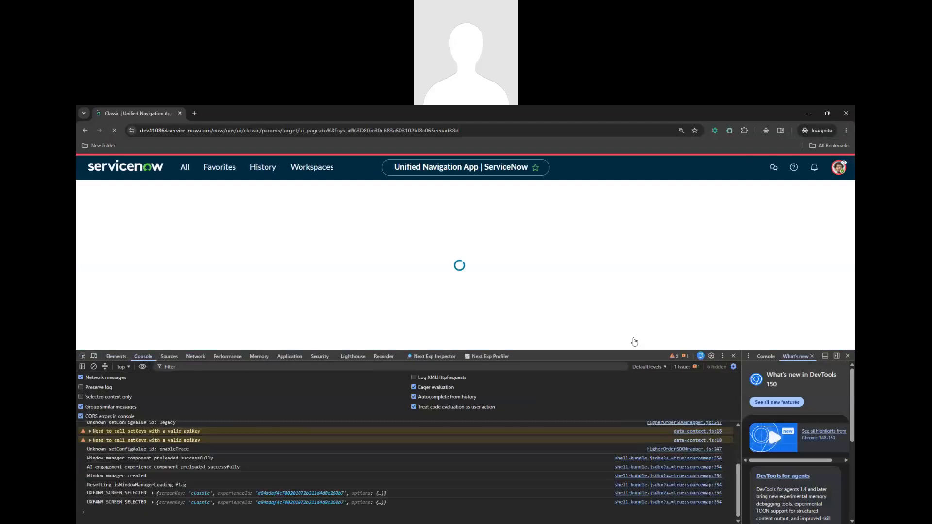
left_click(848, 356)
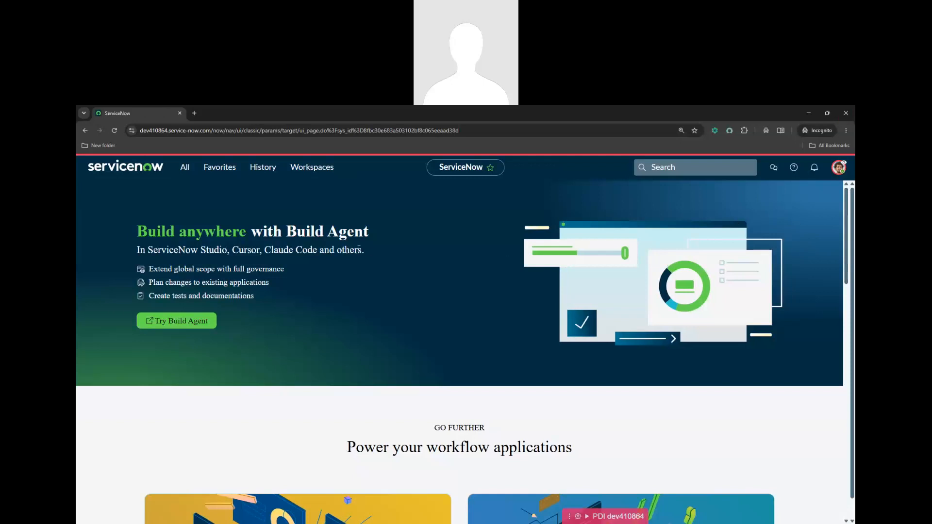
Search the navigator for 'csb' and confirm no Favorites or All Results matches
left_click(184, 170)
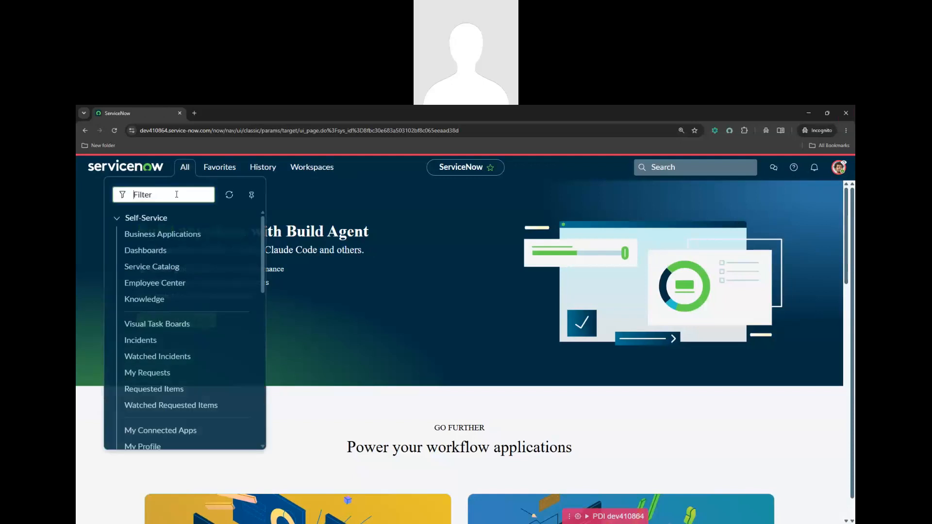
type("csb")
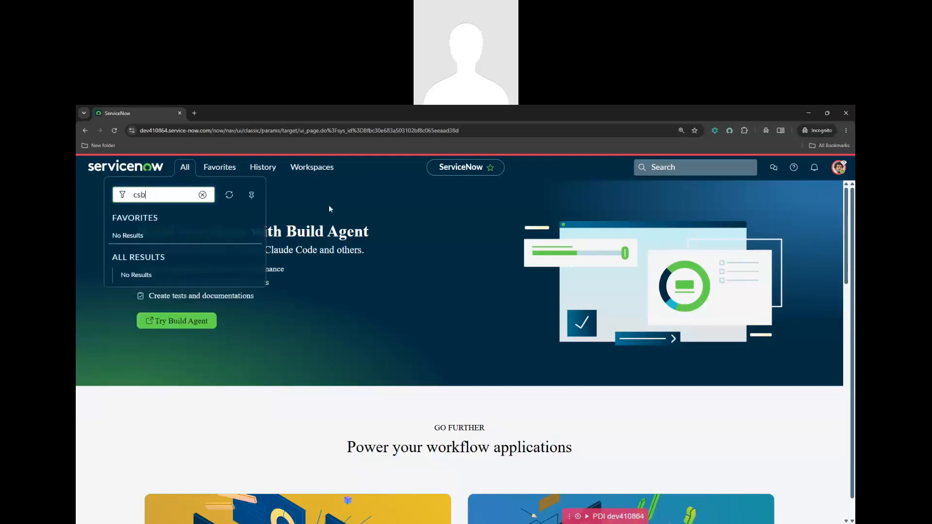
left_click(229, 195)
End the impersonation and flush the server cache through cache.do
left_click(839, 167)
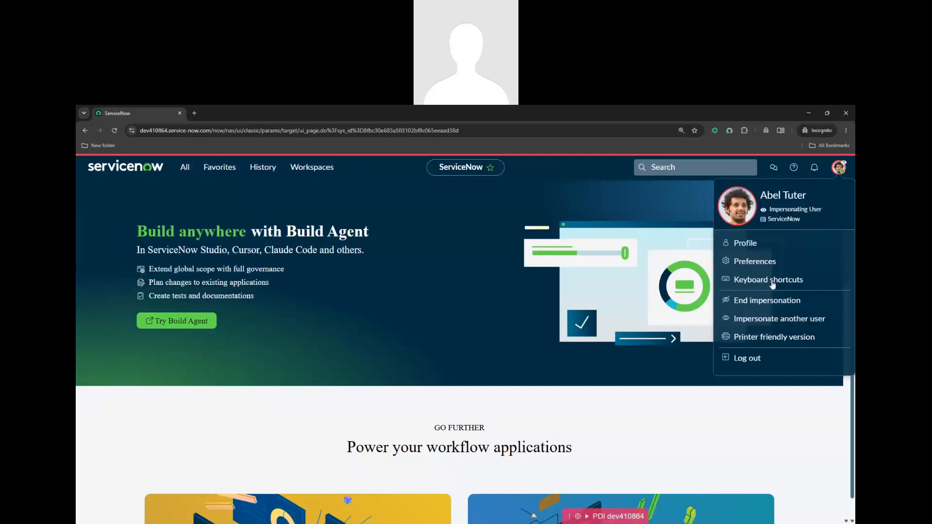
left_click(772, 301)
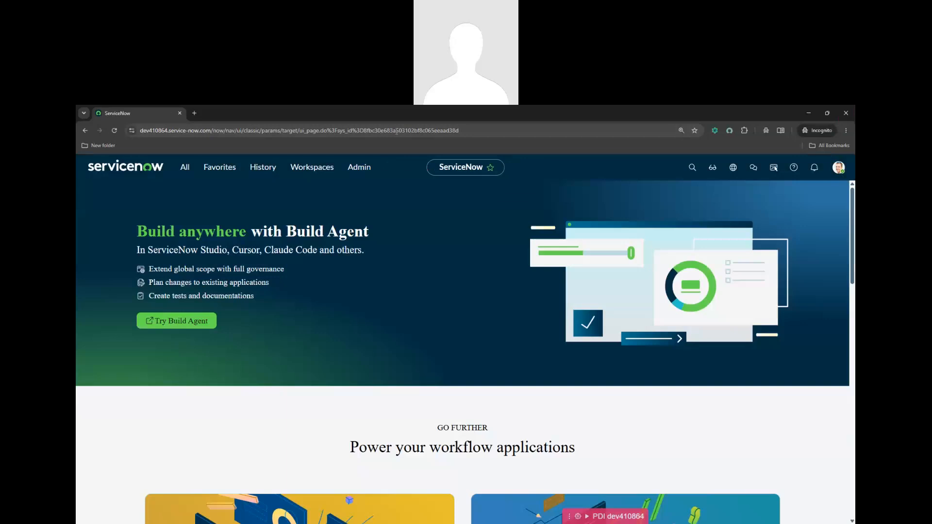
left_click_drag(212, 130, 481, 131)
type("cache.d")
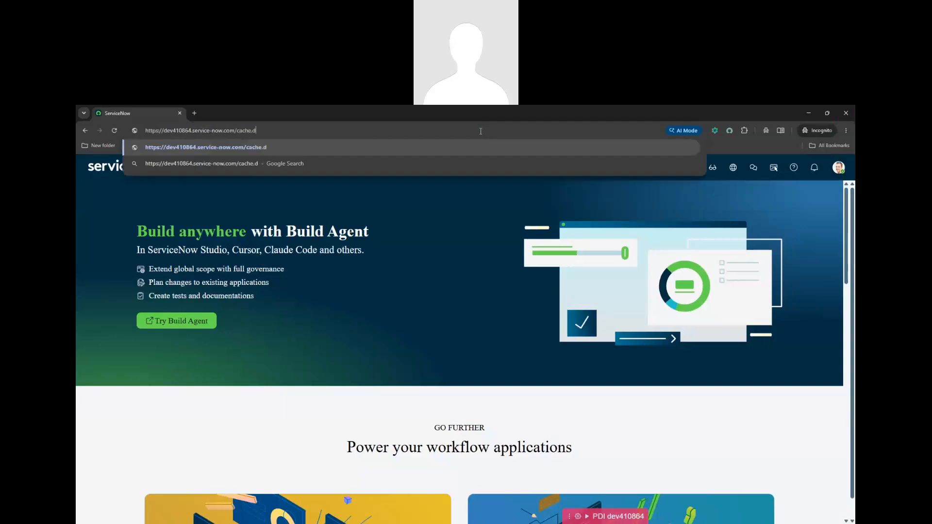
type("o")
key("Return")
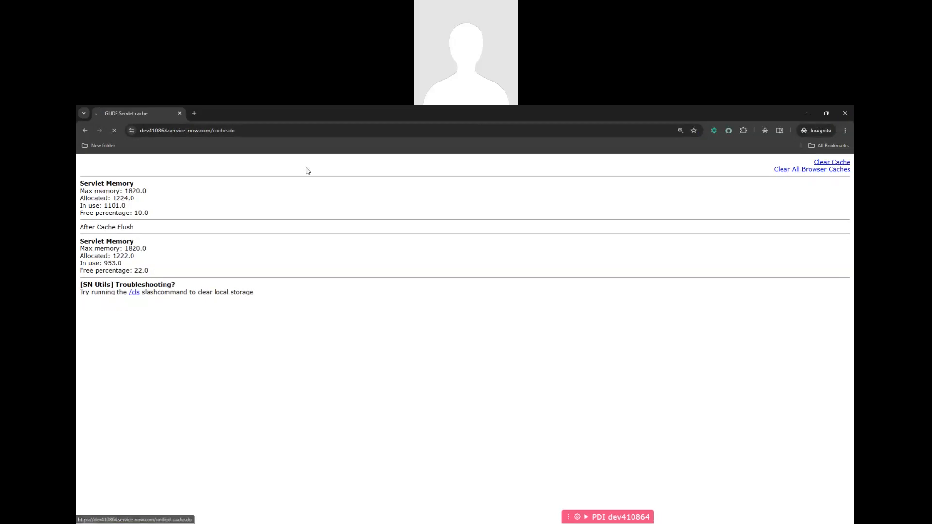
Remove cache.do from the address to reload the instance home page
left_click_drag(212, 131, 272, 131)
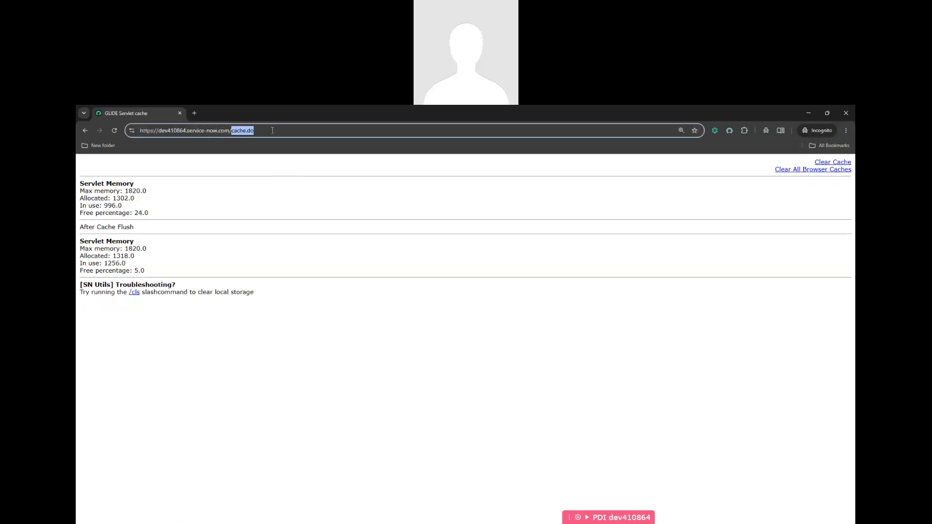
key("BackSpace")
key("Return")
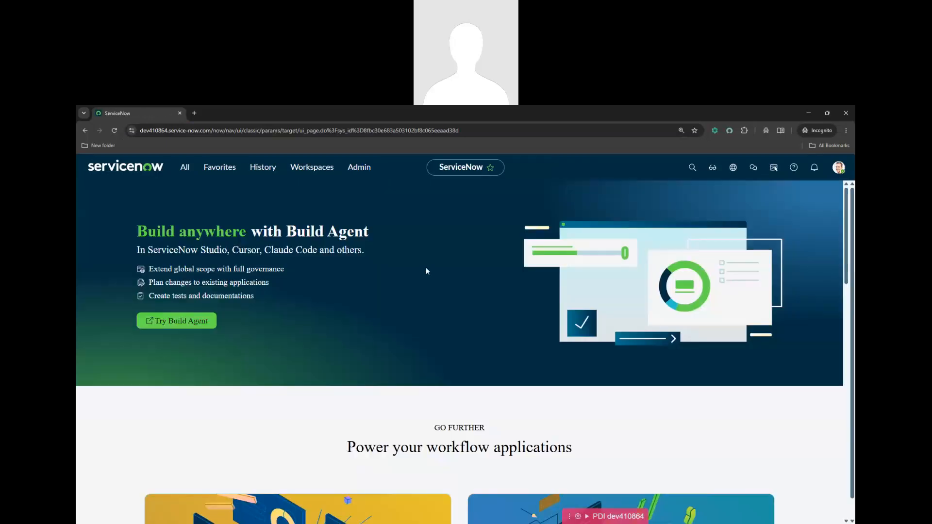
Impersonate the test user again from the avatar menu
left_click(839, 167)
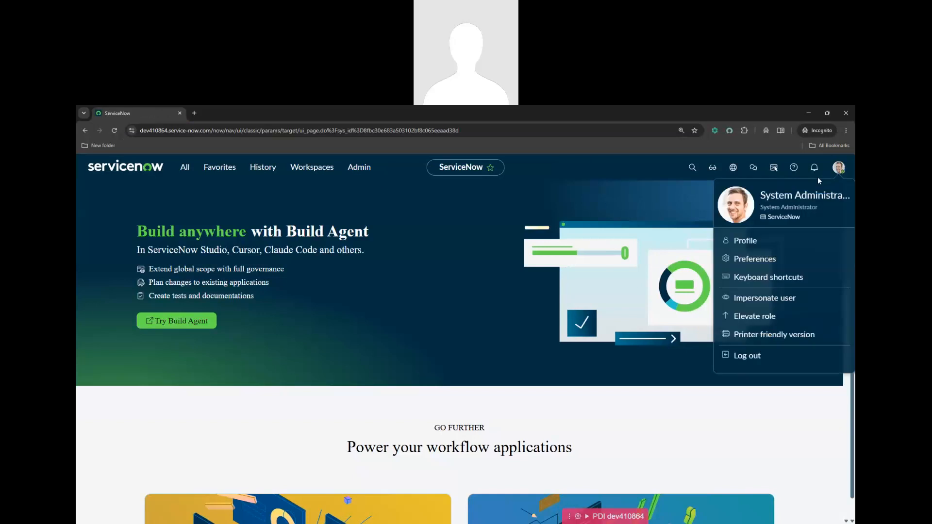
left_click(763, 298)
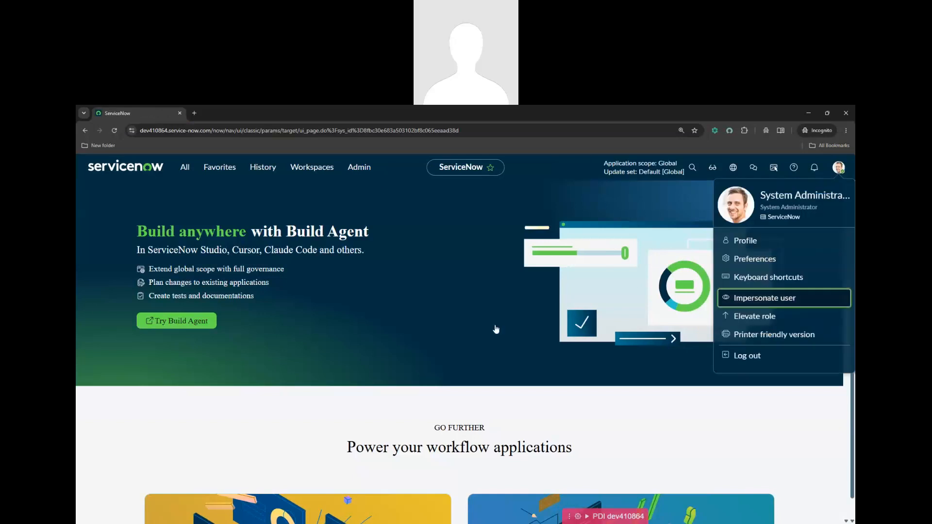
left_click(468, 313)
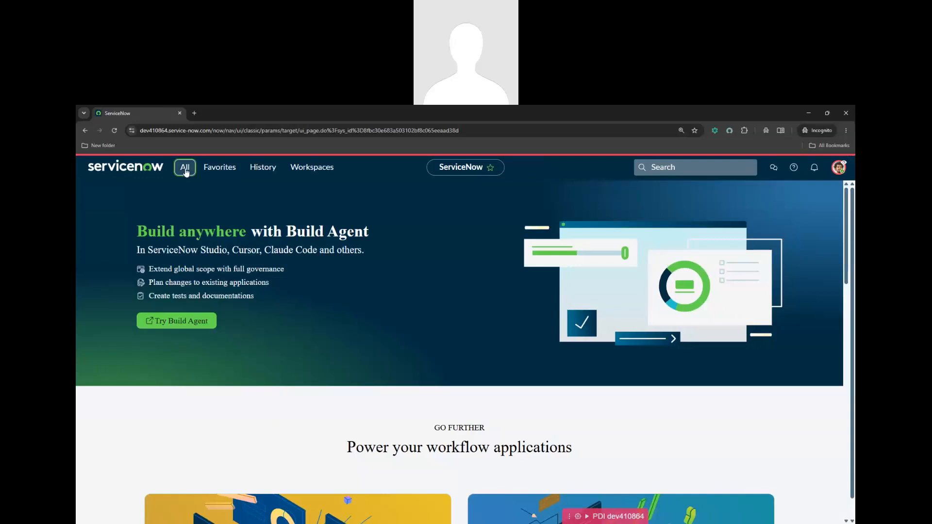
Filter the navigator for 'csb' and open CSB Cases, which shows no records
left_click(185, 170)
type("csb")
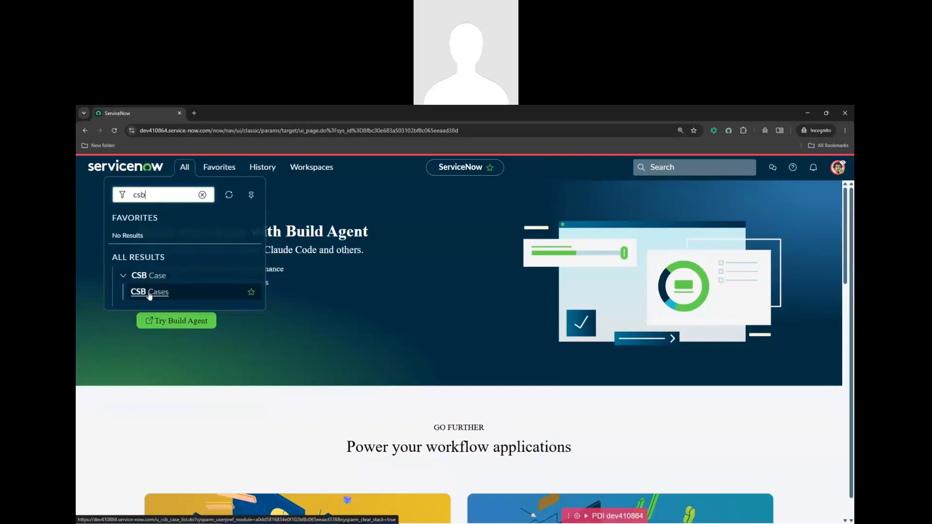
left_click(149, 293)
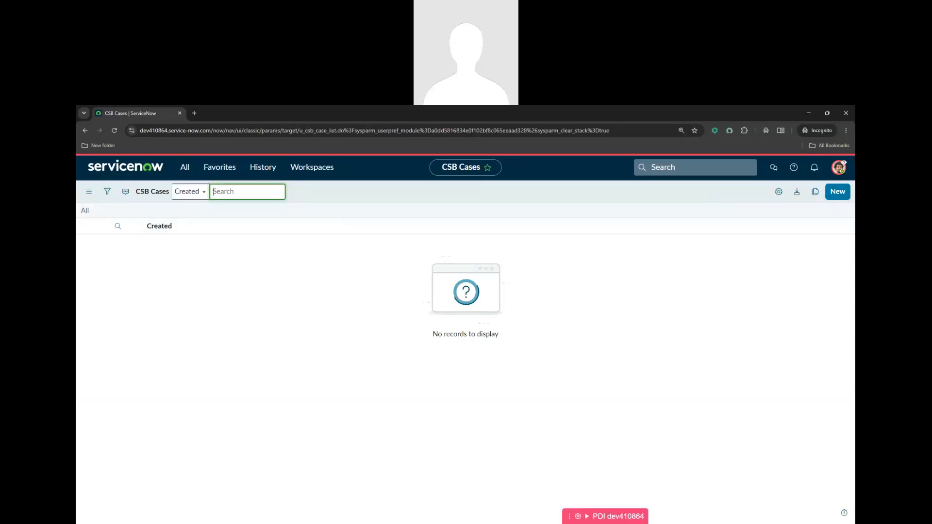
key("alt+Tab")
left_click_drag(226, 366, 158, 321)
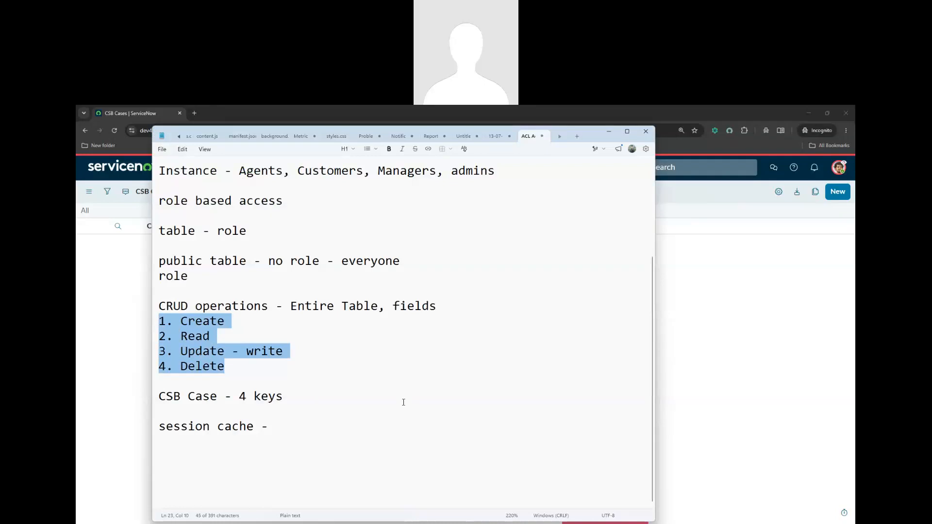
left_click(691, 351)
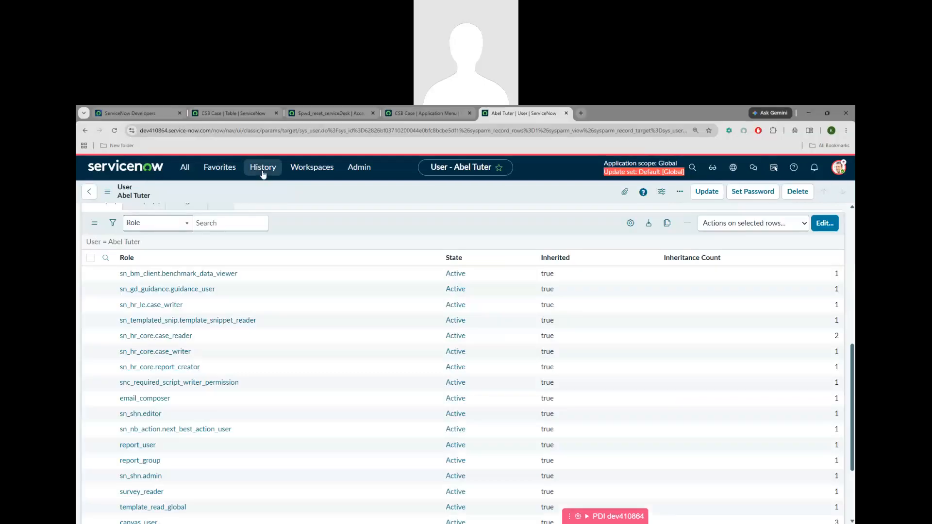
Open the first user's record from the recently visited Users list
left_click(262, 168)
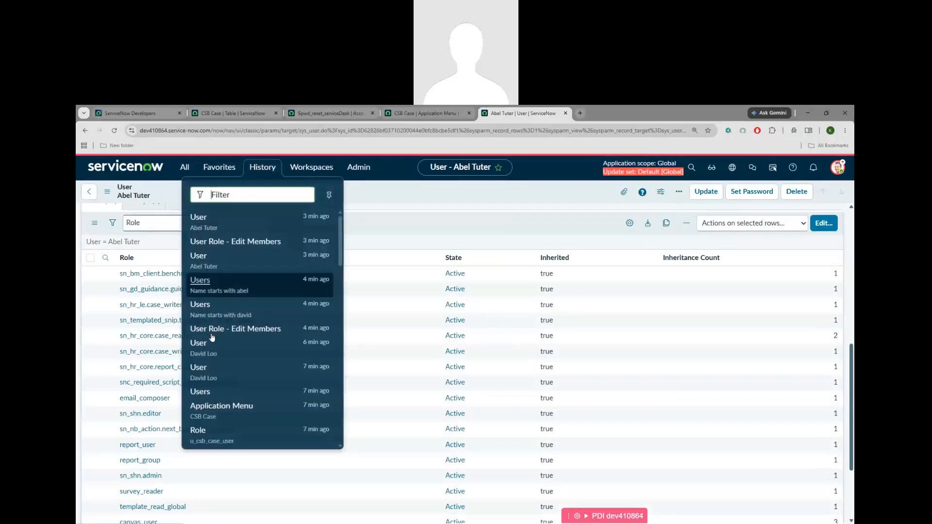
left_click(207, 391)
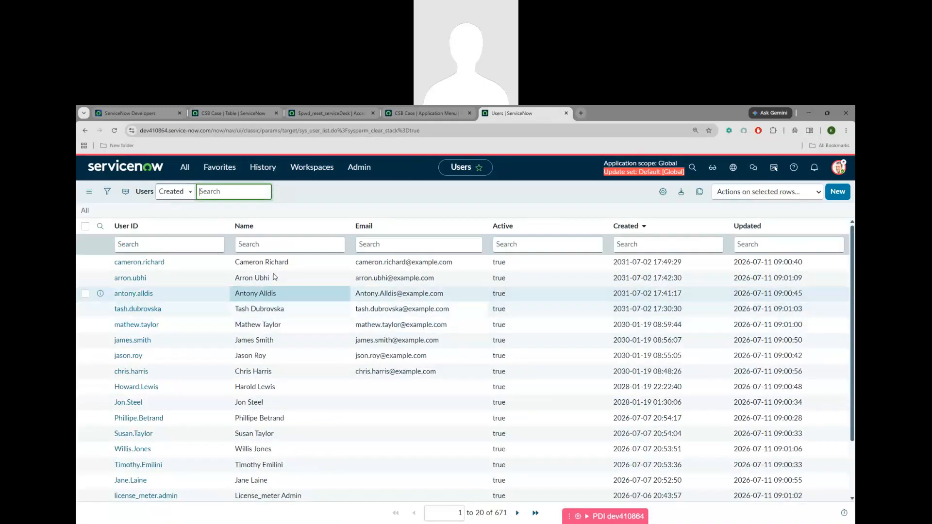
left_click(147, 264)
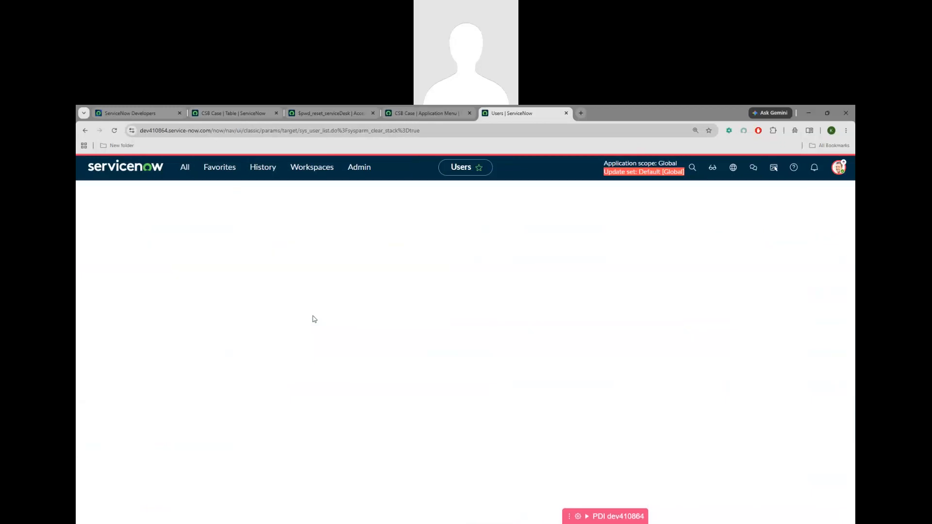
scroll(458, 347, "down", 5)
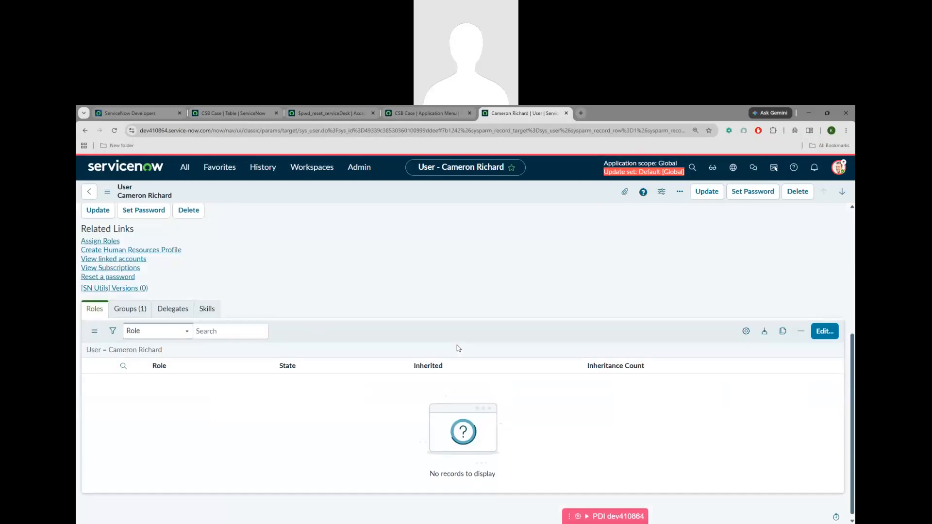
left_click(130, 304)
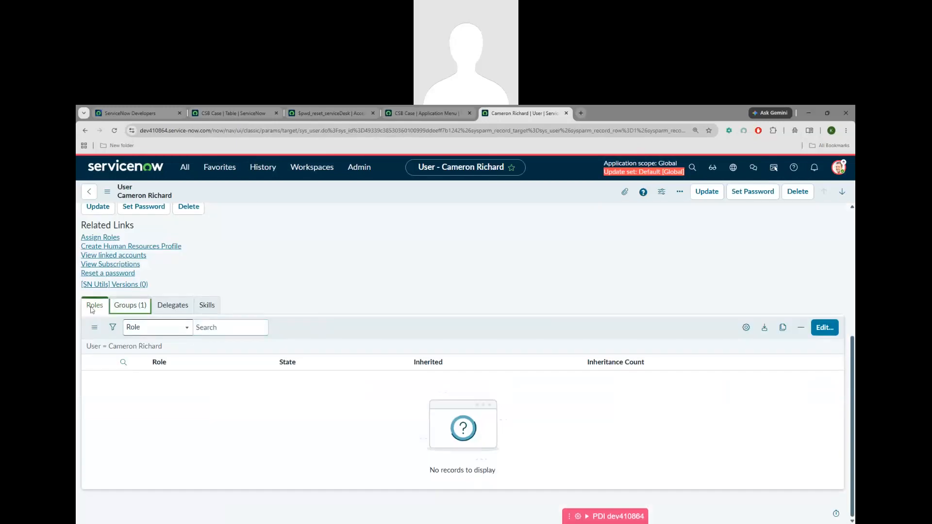
Add the u_csb_case_user role to the user, searching the role editor for u_csb
left_click(825, 404)
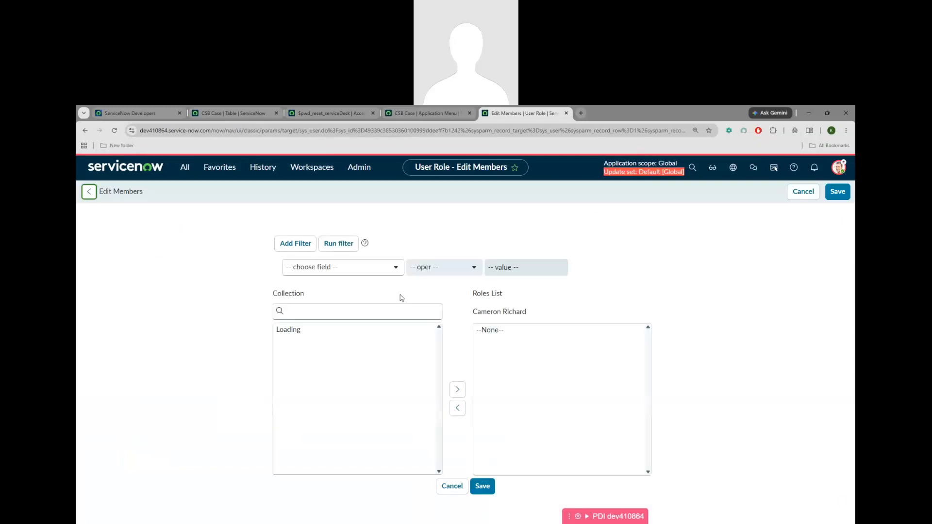
left_click(341, 316)
type("u_csb")
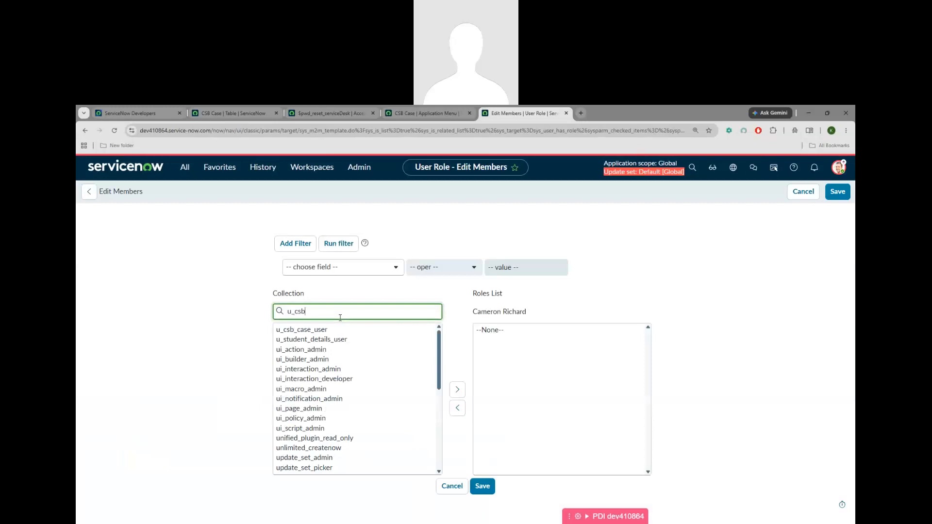
double_click(306, 330)
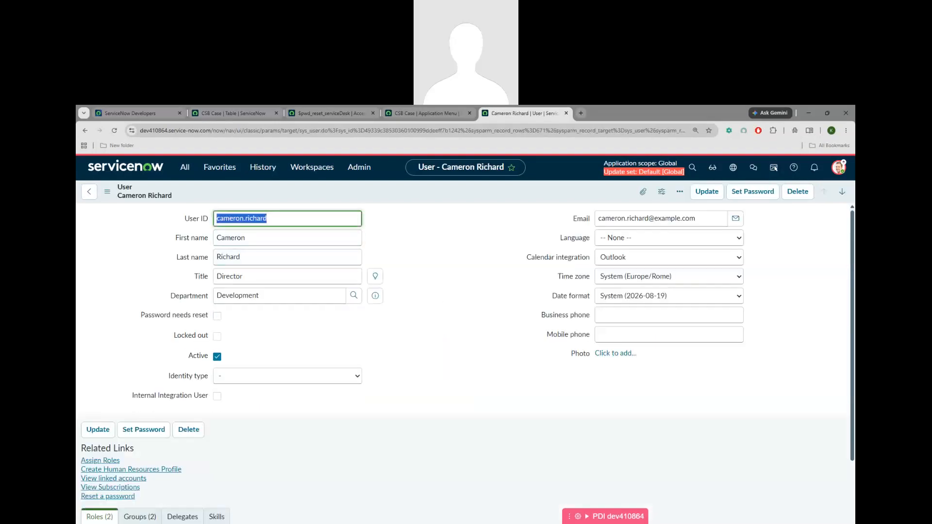
key("alt+Tab")
left_click(839, 167)
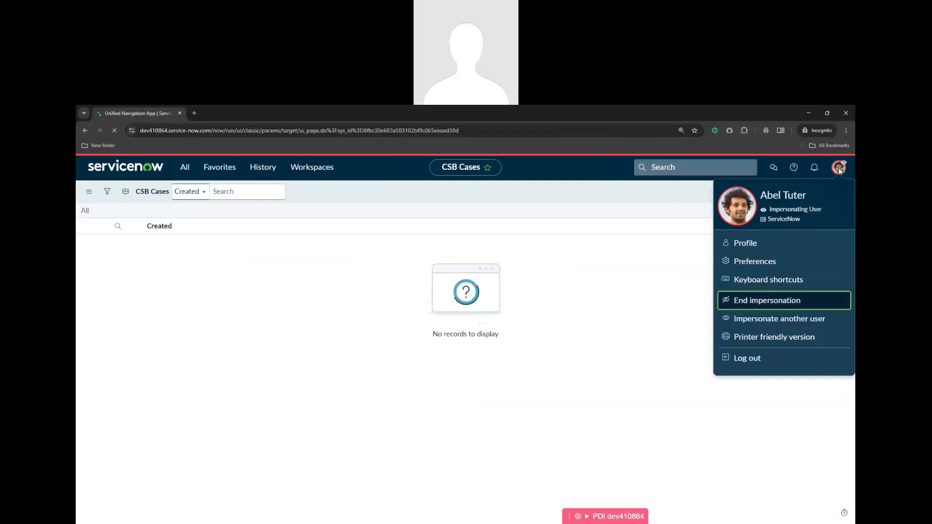
End the current impersonation, impersonate the director user found by name search, and close the welcome tour
left_click(840, 168)
left_click(747, 297)
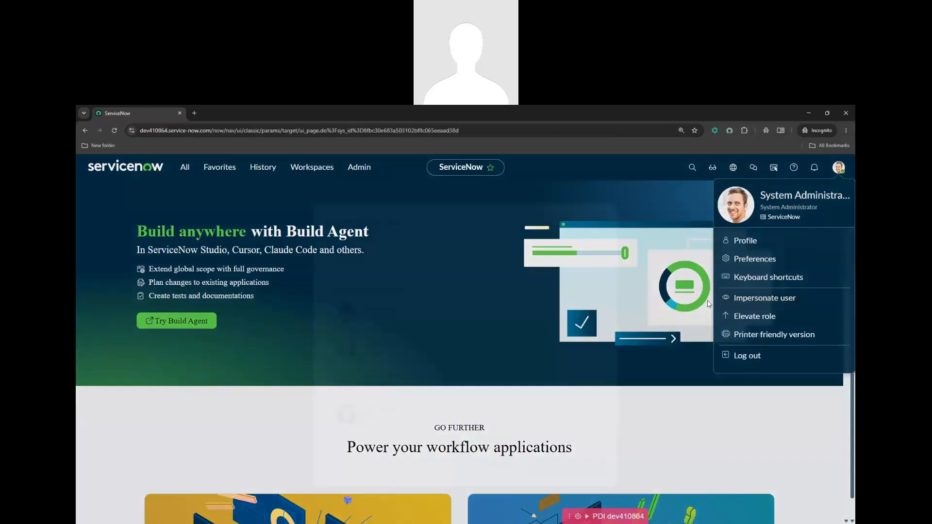
type("camerron.")
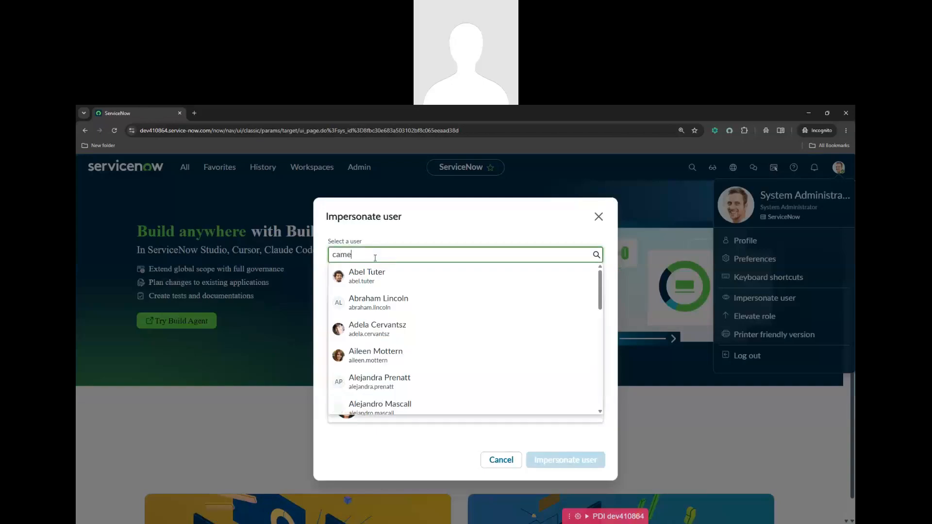
key("BackSpace")
key("BackSpace")
key("BackSpace")
key("BackSpace")
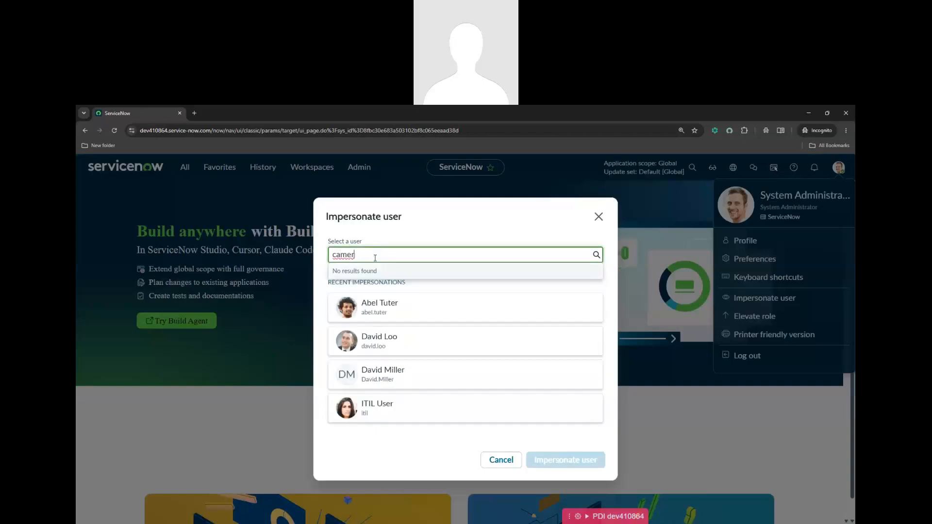
type("on.")
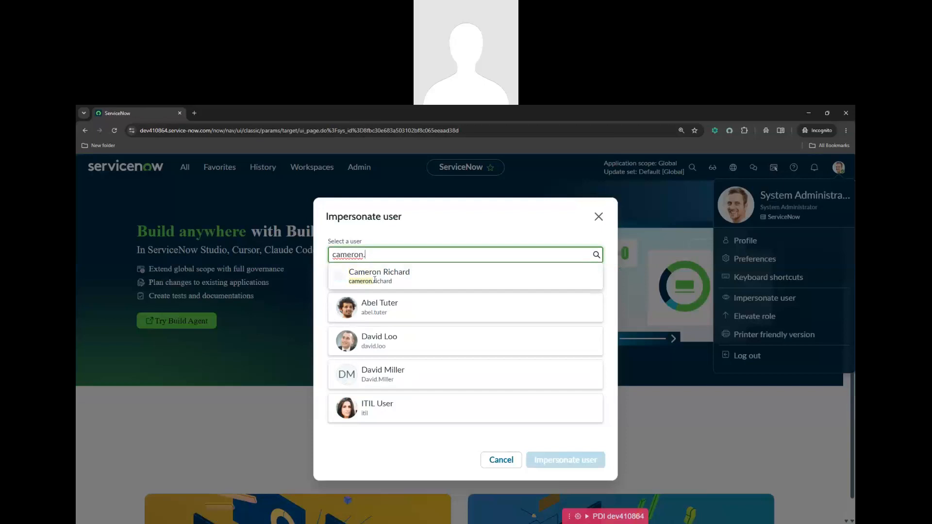
left_click(394, 275)
left_click(587, 454)
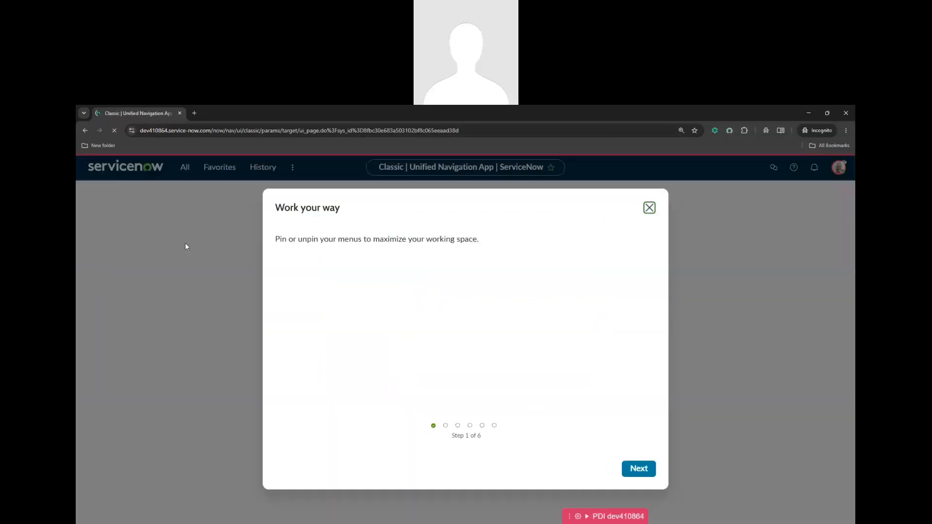
left_click(649, 208)
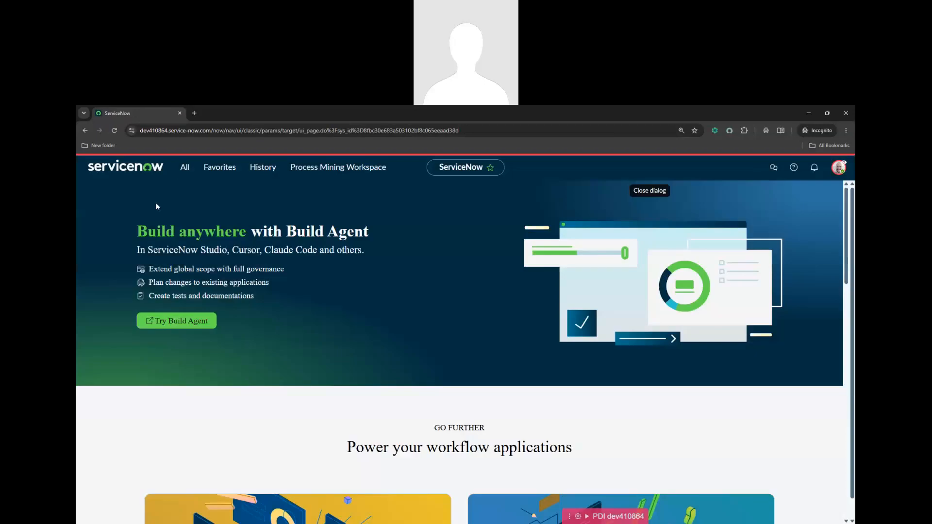
Open the CSB Cases list by filtering the navigator for csb
left_click(185, 167)
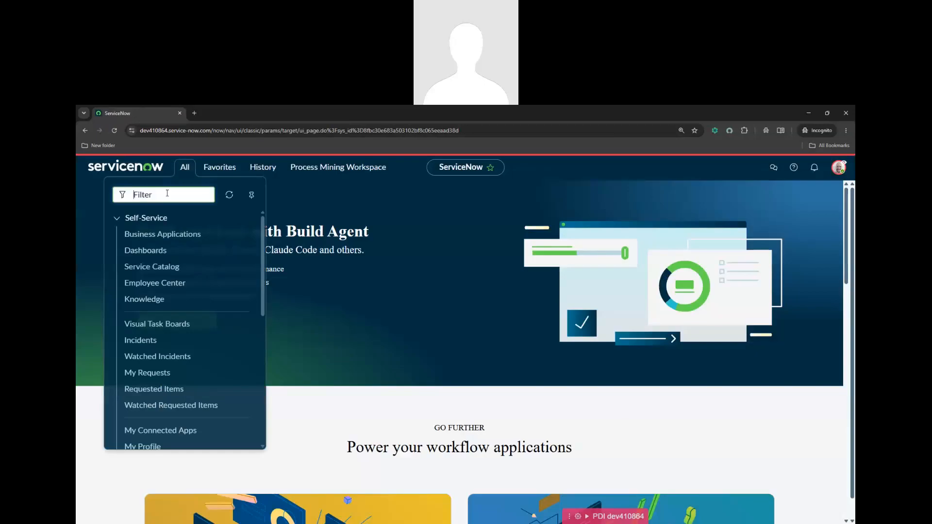
type("csb")
key("Down")
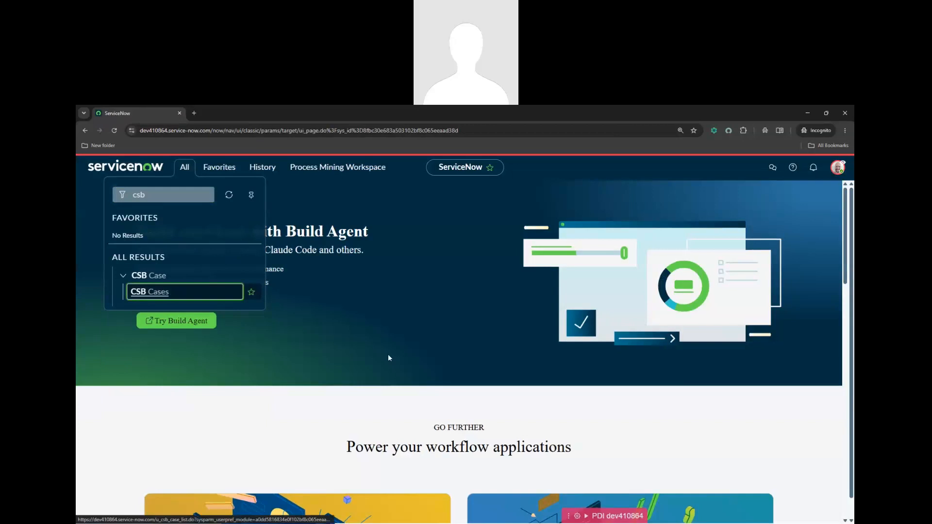
key("Return")
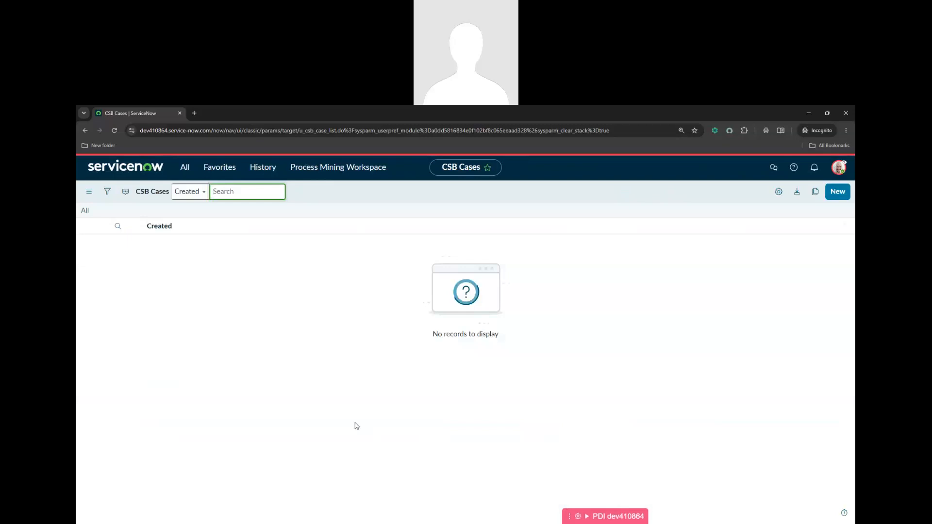
Copy the empty CSB Cases list's web address and end the impersonation
left_click(251, 130)
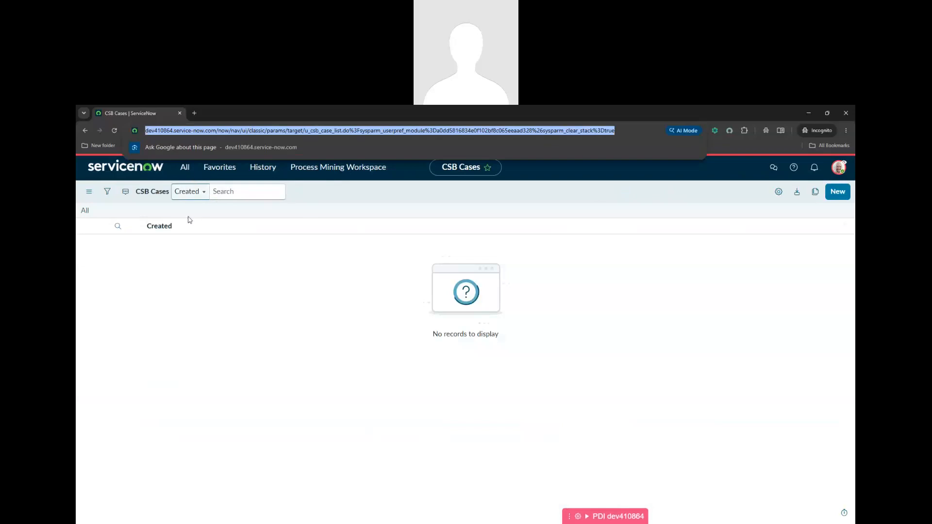
left_click(366, 367)
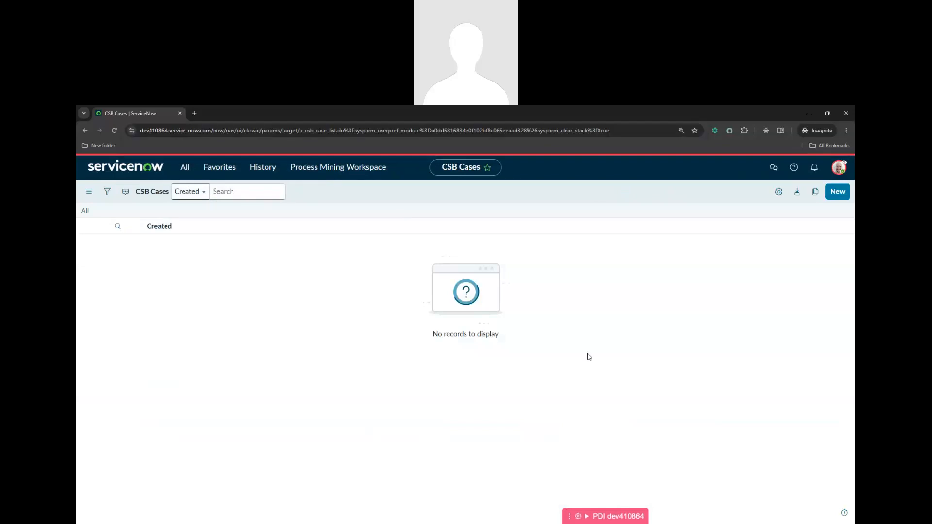
left_click(839, 167)
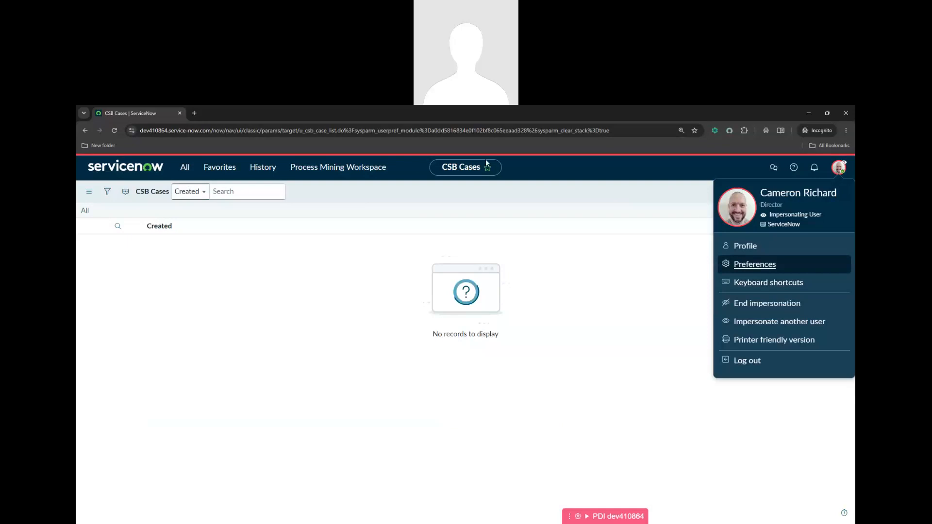
left_click(448, 134)
key("ctrl+c")
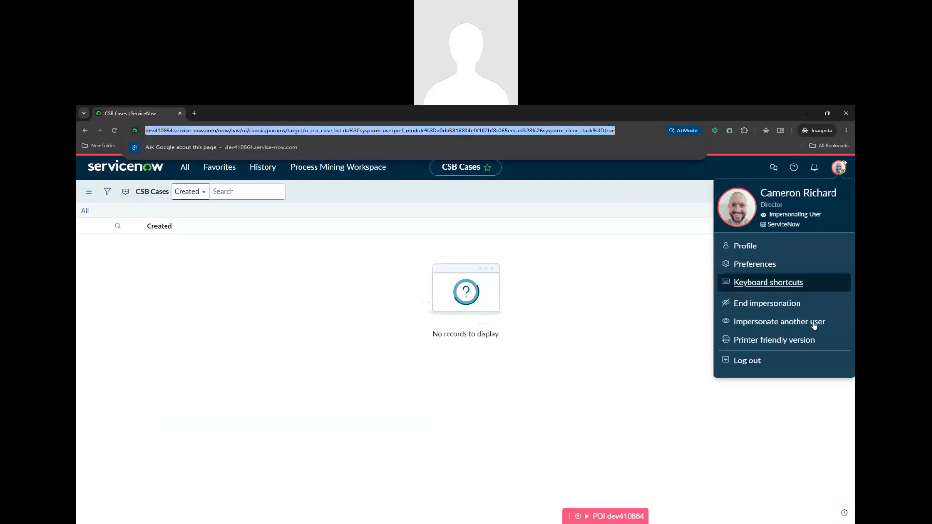
left_click(823, 305)
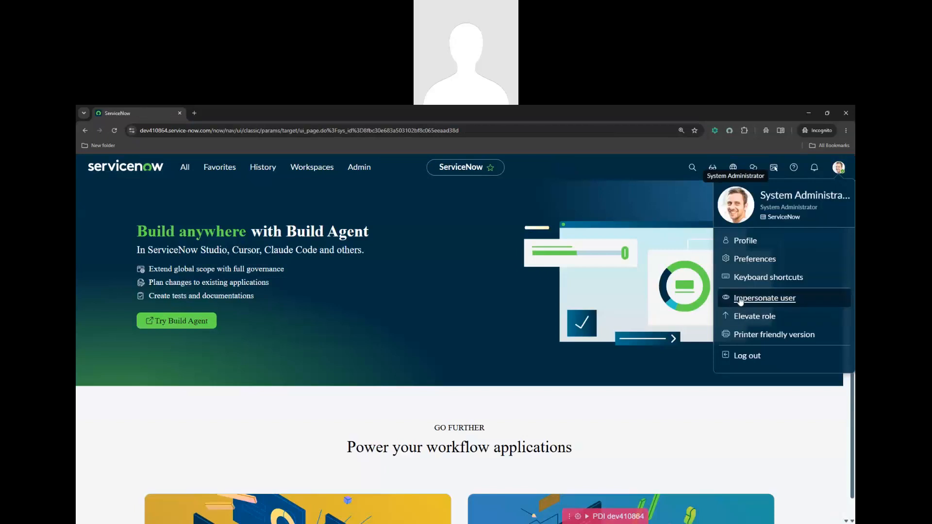
Impersonate the second test user, confirm a csb navigator search finds nothing, and open a new incognito tab
left_click(738, 303)
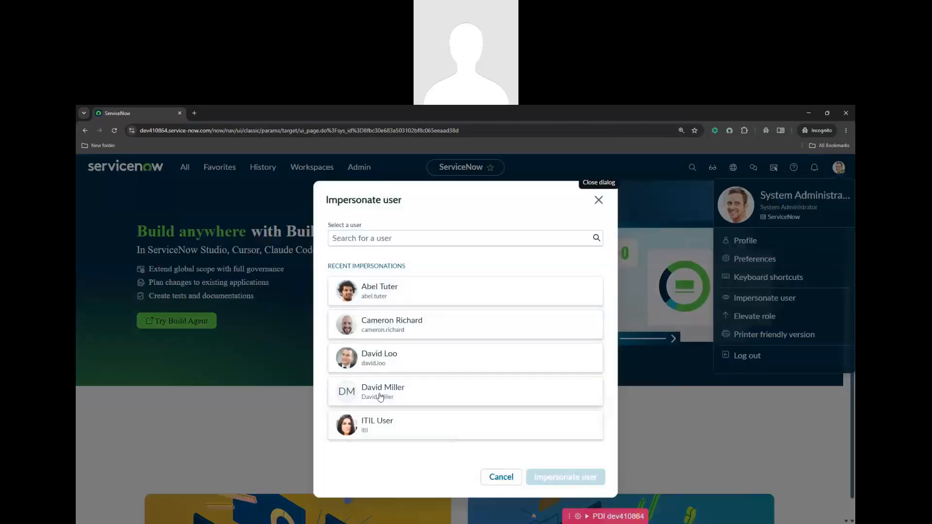
left_click(384, 396)
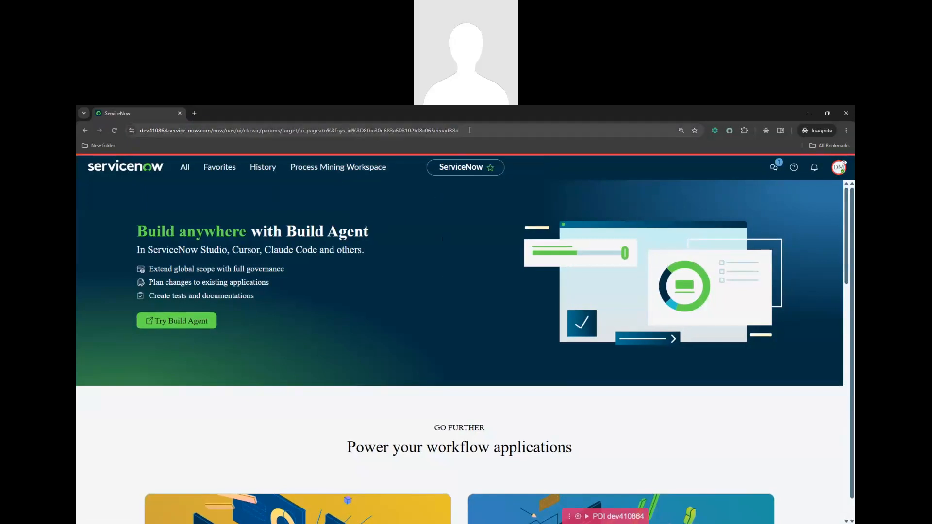
left_click(185, 167)
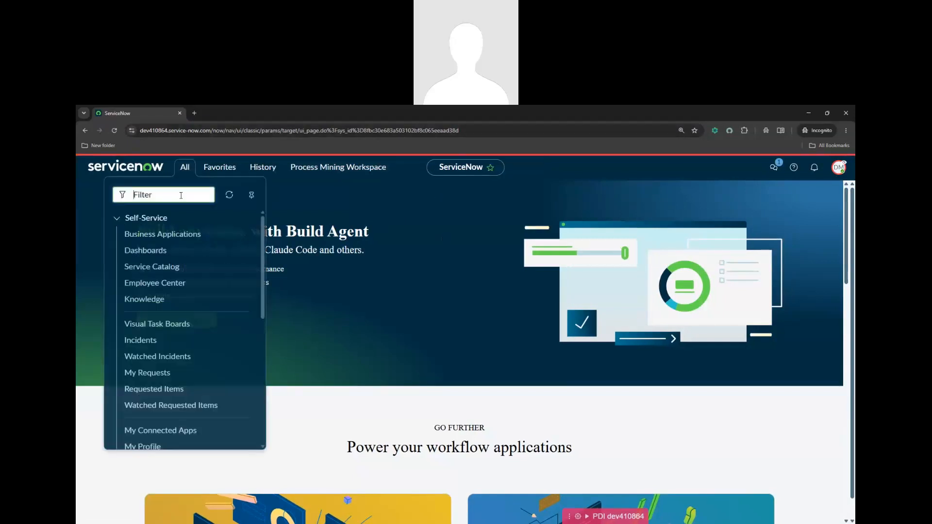
type("csb")
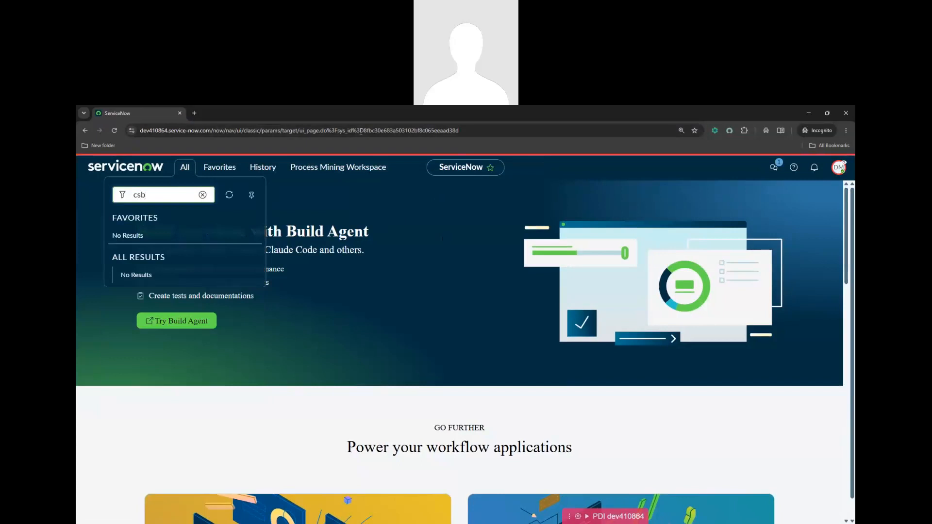
left_click(194, 113)
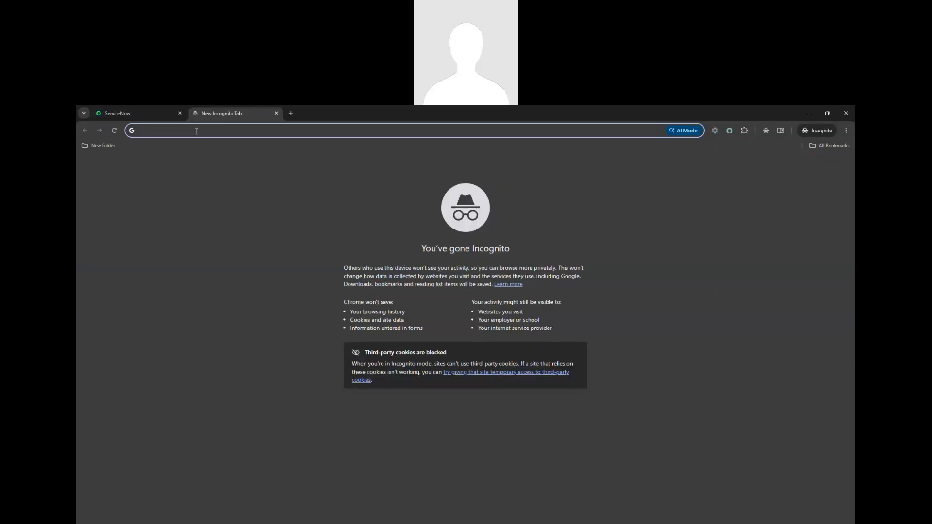
Load the copied CSB Cases URL directly and note the Security constraints access denial
key("ctrl+v")
key("Return")
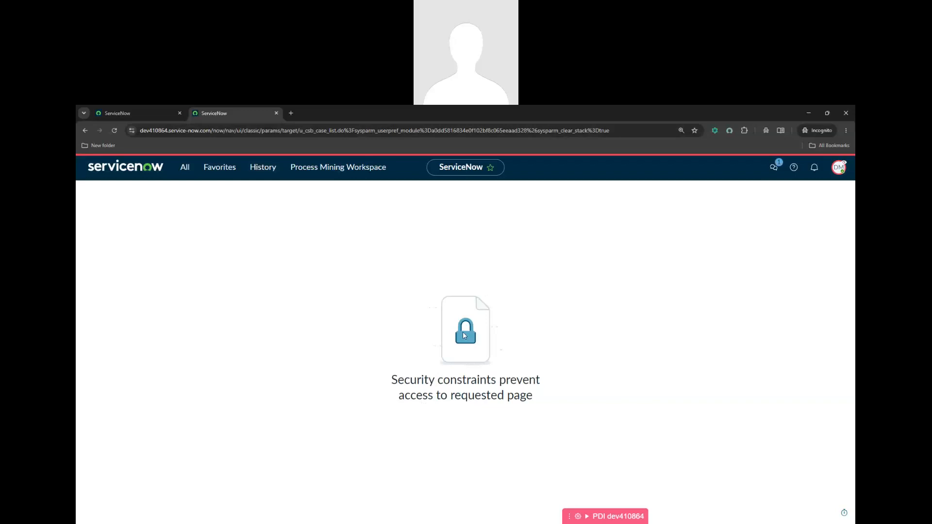
left_click_drag(391, 380, 538, 399)
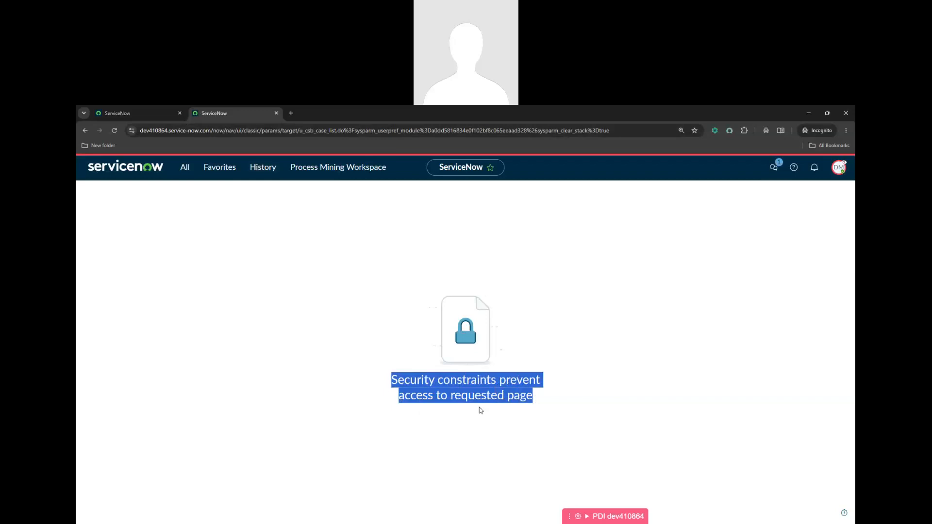
left_click(537, 401)
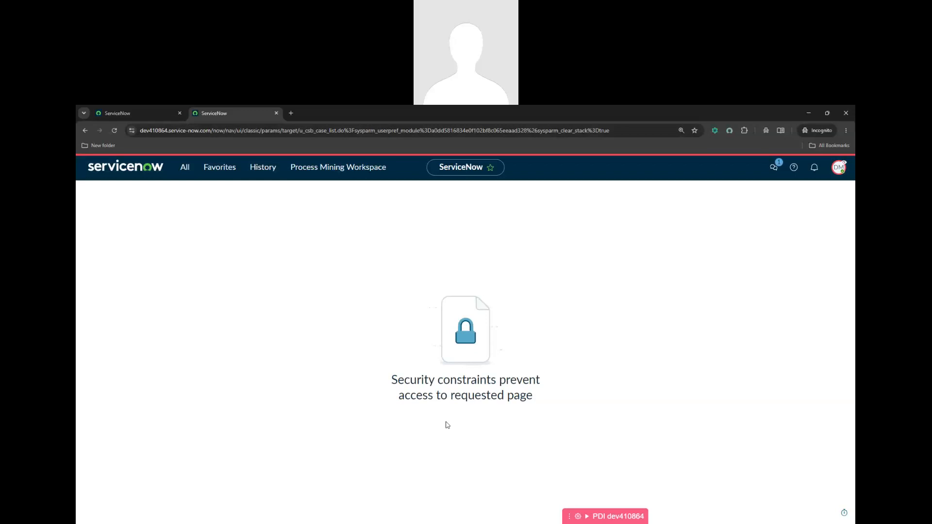
left_click_drag(393, 380, 494, 377)
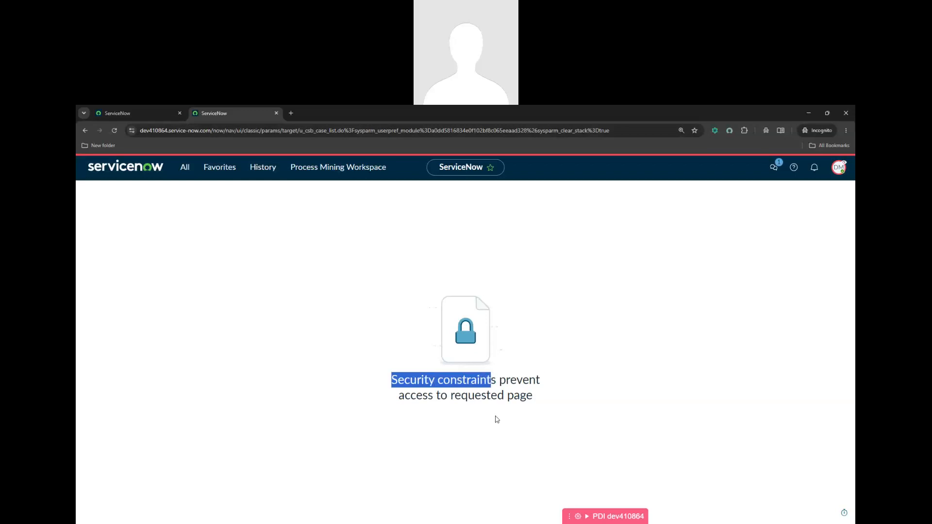
Return to the admin window's CSB Case application menu record
left_click(839, 167)
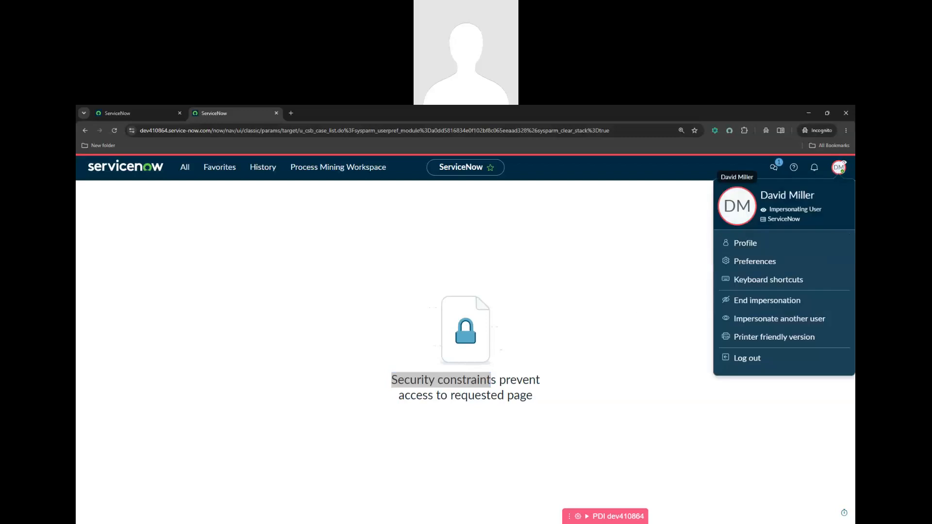
key("alt+Tab")
left_click(413, 113)
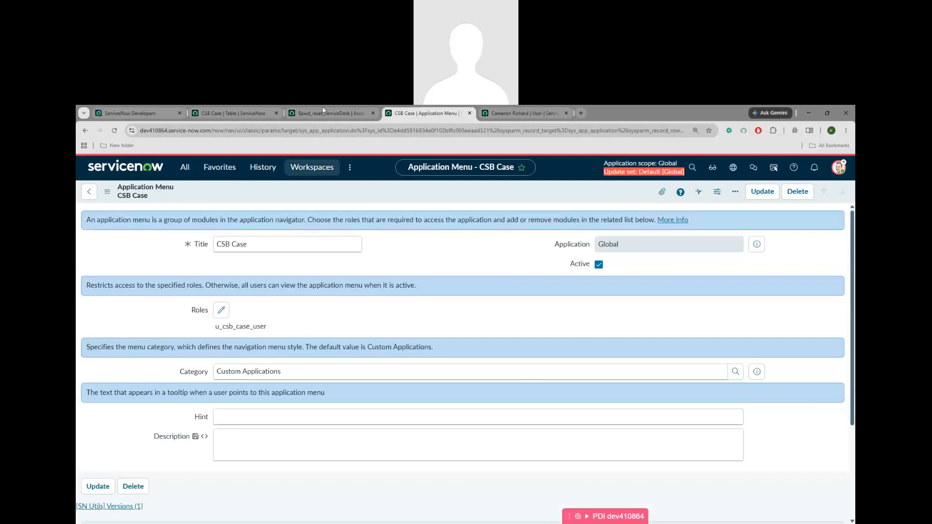
Review the u_csb_case read ACL requiring role u_csb_case_user, then view the director user's roles
left_click(280, 115)
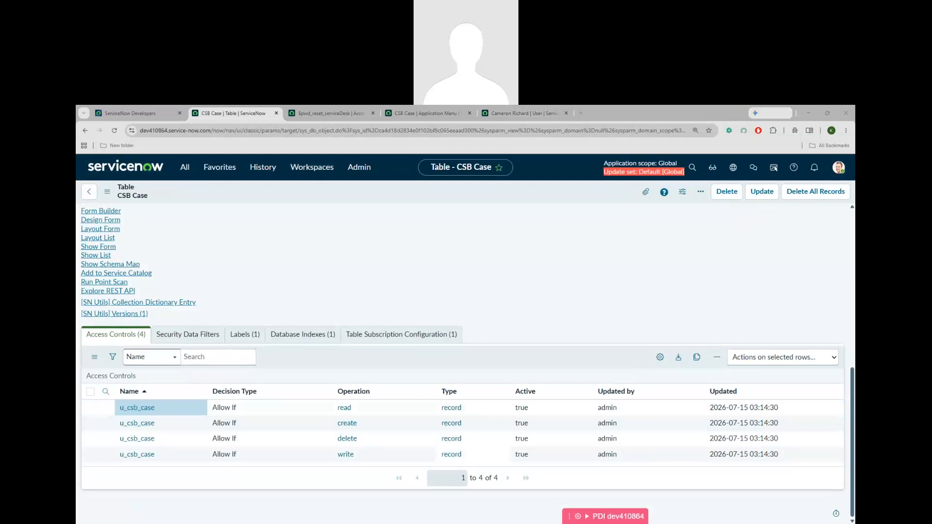
key("alt+Tab")
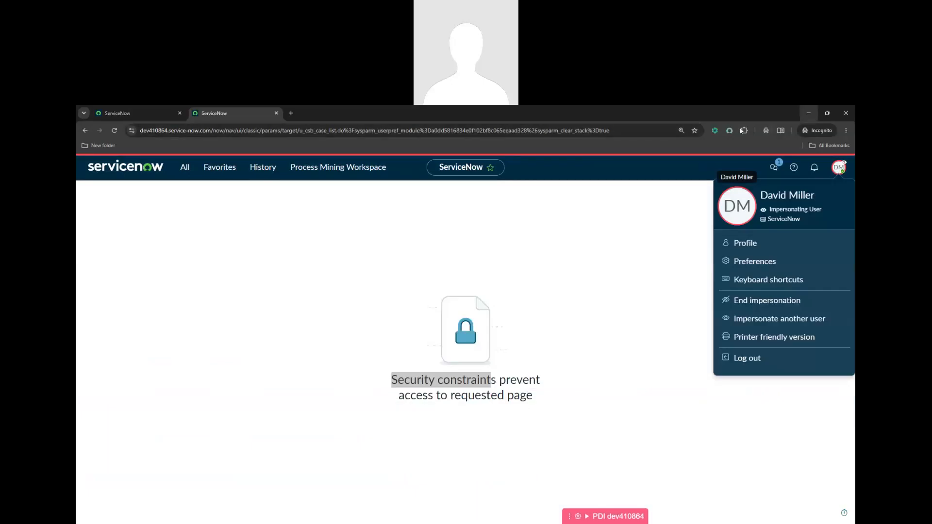
key("alt+Tab")
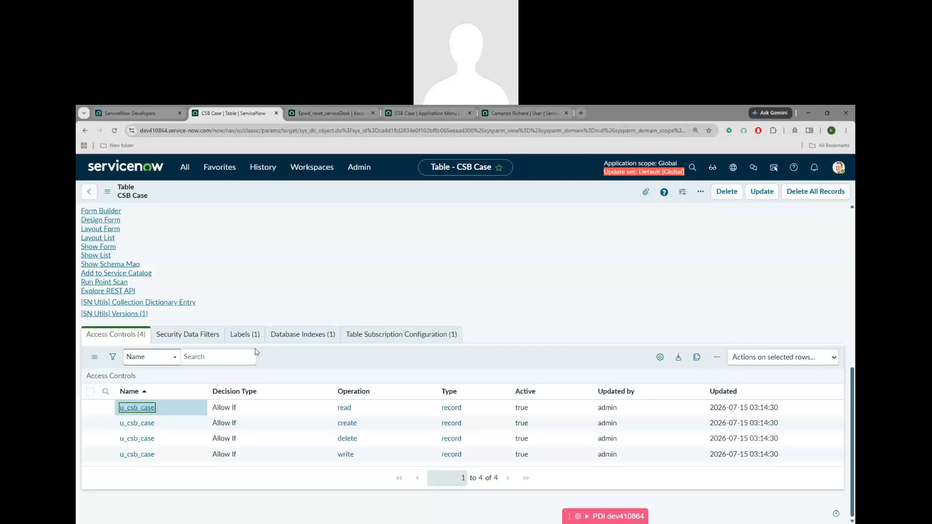
left_click(132, 406)
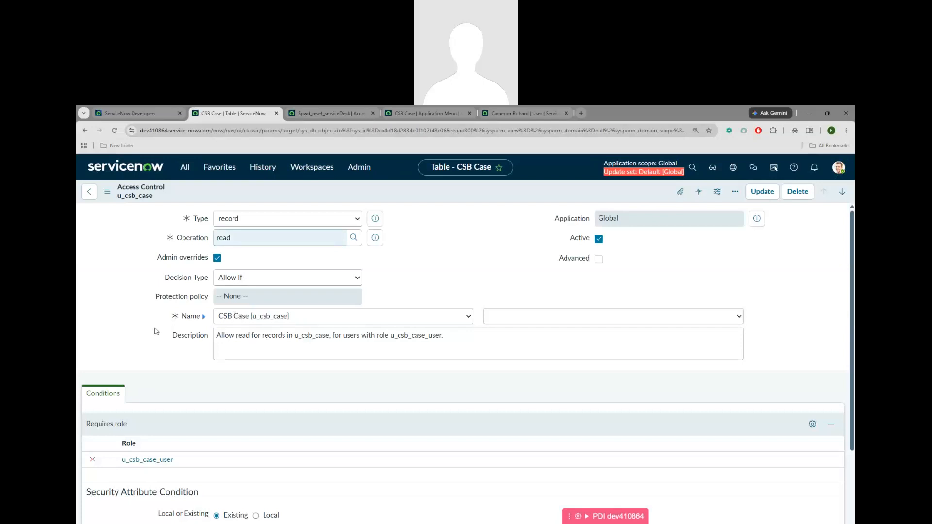
scroll(154, 331, "down", 1)
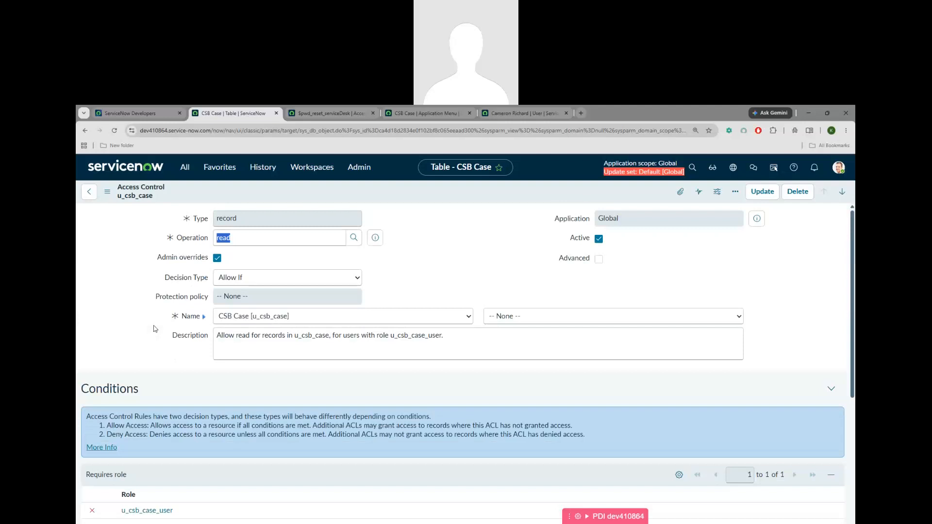
scroll(155, 329, "down", 1)
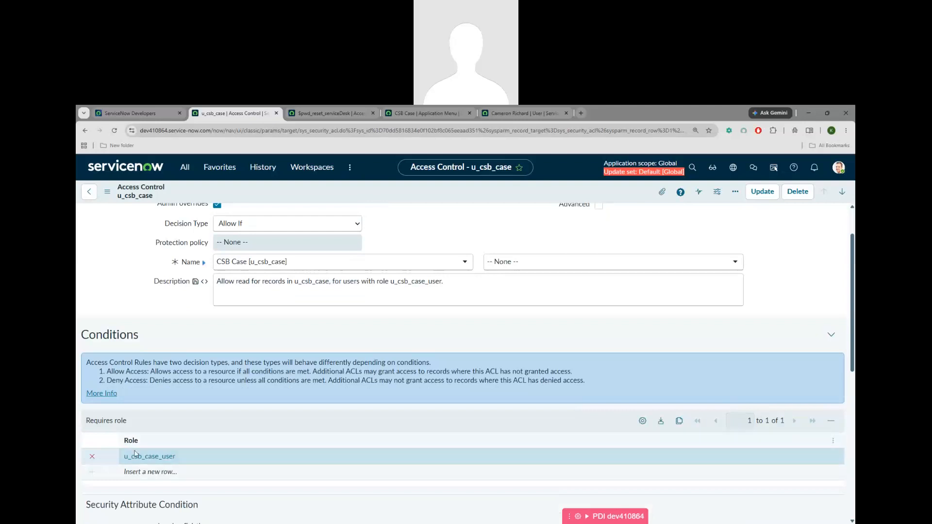
left_click(522, 113)
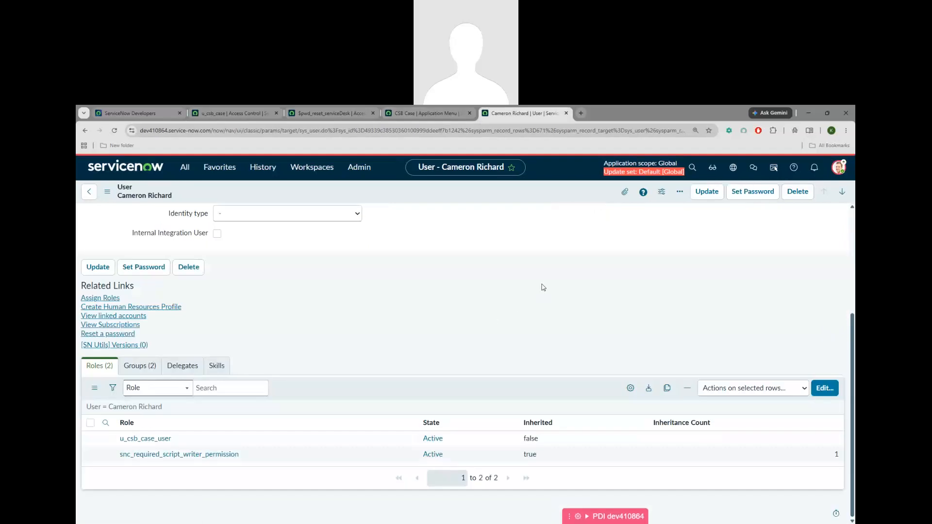
Return to the u_csb_case read access control with Ctrl+2 to review its required role
key("ctrl+2")
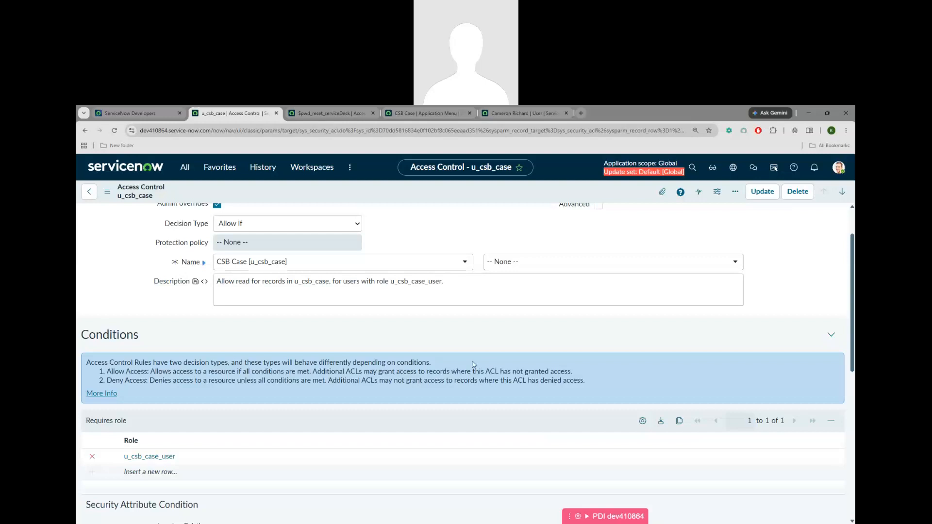
Add a 'custom role -' line below session cache in the Notepad ACL notes
key("alt+Tab")
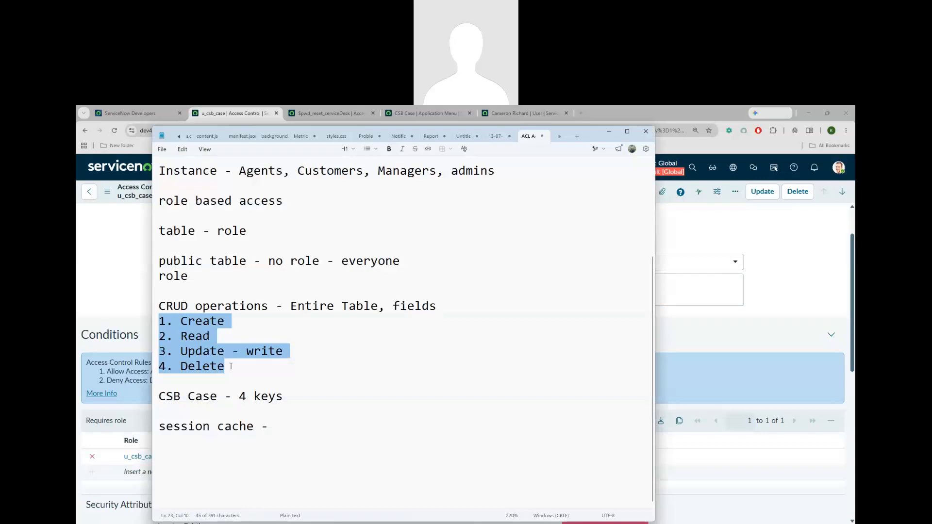
left_click(232, 367)
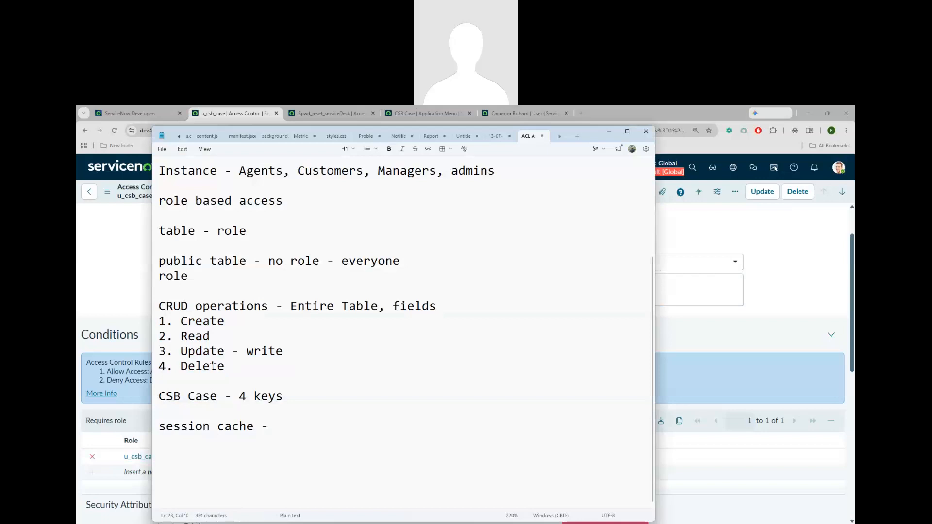
left_click_drag(224, 367, 188, 366)
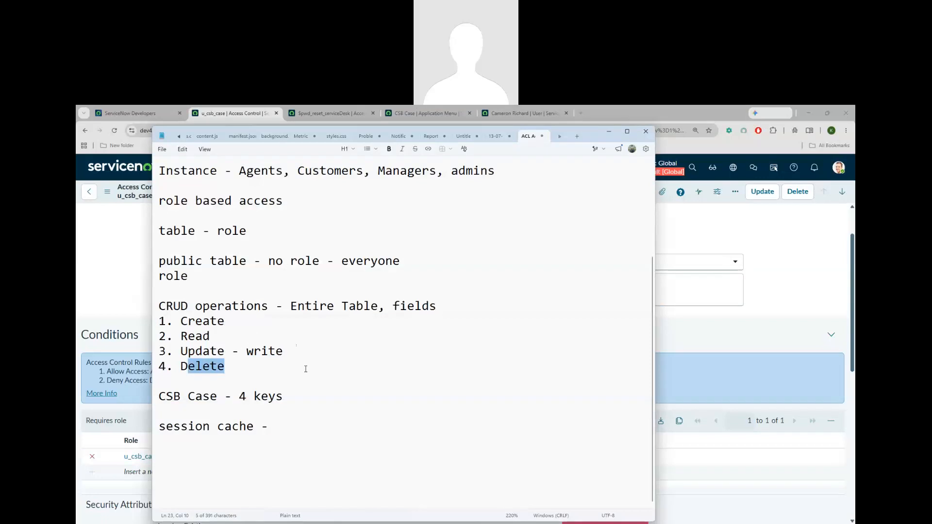
left_click(281, 421)
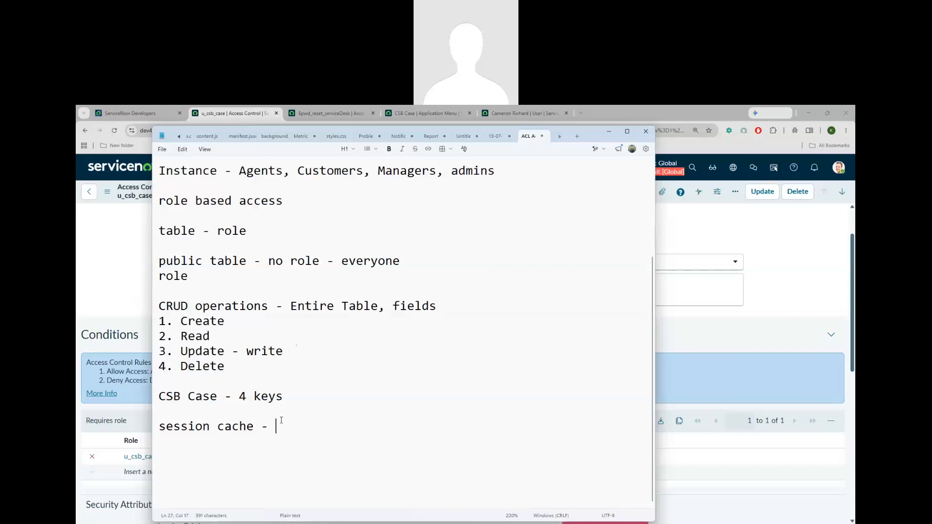
key("Return")
type("custom role -")
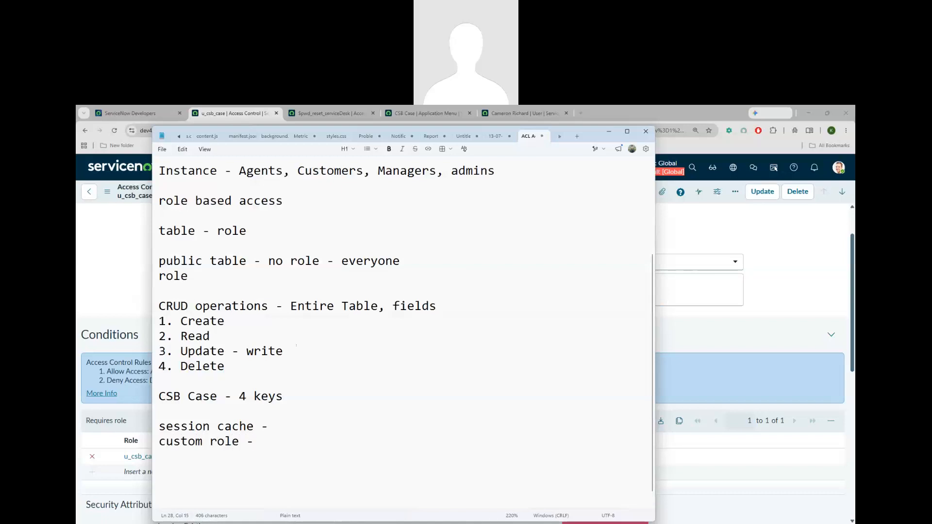
List '1. role', '2. condition' and '3. script' under the custom role line
left_click_drag(225, 366, 175, 321)
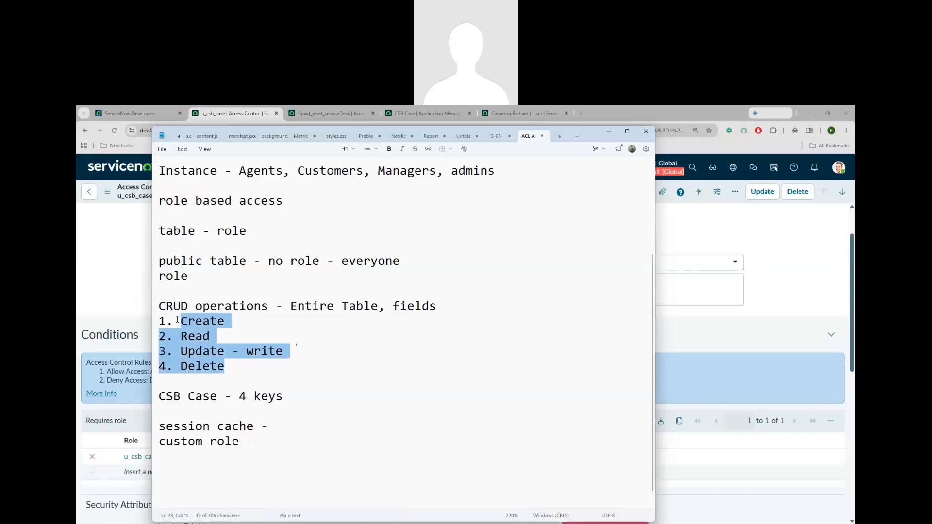
left_click(233, 367)
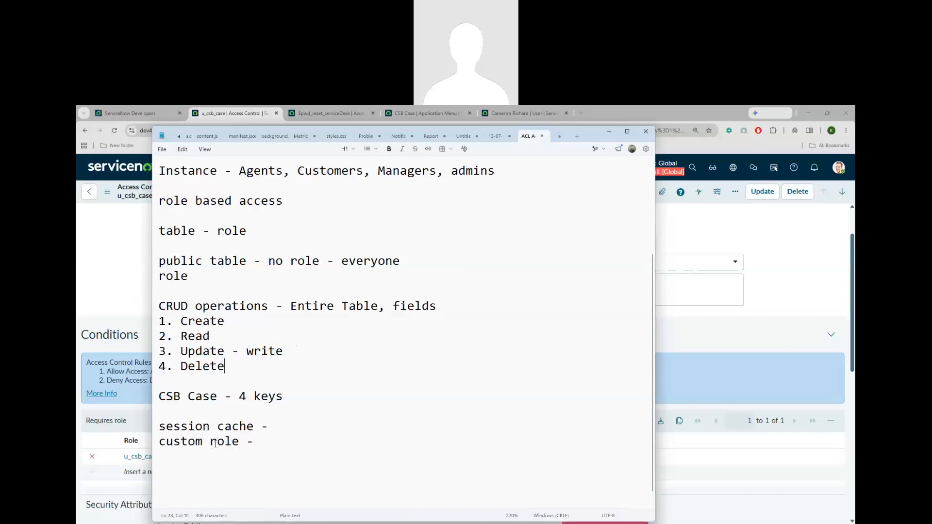
left_click_drag(214, 444, 239, 443)
left_click(262, 442)
key("Return")
type("1. role")
key("Return")
type("2. condition")
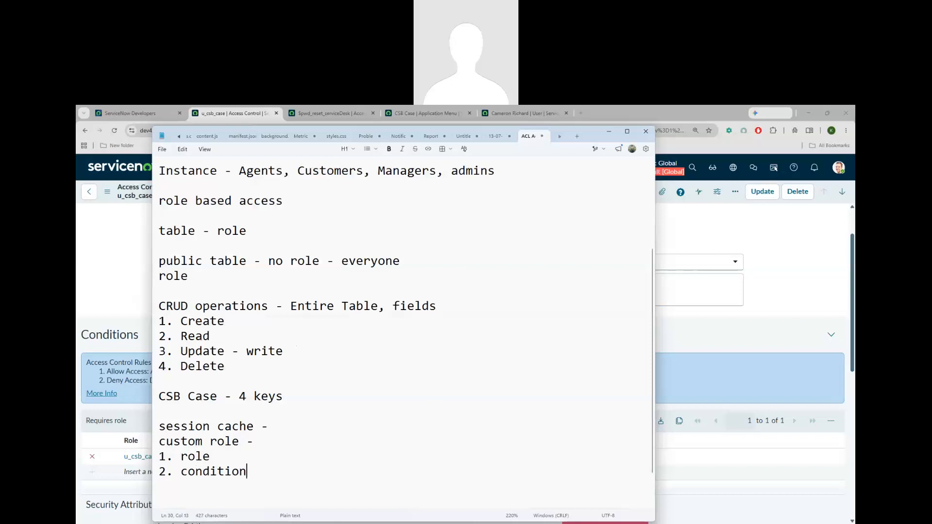
key("Return")
type("2.")
key("BackSpace")
key("BackSpace")
type("3. script")
Extend item 2 to read '2. condition - data condition'
left_click(248, 476)
type("- data condition")
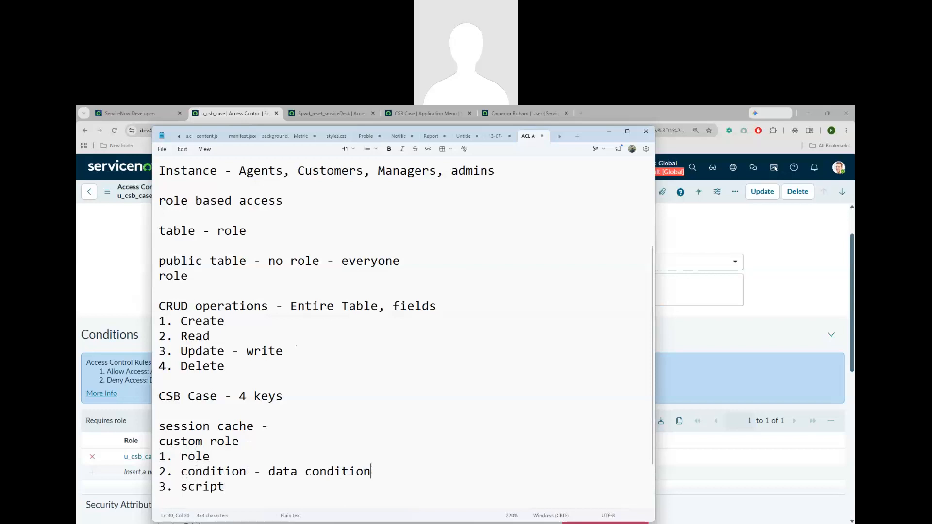
left_click_drag(181, 473, 253, 472)
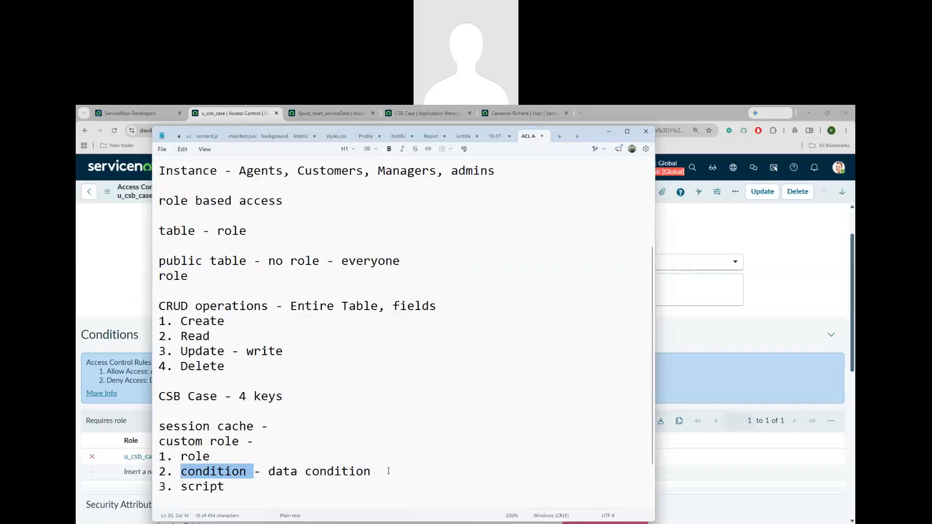
left_click_drag(388, 471, 262, 473)
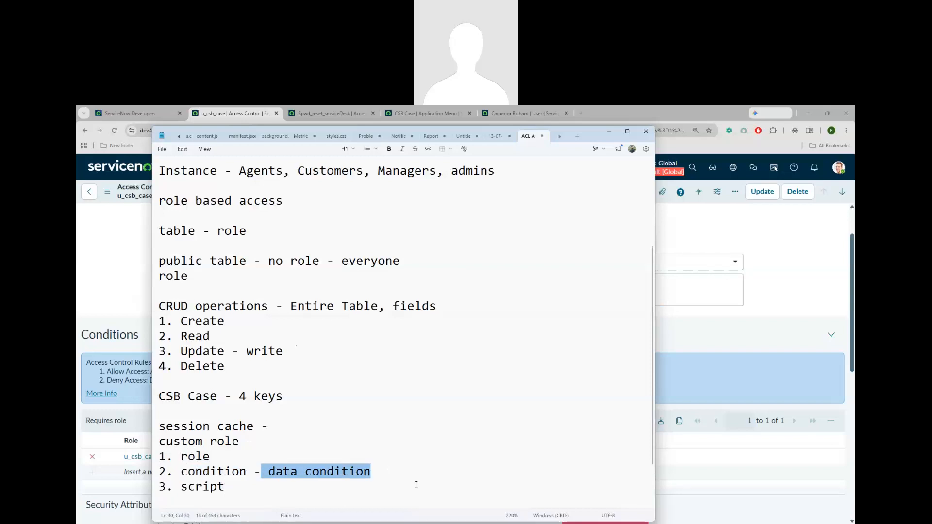
key("Right")
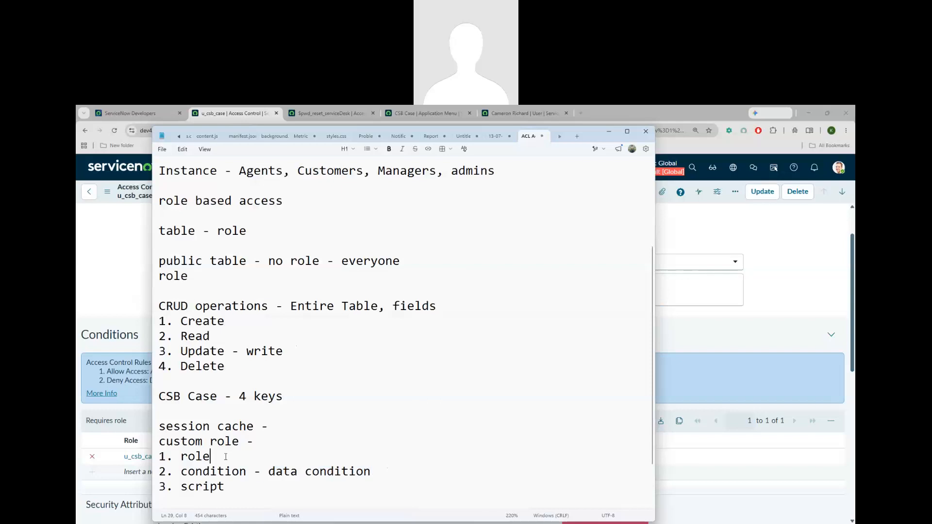
left_click(254, 471)
left_click(240, 484)
left_click(726, 318)
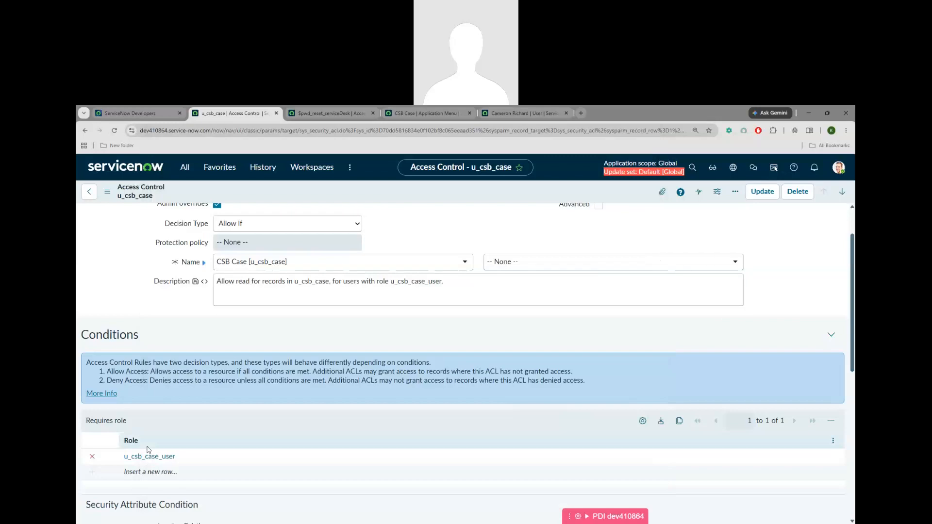
Tick Advanced on the CSB Case read ACL and review the Advanced Condition script section and help
scroll(148, 450, "down", 3)
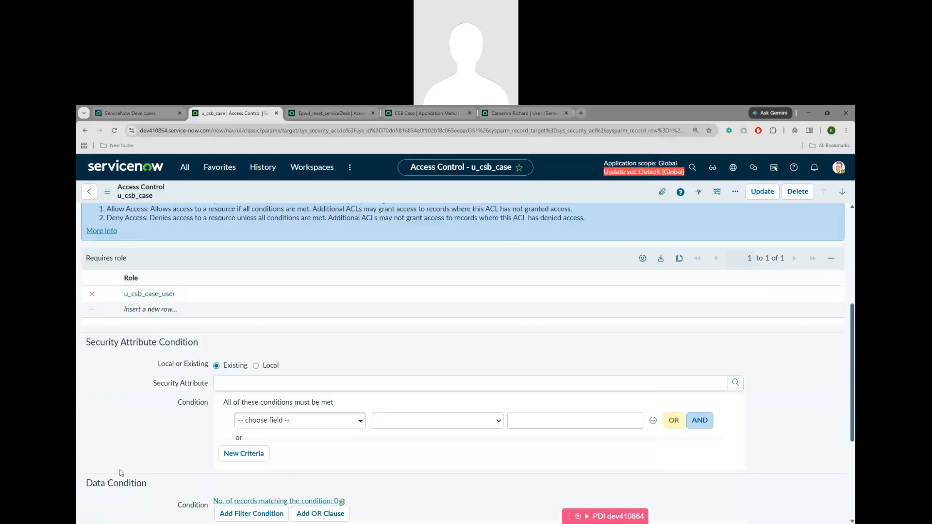
scroll(145, 473, "down", 2)
scroll(137, 408, "down", 1)
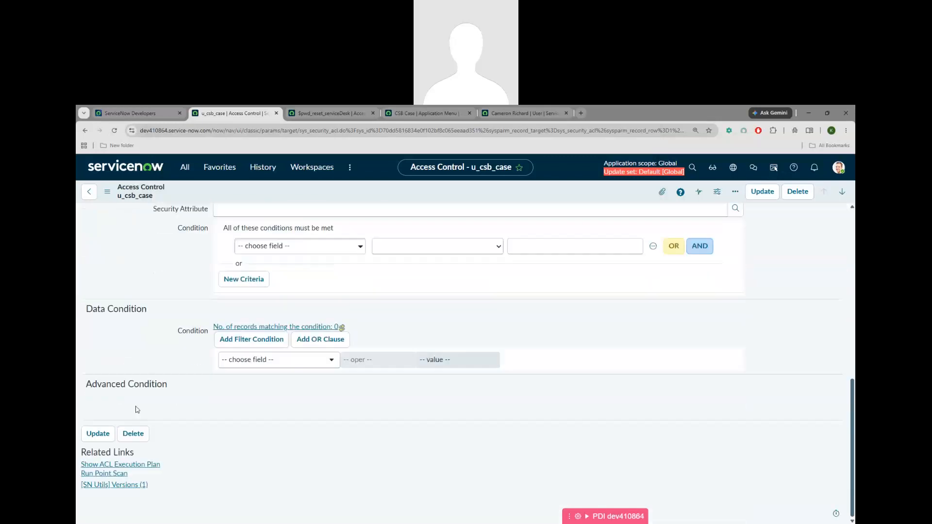
left_click_drag(88, 386, 181, 393)
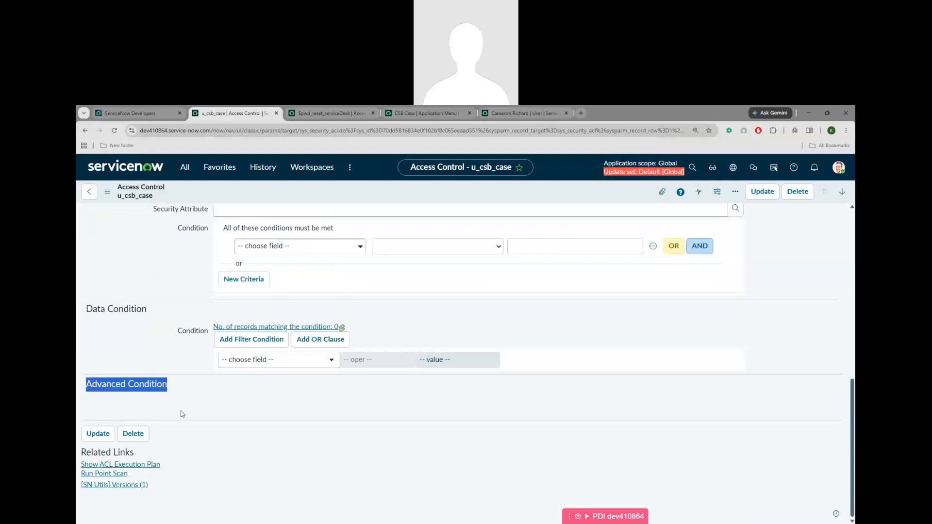
scroll(182, 414, "up", 8)
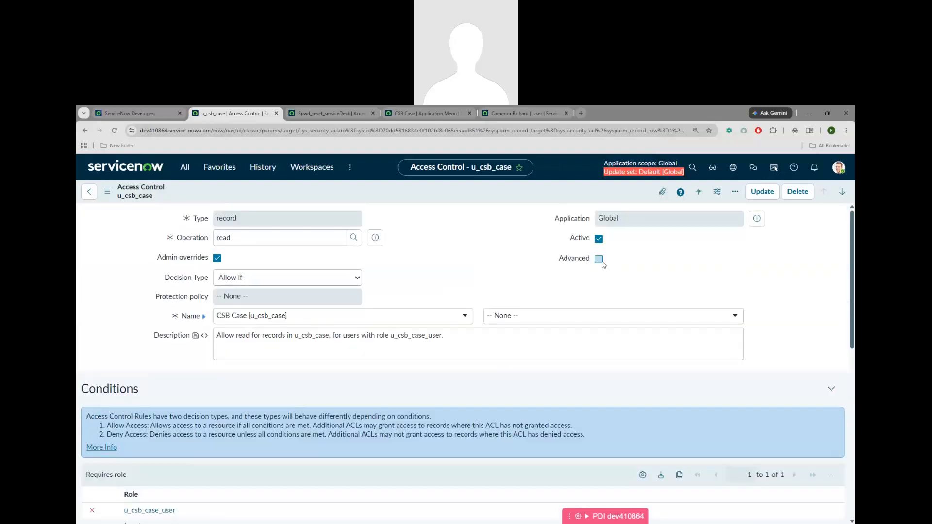
left_click(600, 260)
scroll(136, 417, "down", 2)
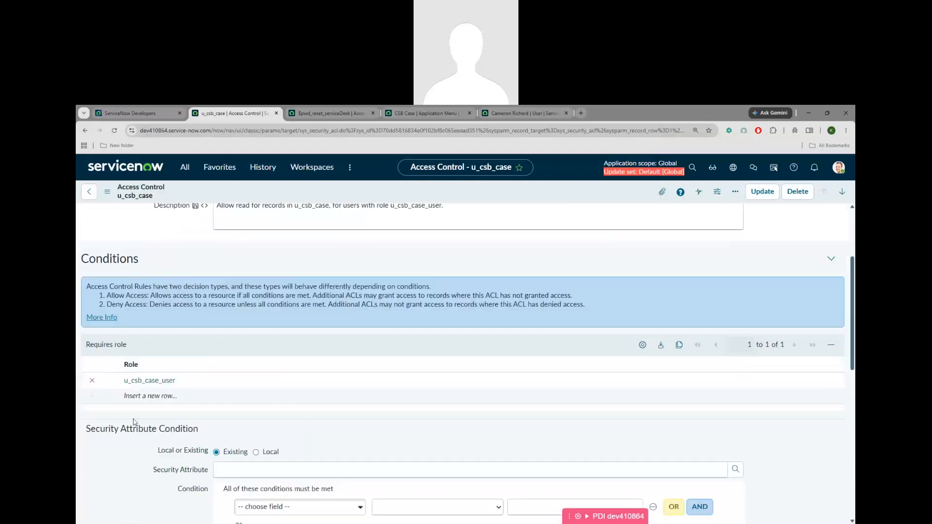
scroll(135, 422, "down", 6)
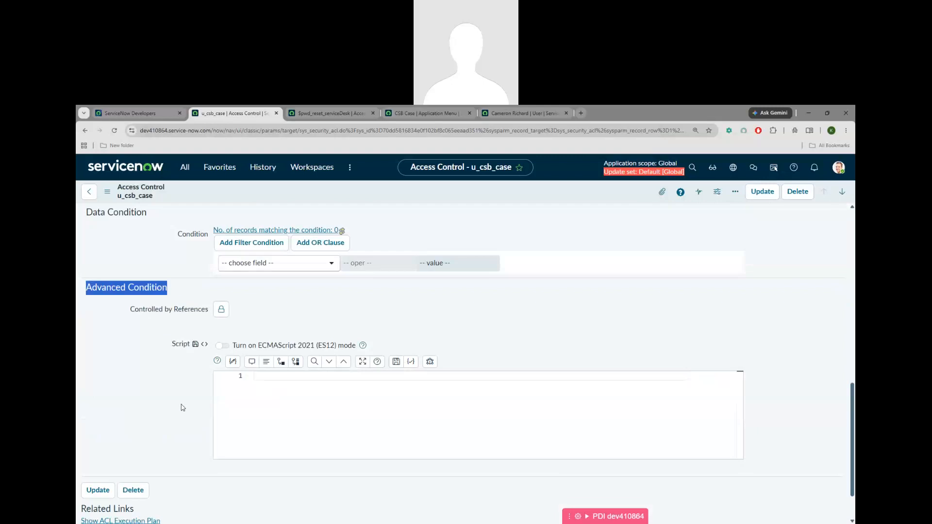
scroll(175, 423, "up", 6)
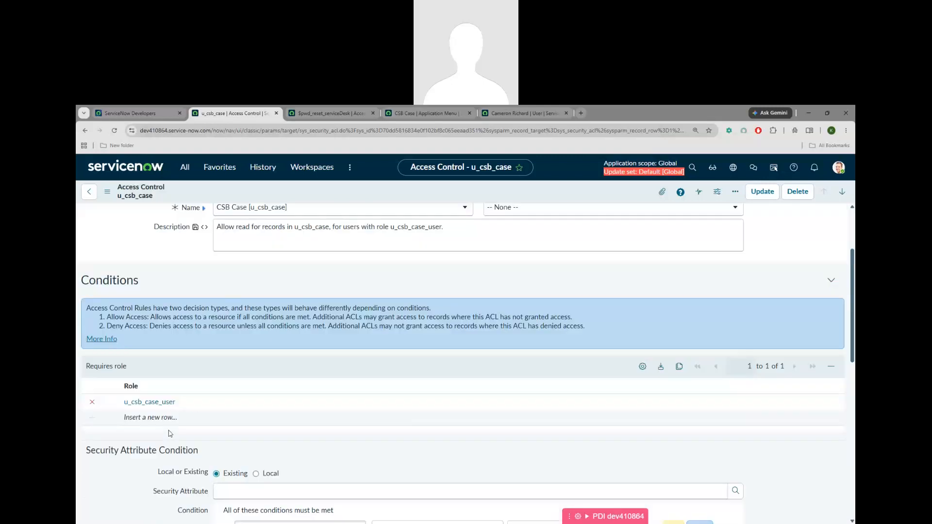
scroll(197, 363, "up", 2)
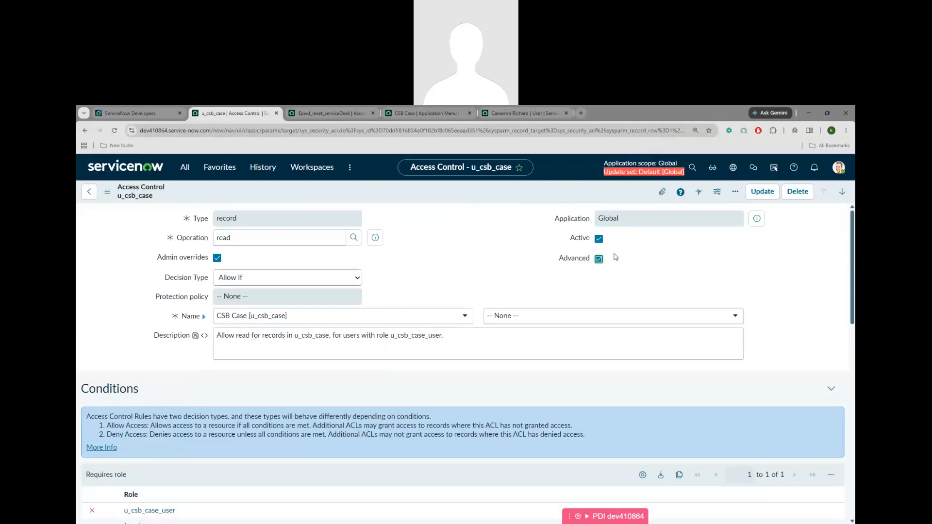
left_click_drag(559, 258, 590, 259)
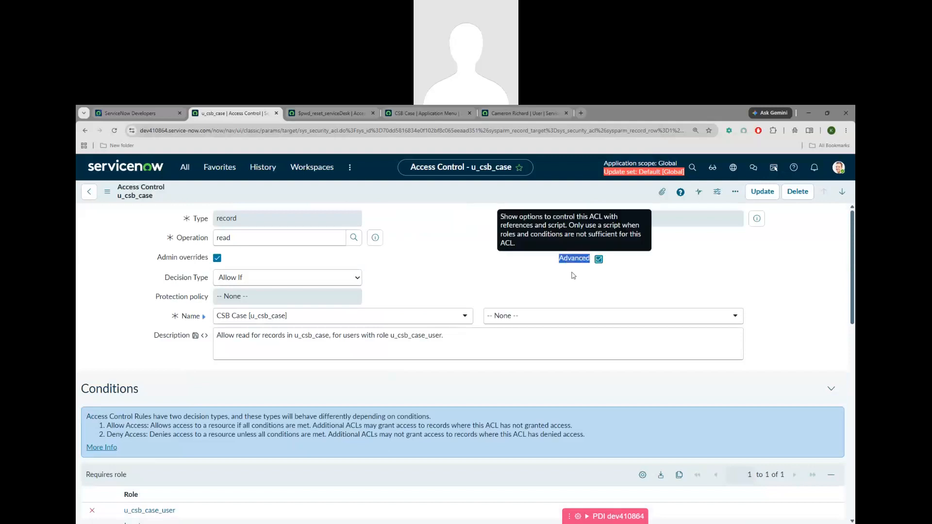
left_click(572, 277)
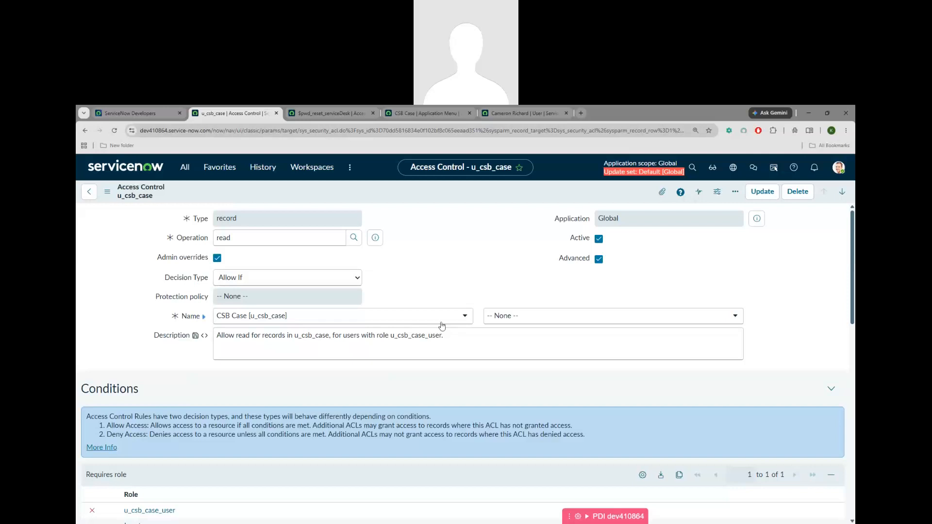
Review the CRUD list and the role, condition, script list in the Notepad notes
key("alt+Tab")
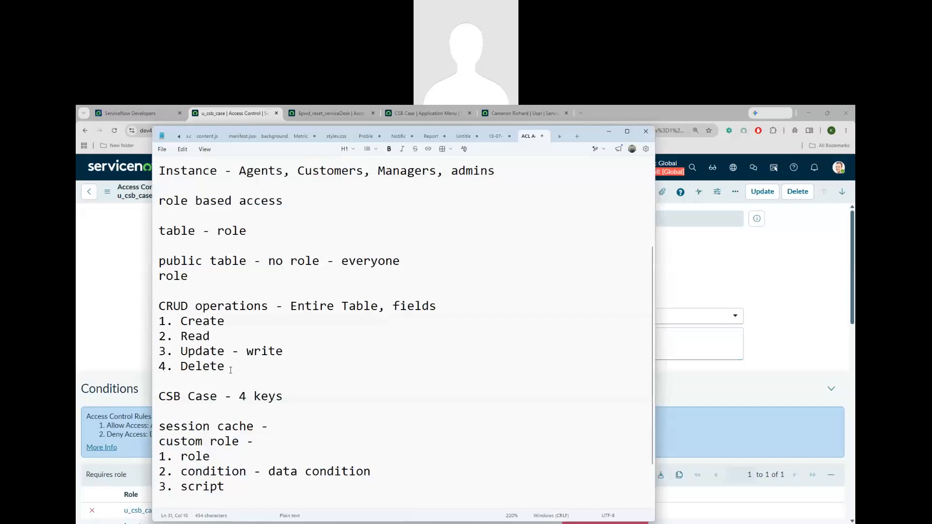
left_click_drag(226, 367, 156, 322)
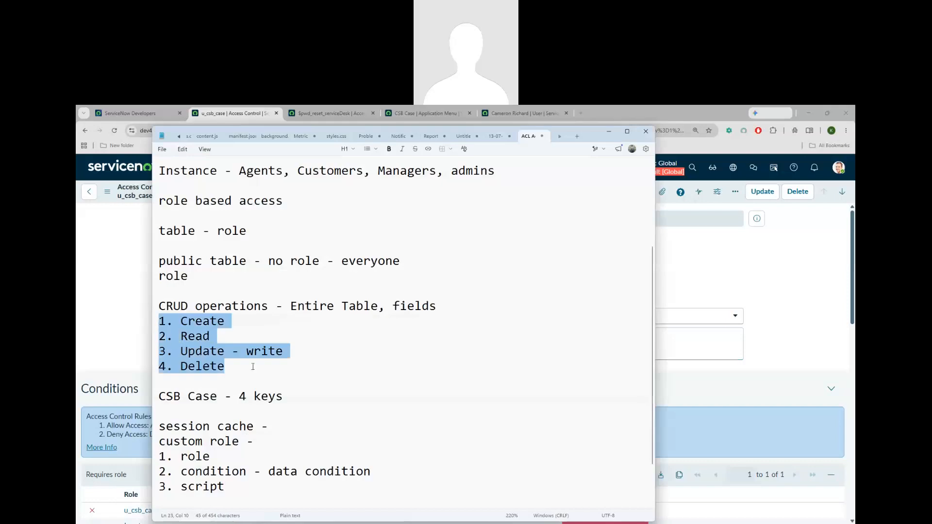
left_click_drag(245, 489, 160, 457)
left_click(245, 488)
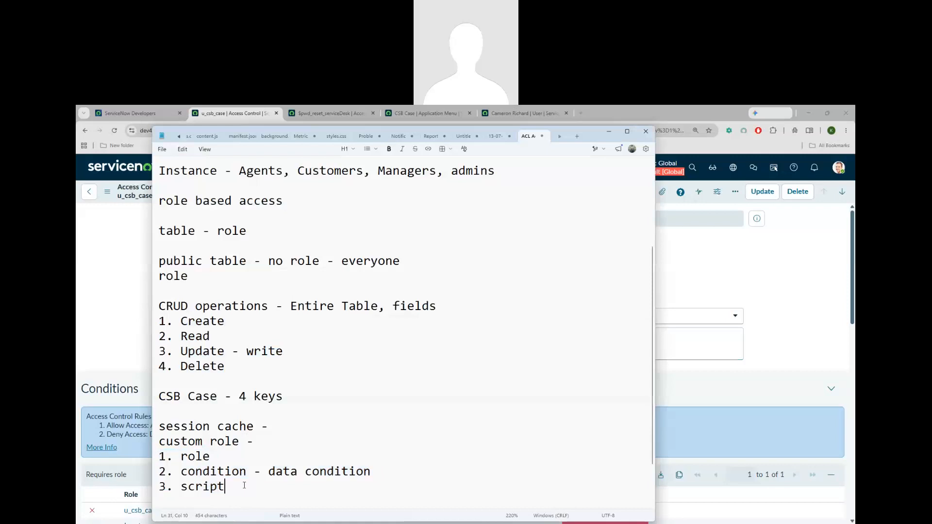